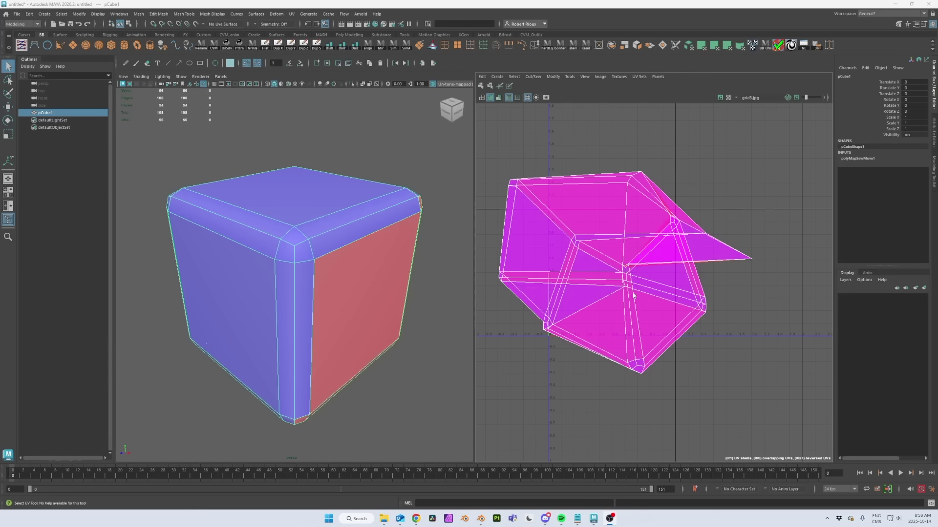
# Activate the 3D Cut and Sew UV Tool and cut the bevel edge loop around the cube's top face
pyautogui.click(292, 13)
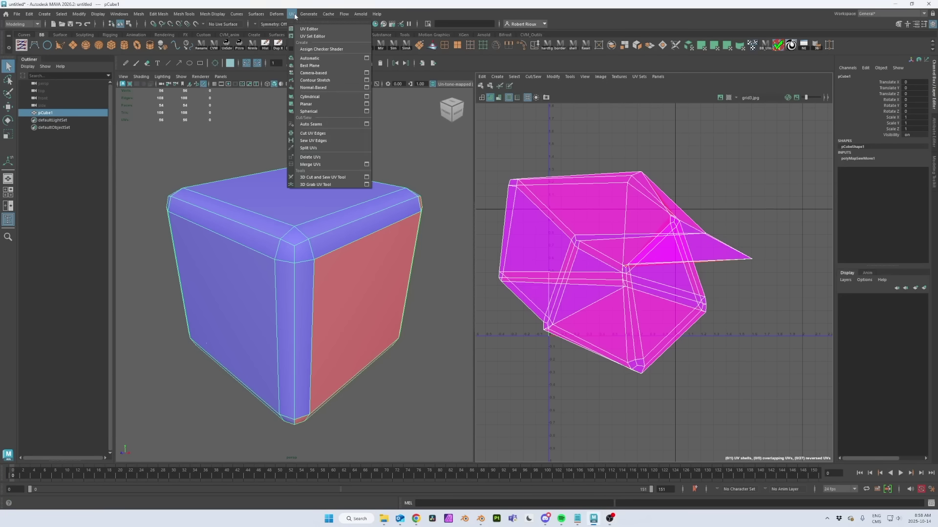
pyautogui.click(342, 178)
pyautogui.click(337, 228)
pyautogui.doubleClick(262, 235)
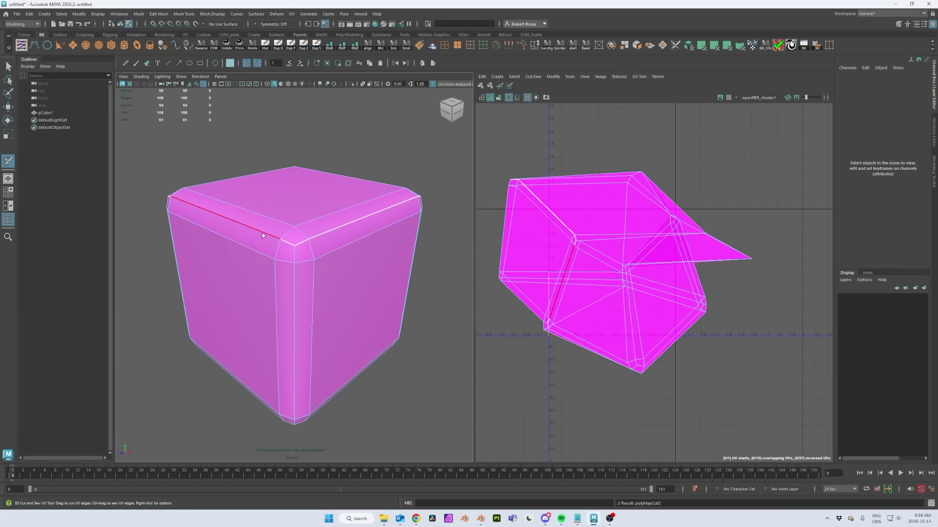
pyautogui.doubleClick(295, 272)
pyautogui.keyDown('alt'); pyautogui.moveTo(243, 263); pyautogui.dragTo(391, 271); pyautogui.keyUp('alt')
pyautogui.doubleClick(310, 252)
pyautogui.keyDown('alt'); pyautogui.moveTo(293, 259); pyautogui.dragTo(415, 261); pyautogui.keyUp('alt')
pyautogui.click(292, 234)
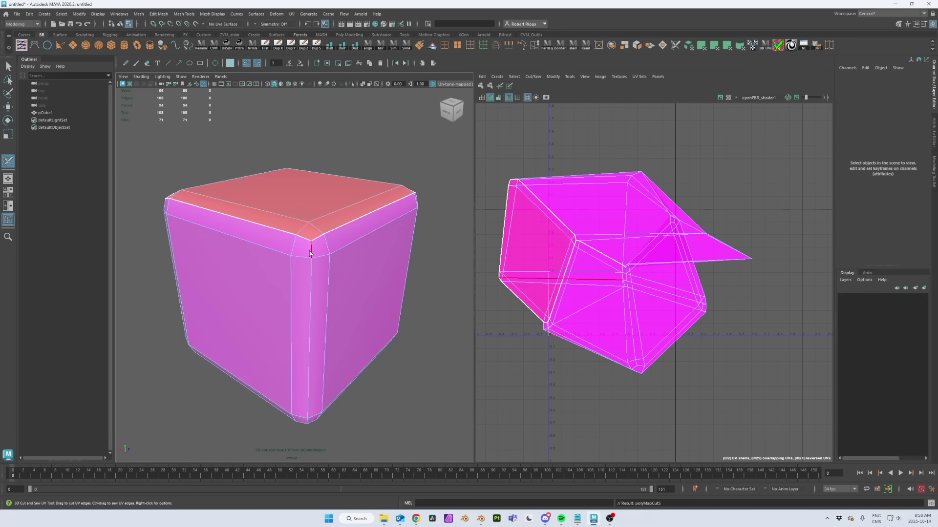
# Cut the remaining bevel edges along the cube's vertical corners and bottom so each face becomes its own UV shell
pyautogui.keyDown('alt'); pyautogui.moveTo(304, 186); pyautogui.dragTo(307, 160); pyautogui.keyUp('alt')
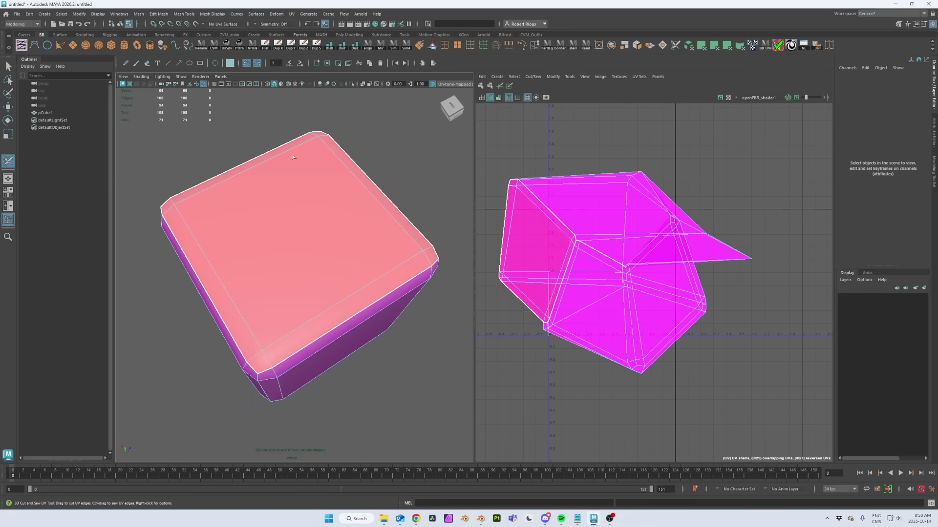
pyautogui.keyDown('alt'); pyautogui.moveTo(293, 232); pyautogui.dragTo(312, 183); pyautogui.keyUp('alt')
pyautogui.doubleClick(318, 232)
pyautogui.keyDown('alt'); pyautogui.moveTo(303, 281); pyautogui.dragTo(313, 249); pyautogui.keyUp('alt')
pyautogui.doubleClick(317, 299)
pyautogui.keyDown('alt'); pyautogui.moveTo(303, 293); pyautogui.dragTo(360, 309); pyautogui.keyUp('alt')
pyautogui.click(299, 303)
pyautogui.keyDown('alt'); pyautogui.moveTo(272, 275); pyautogui.dragTo(305, 303); pyautogui.keyUp('alt')
pyautogui.click(283, 303)
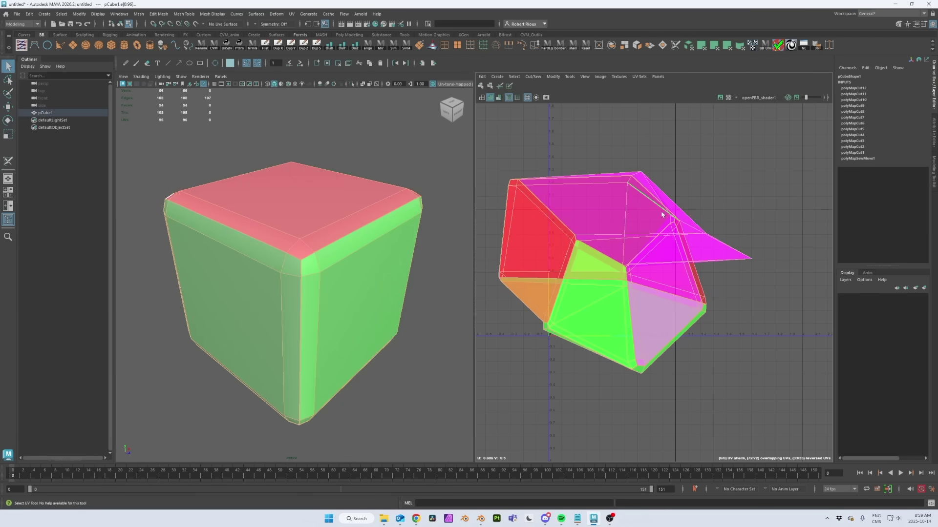
# Unfold and orient all the cube's UV shells and lay them out inside the UV tile
pyautogui.hotkey('ctrl', 'u')
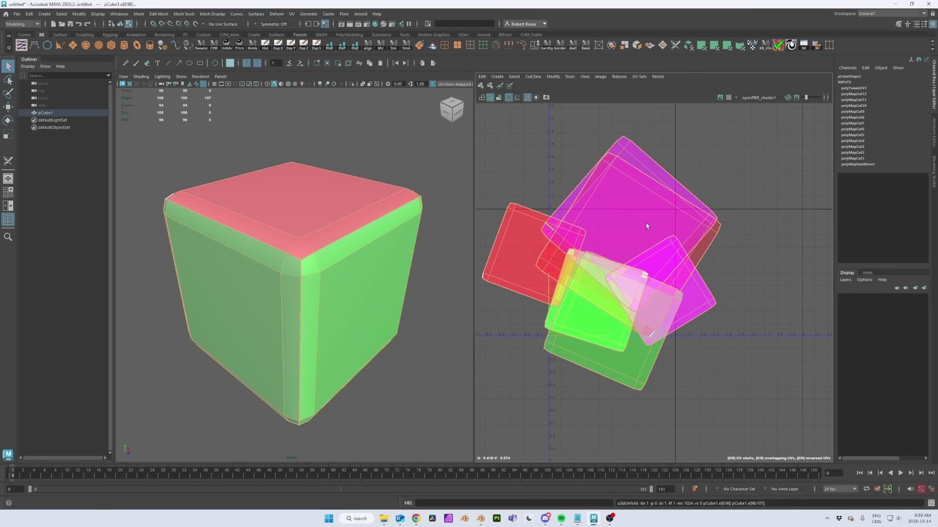
pyautogui.hotkey('shift', 'o')
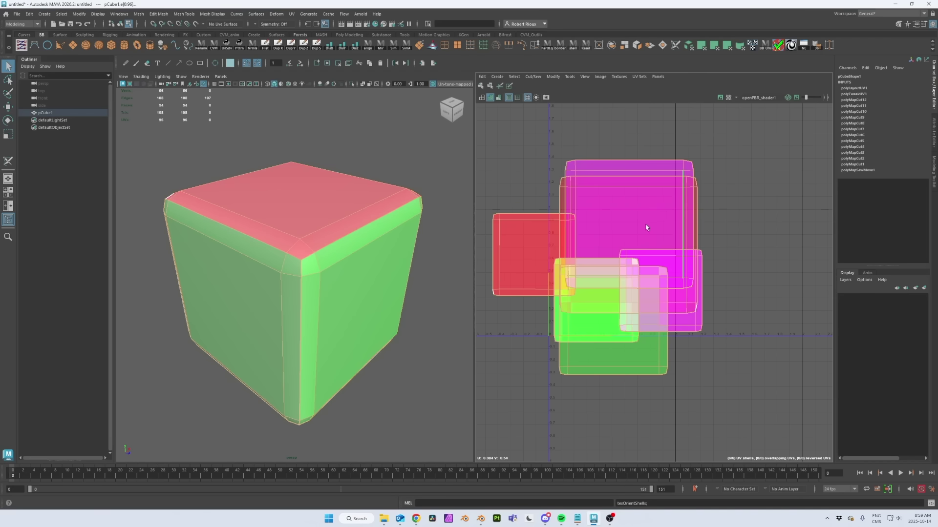
pyautogui.keyDown('shift'); pyautogui.moveTo(646, 227); pyautogui.dragTo(645, 226, button='right'); pyautogui.keyUp('shift')
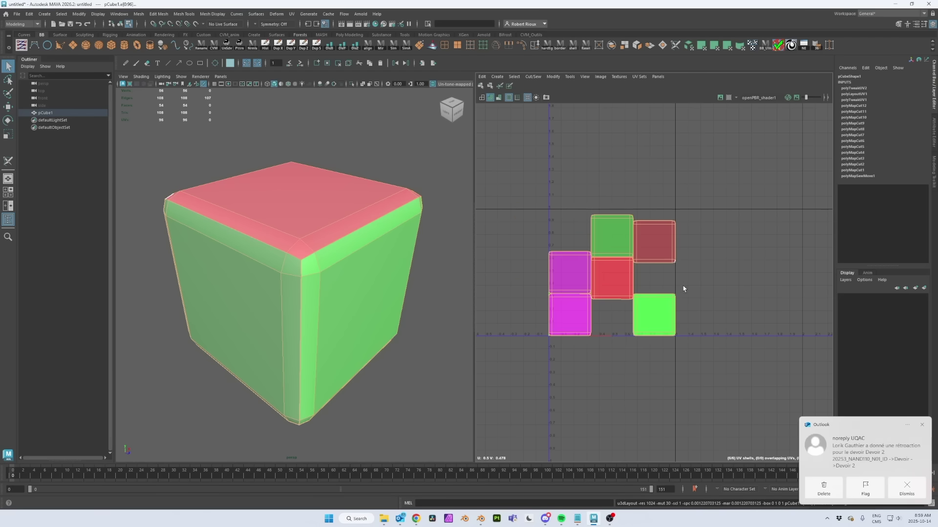
# Move and sew the cube's UV shells along their shared edges into a cross-shaped layout
pyautogui.scroll(3, 683, 288)
pyautogui.keyDown('alt'); pyautogui.moveTo(684, 288); pyautogui.dragTo(767, 295, button='middle'); pyautogui.keyUp('alt')
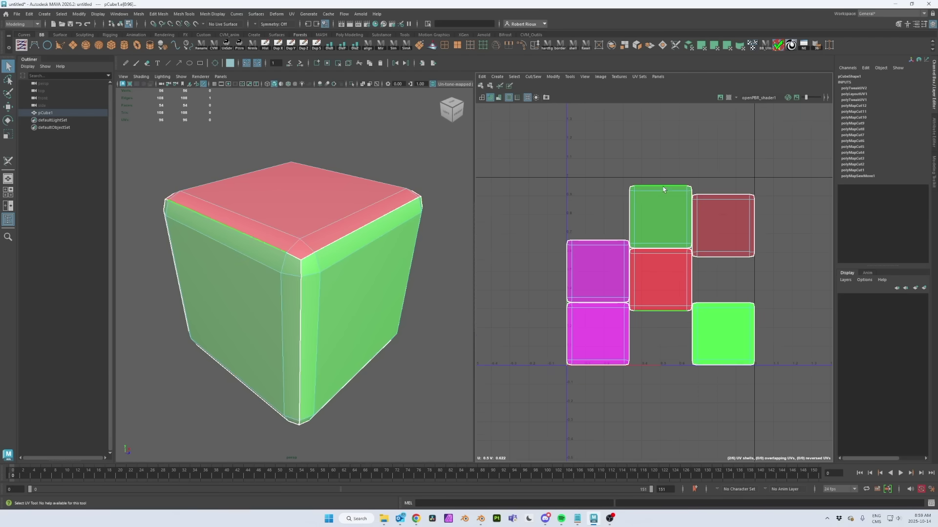
pyautogui.keyDown('shift'); pyautogui.moveTo(661, 234); pyautogui.dragTo(663, 316, button='right'); pyautogui.keyUp('shift')
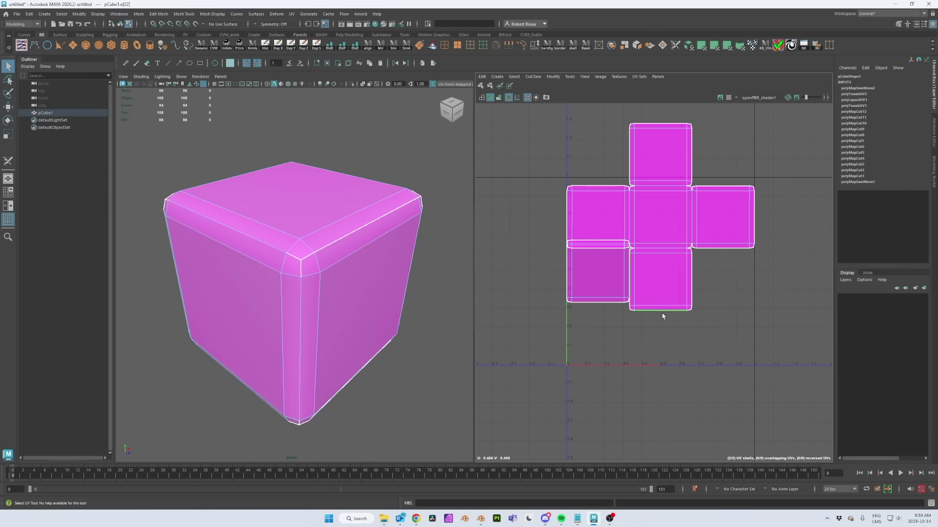
# Cut the bevel strip along the upper edge of the green side face into a separate UV shell
pyautogui.press('y')
pyautogui.keyDown('alt'); pyautogui.moveTo(380, 163); pyautogui.dragTo(381, 152); pyautogui.keyUp('alt')
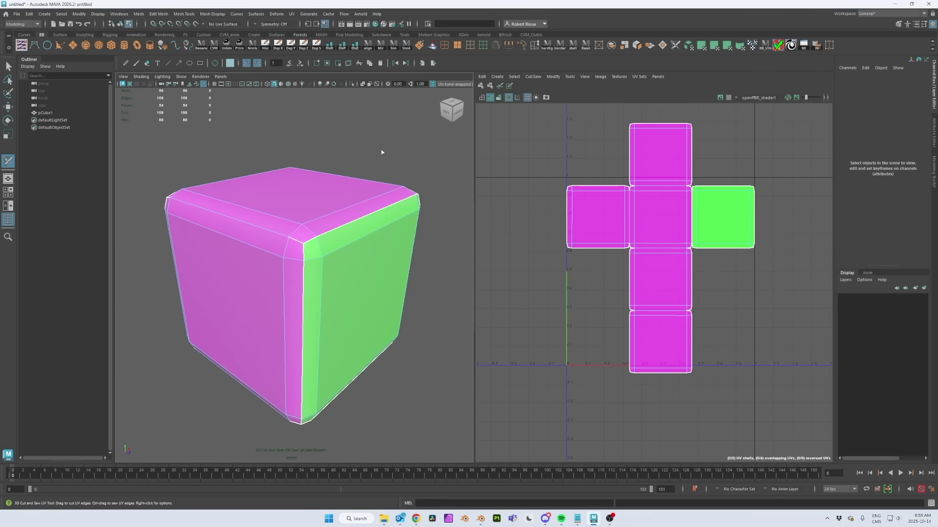
pyautogui.click(355, 241)
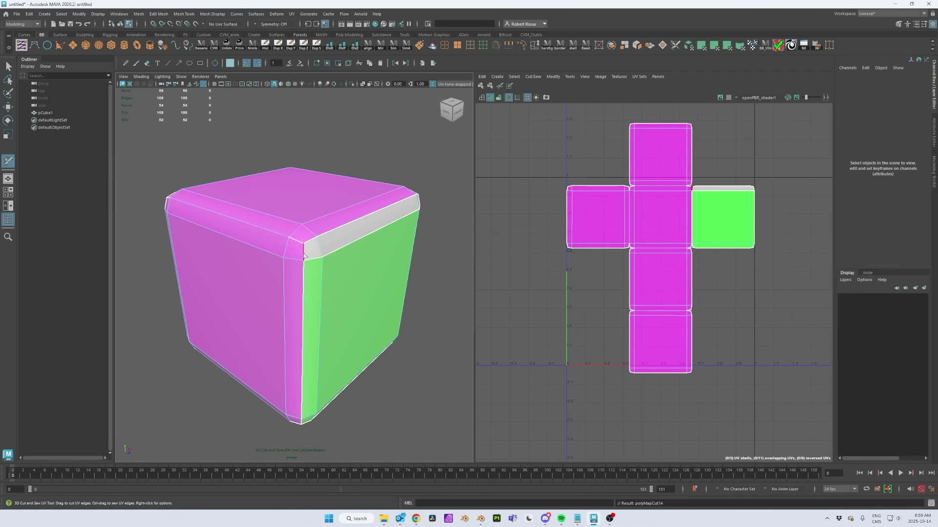
pyautogui.keyDown('alt'); pyautogui.moveTo(326, 261); pyautogui.dragTo(322, 250); pyautogui.keyUp('alt')
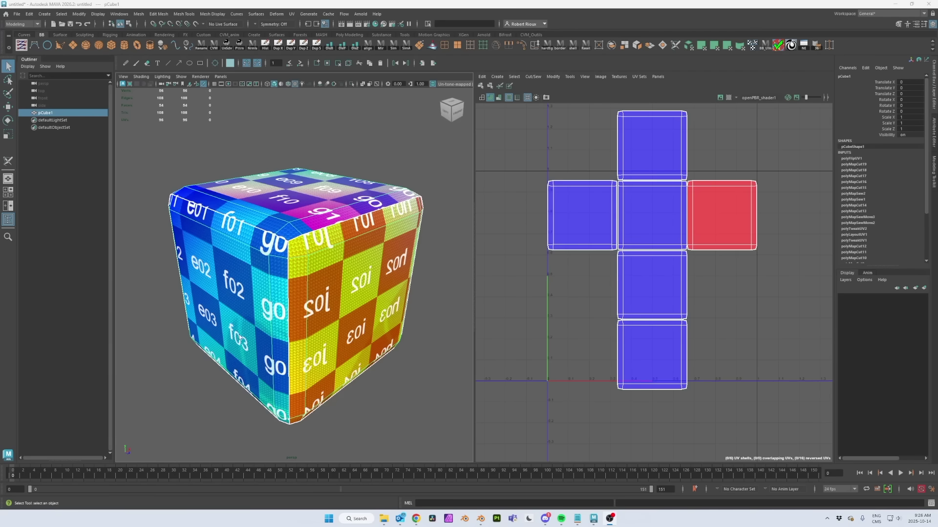
# Move the reversed red UV shell horizontally away from the rest of the cross
pyautogui.keyDown('alt'); pyautogui.moveTo(394, 225); pyautogui.dragTo(353, 203); pyautogui.keyUp('alt')
pyautogui.click(728, 210)
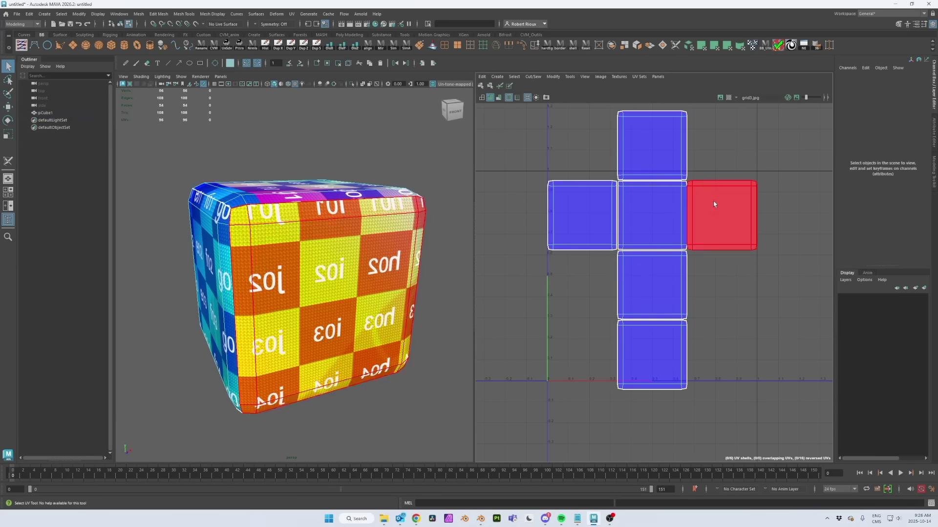
pyautogui.click(718, 204)
pyautogui.press('w')
pyautogui.moveTo(721, 213); pyautogui.dragTo(745, 215)
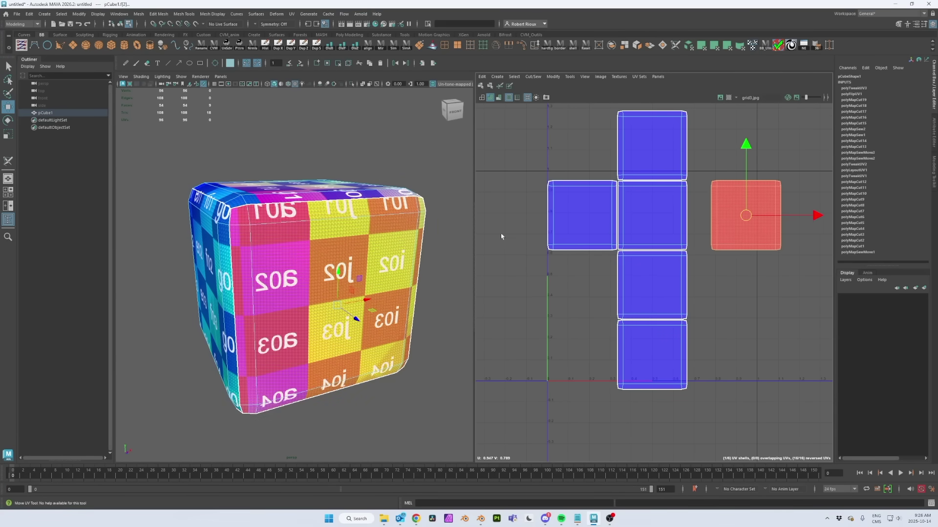
pyautogui.click(755, 225)
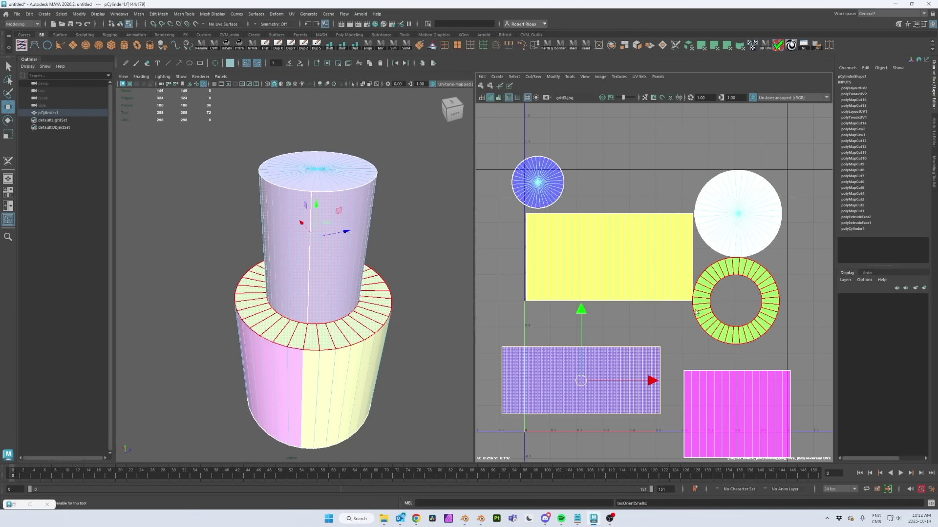
# Unfold the ring-shaped UV shell of the cylinder's ledge and move it clear of the other shells
pyautogui.click(721, 333)
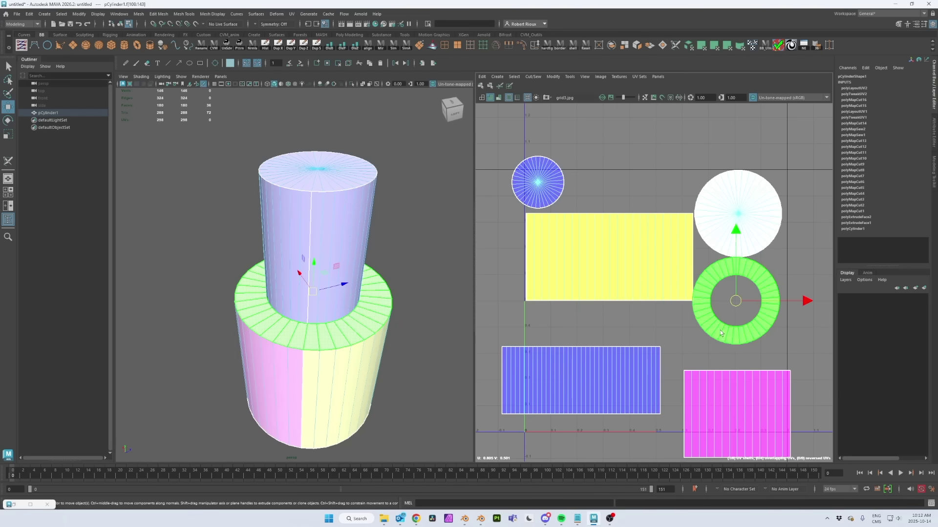
pyautogui.hotkey('ctrl', 'u')
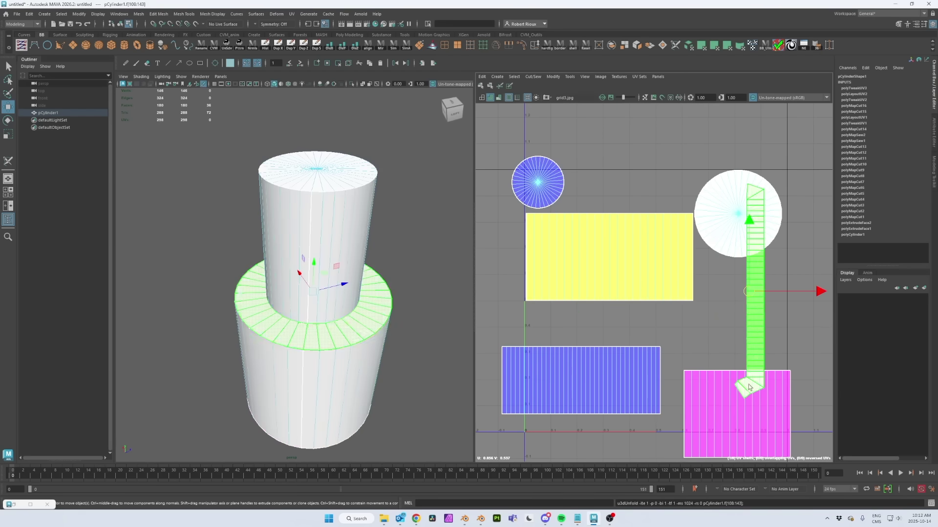
pyautogui.moveTo(755, 296); pyautogui.dragTo(808, 286)
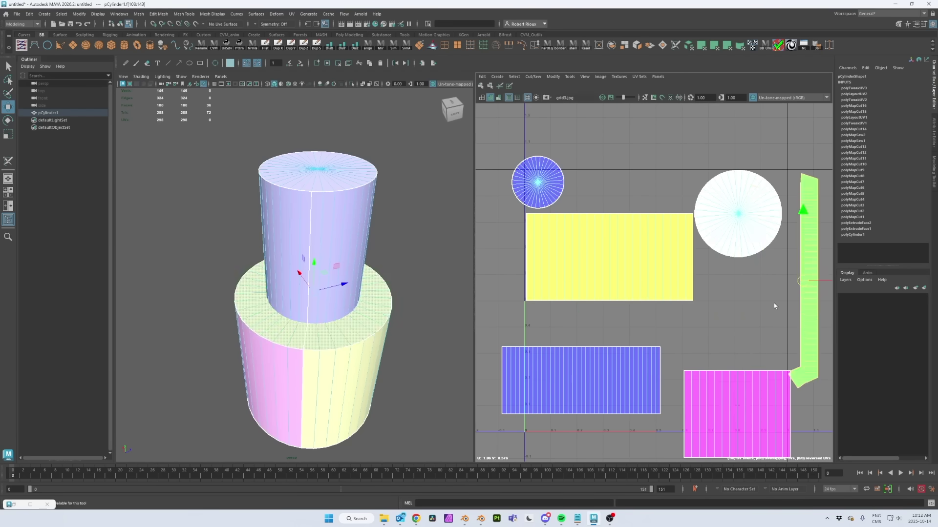
# Repeat the last UV operation three times on the unfolded ledge strip
pyautogui.keyDown('alt'); pyautogui.moveTo(762, 305); pyautogui.dragTo(673, 285, button='middle'); pyautogui.keyUp('alt')
pyautogui.press('g')
pyautogui.press('g')
pyautogui.press('g')
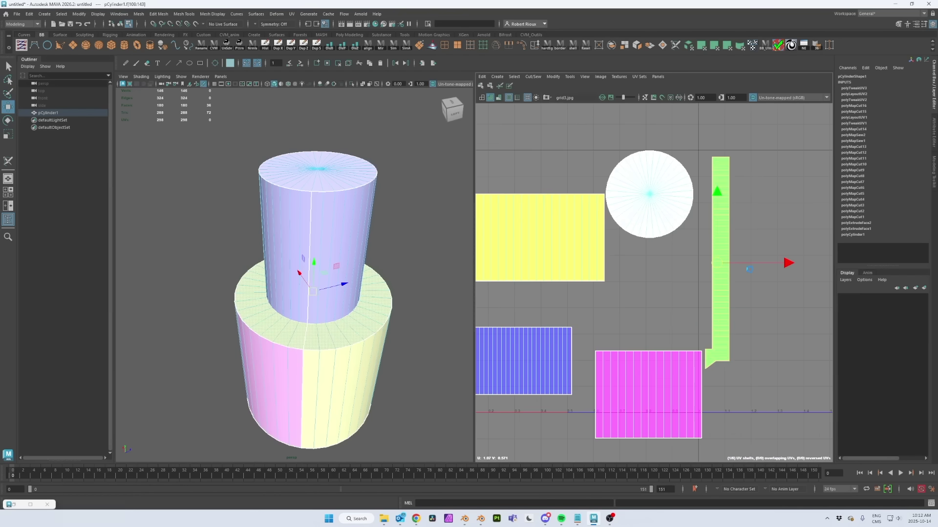
# Cut the cylinder's ring-shaped ledge along radial edges into four UV sections
pyautogui.keyDown('alt'); pyautogui.moveTo(394, 317); pyautogui.dragTo(346, 297); pyautogui.keyUp('alt')
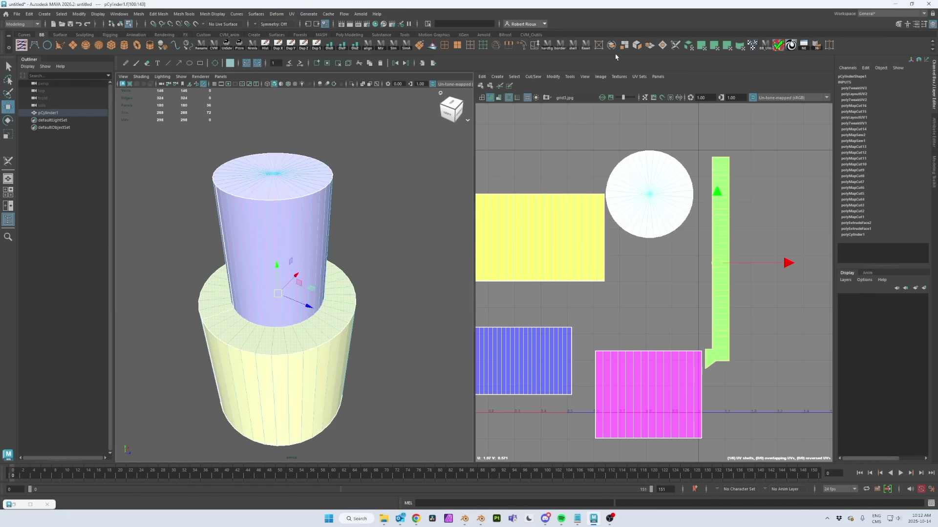
pyautogui.click(676, 46)
pyautogui.click(301, 339)
pyautogui.keyDown('alt'); pyautogui.moveTo(318, 332); pyautogui.dragTo(288, 320); pyautogui.keyUp('alt')
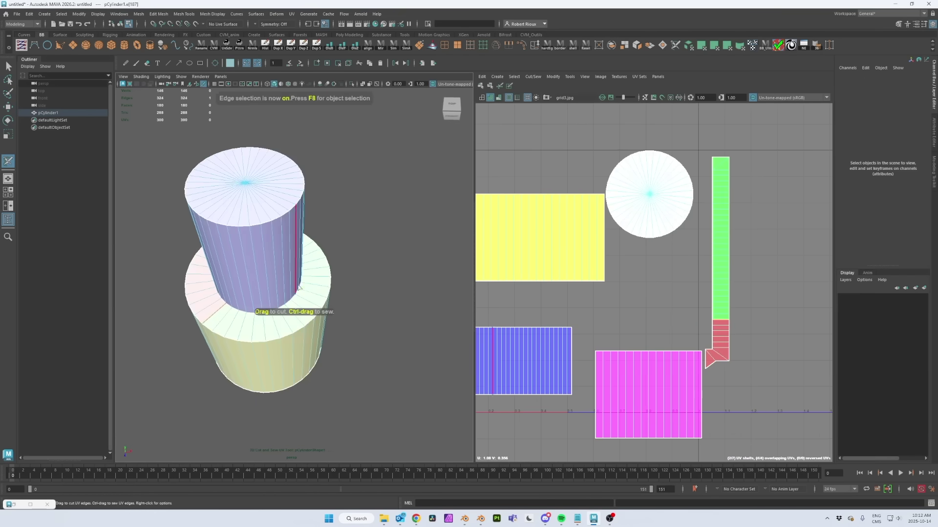
pyautogui.click(316, 285)
pyautogui.keyDown('alt'); pyautogui.moveTo(388, 259); pyautogui.dragTo(328, 303); pyautogui.keyUp('alt')
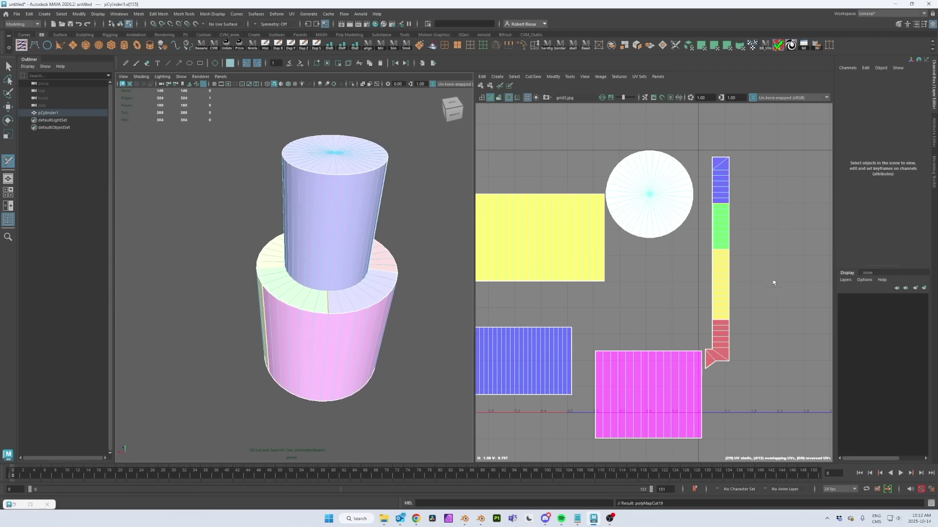
# Select the four UV sections of the ledge strip and unfold them
pyautogui.press('q')
pyautogui.moveTo(719, 155); pyautogui.dragTo(743, 339)
pyautogui.hotkey('ctrl', 'u')
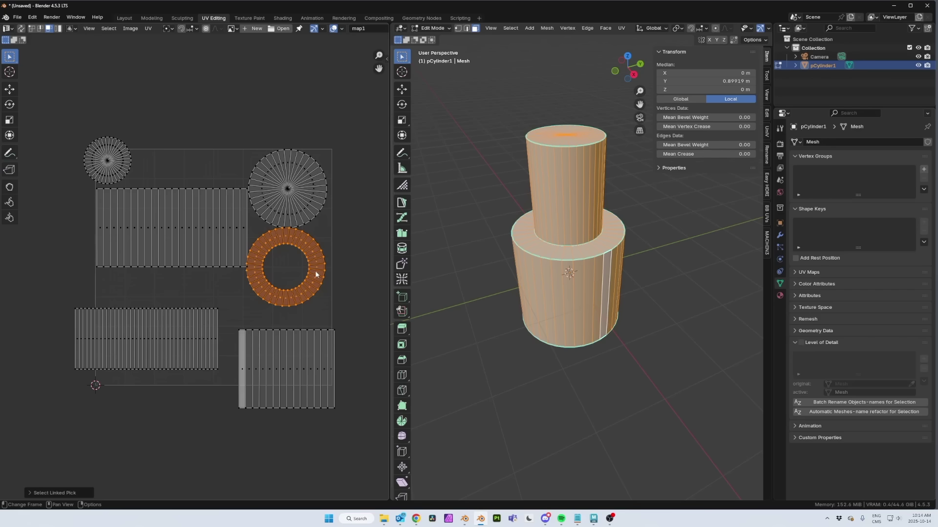
pyautogui.press('e')
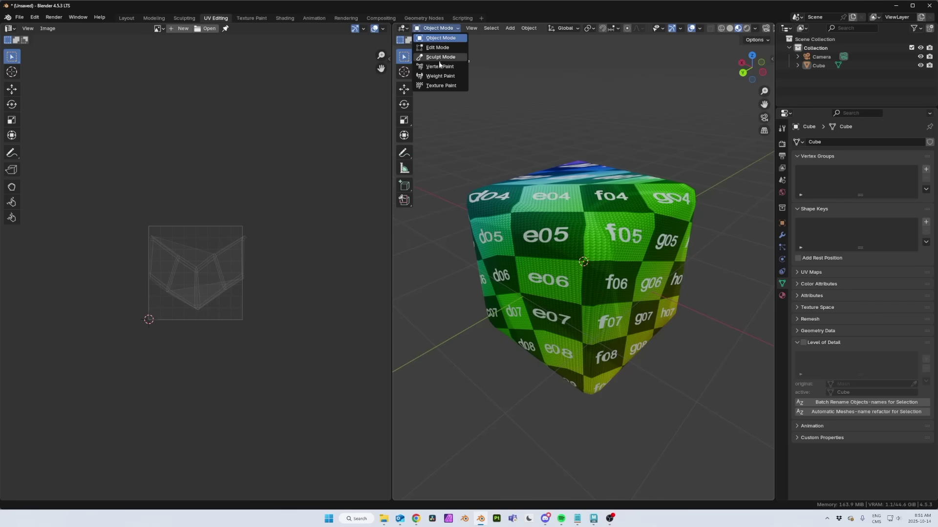
# In Blender, enter Edit Mode on the bevelled cube and cut its UVs along the top edge loop and front vertical corner
pyautogui.click(439, 47)
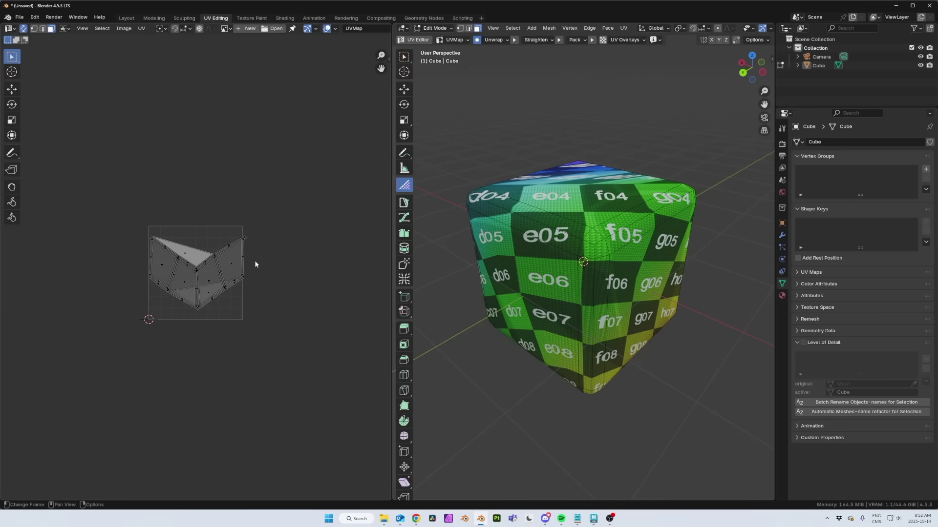
pyautogui.doubleClick(571, 234)
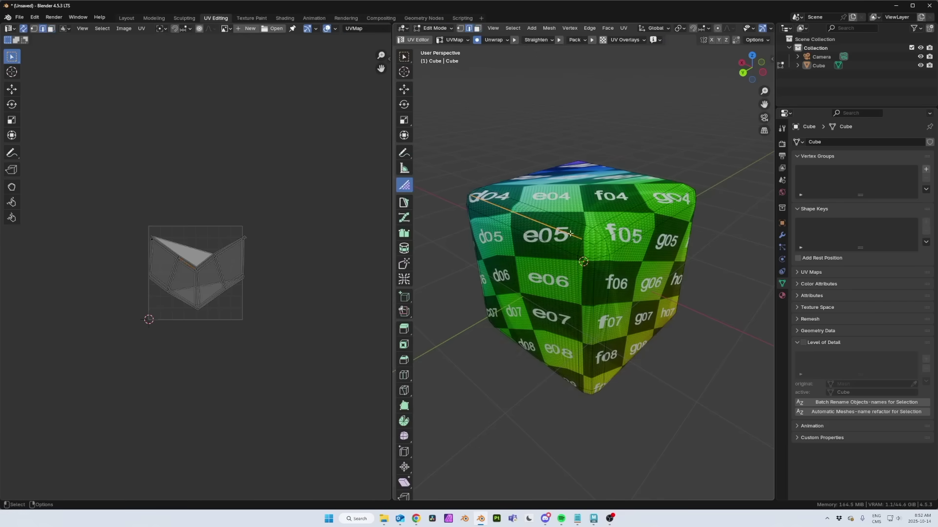
pyautogui.click(593, 264)
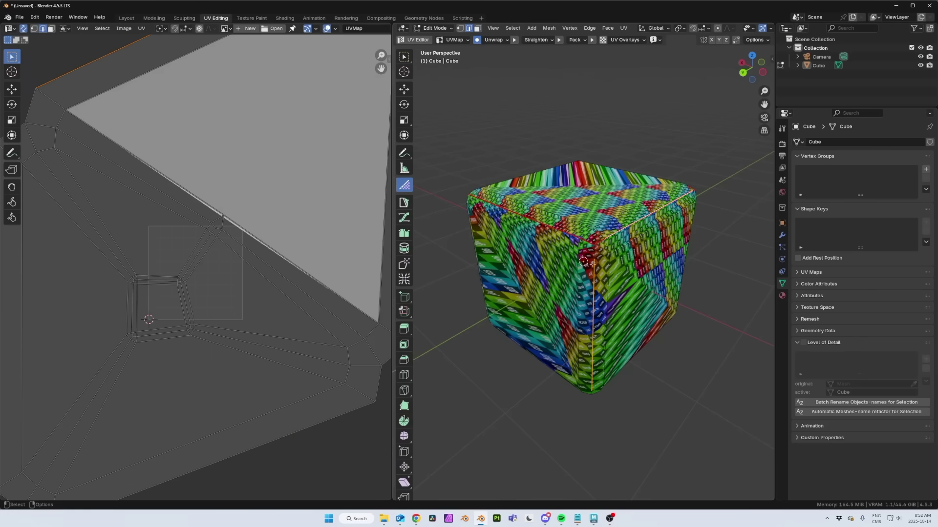
pyautogui.click(593, 268)
# Cut the cube's UVs along the bevel edges bordering its rear side, including the lower edge
pyautogui.keyDown('alt'); pyautogui.moveTo(584, 283); pyautogui.dragTo(683, 275); pyautogui.keyUp('alt')
pyautogui.click(588, 261)
pyautogui.moveTo(588, 261); pyautogui.dragTo(556, 283, button='middle')
pyautogui.click(556, 313)
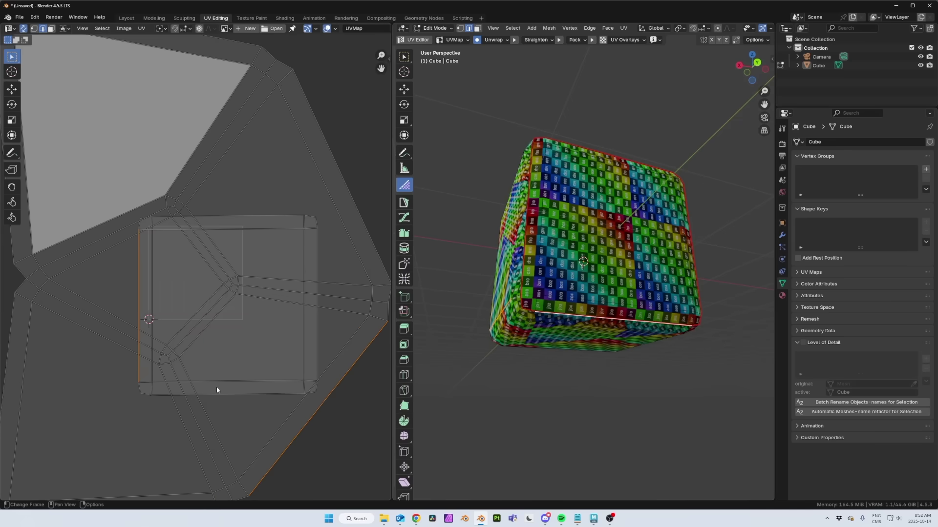
pyautogui.click(510, 320)
pyautogui.keyDown('alt'); pyautogui.moveTo(510, 320); pyautogui.dragTo(645, 367); pyautogui.keyUp('alt')
# Cut the cube's UVs along the remaining bevelled corners and bottom edges to separate the faces into islands
pyautogui.click(635, 239)
pyautogui.keyDown('alt'); pyautogui.moveTo(606, 293); pyautogui.dragTo(580, 289); pyautogui.keyUp('alt')
pyautogui.click(577, 296)
pyautogui.click(557, 251)
pyautogui.keyDown('alt'); pyautogui.moveTo(555, 254); pyautogui.dragTo(652, 237); pyautogui.keyUp('alt')
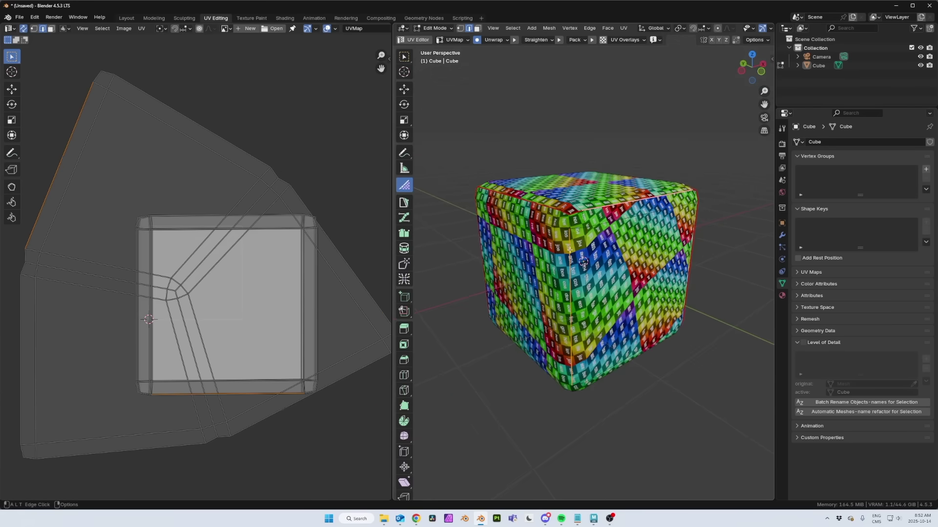
pyautogui.click(571, 251)
pyautogui.keyDown('alt'); pyautogui.moveTo(584, 323); pyautogui.dragTo(592, 279); pyautogui.keyUp('alt')
pyautogui.click(600, 287)
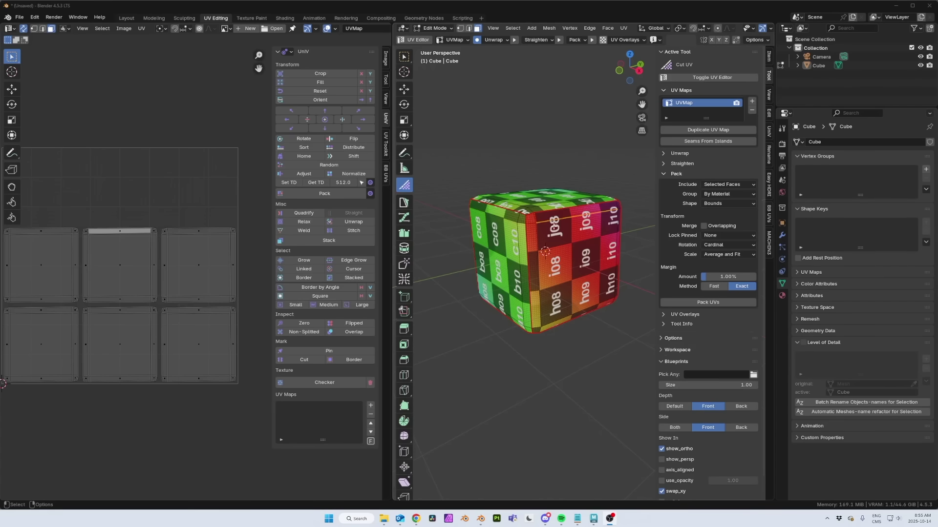
pyautogui.click(551, 222)
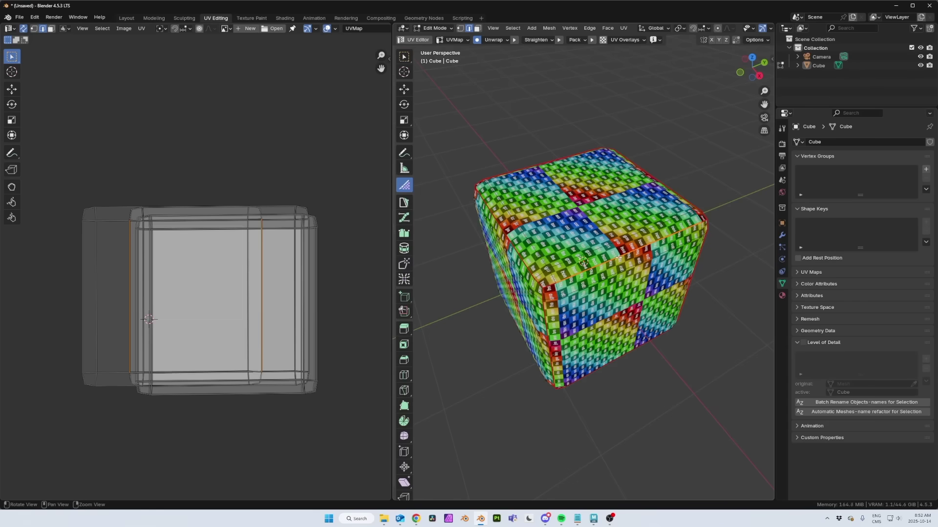
# Try to join two of the cube's UV islands along its upper front edge
pyautogui.click(619, 258)
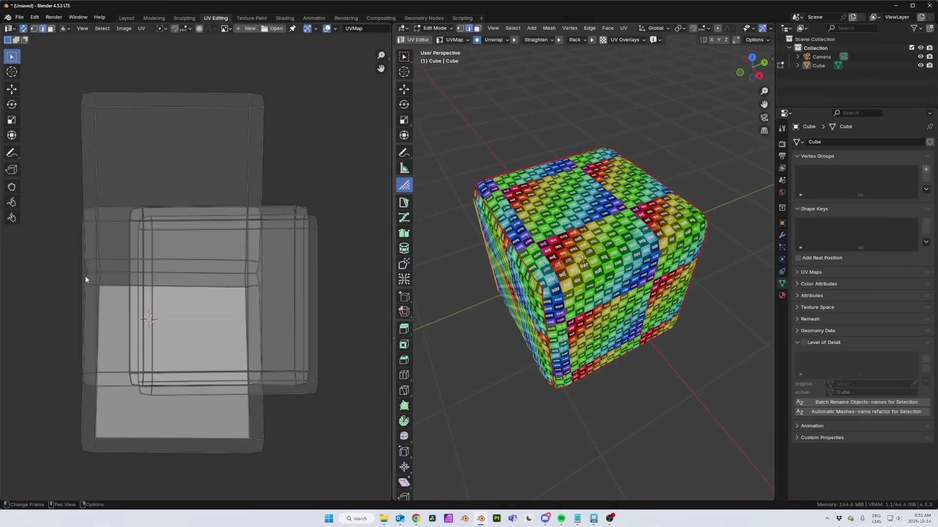
pyautogui.hotkey('ctrl', 'z')
pyautogui.hotkey('ctrl', 'z')
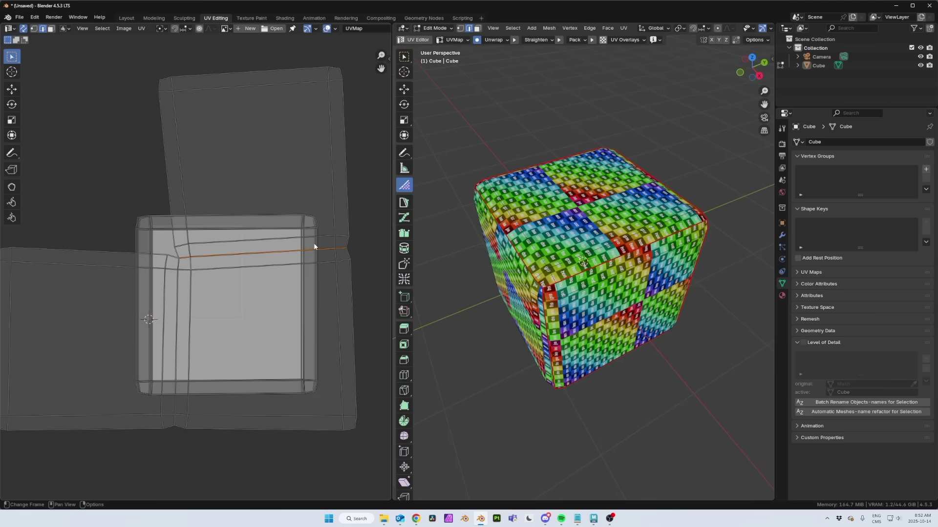
# Select the edge along the bottom bevel of the cube's front side
pyautogui.moveTo(537, 342); pyautogui.dragTo(574, 322, button='middle')
pyautogui.keyDown('alt'); pyautogui.click(573, 322); pyautogui.keyUp('alt')
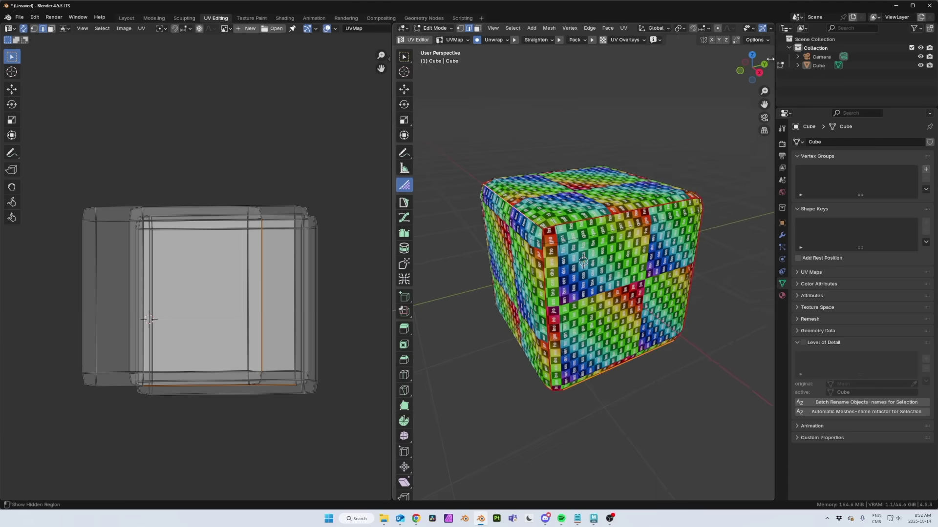
# Pack all of the cube's UV islands into the UV square and show the UniV tools beside the layout
pyautogui.click(772, 59)
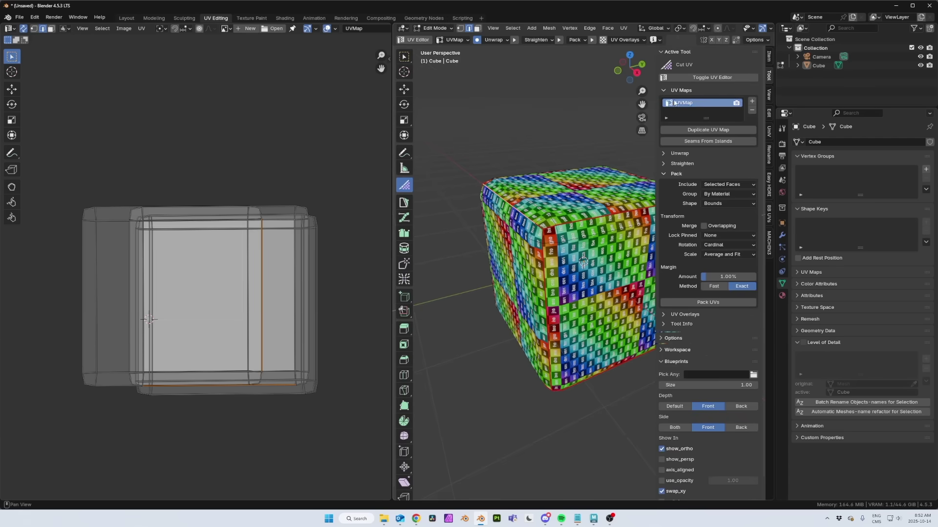
pyautogui.click(680, 154)
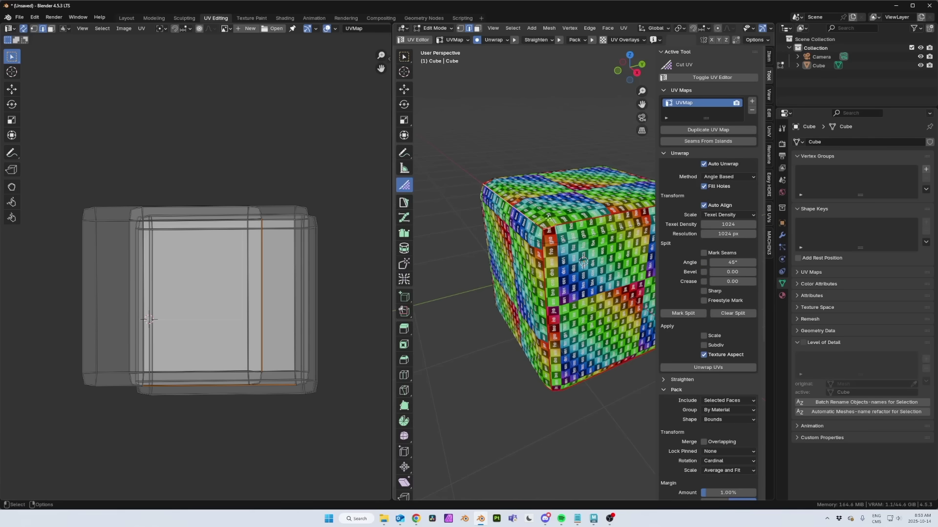
pyautogui.scroll(-2, 541, 202)
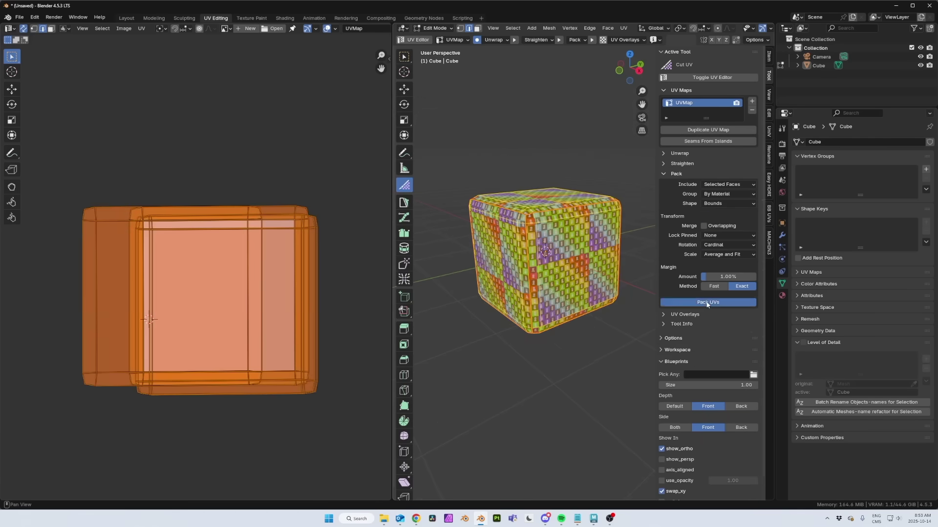
pyautogui.click(708, 303)
pyautogui.press('n')
pyautogui.scroll(4, 195, 180)
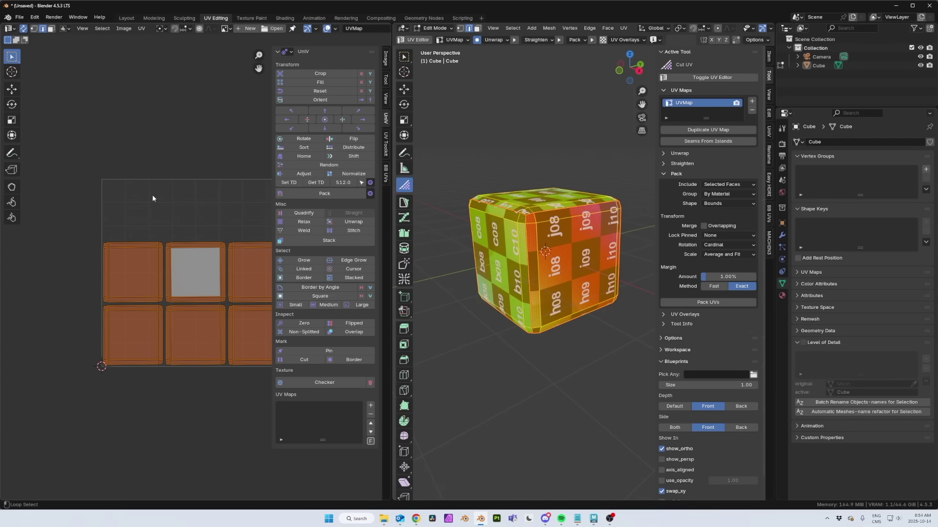
pyautogui.press('Home')
# Try to stitch a neighbouring island onto the upper edge of the middle upper-row UV island
pyautogui.click(134, 228)
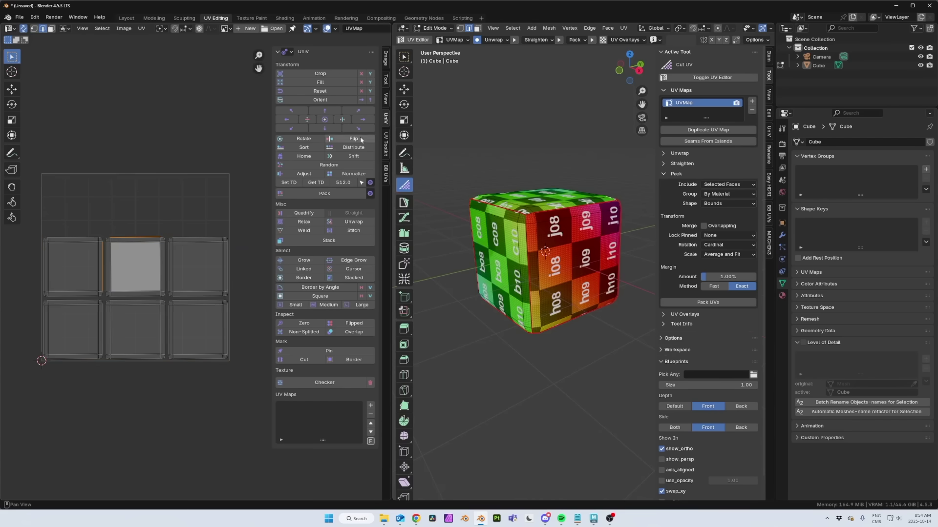
pyautogui.click(353, 231)
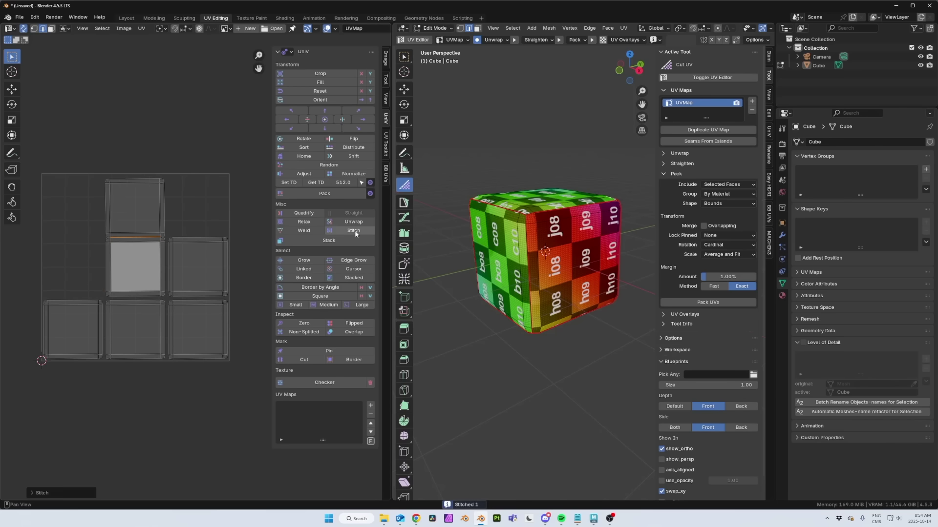
pyautogui.scroll(2, 101, 254)
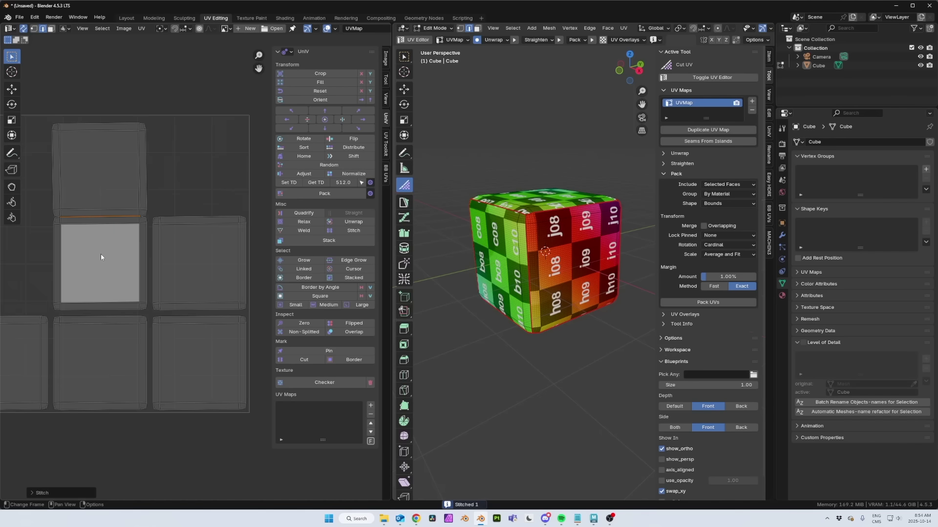
pyautogui.scroll(-2, 101, 257)
pyautogui.hotkey('ctrl', 'z')
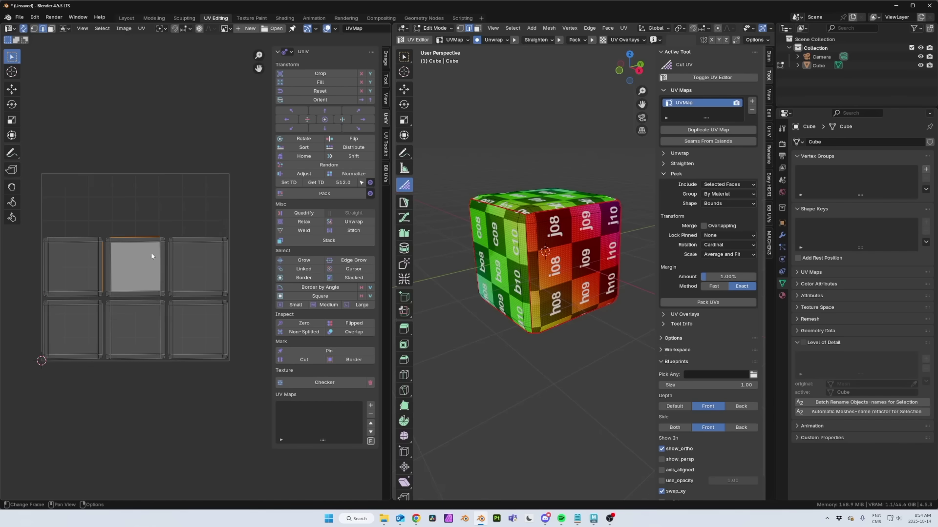
# Stitch neighbouring islands to all four sides of the cube's centre UV island, and the last island to the cross's lower end
pyautogui.click(105, 277)
pyautogui.click(354, 231)
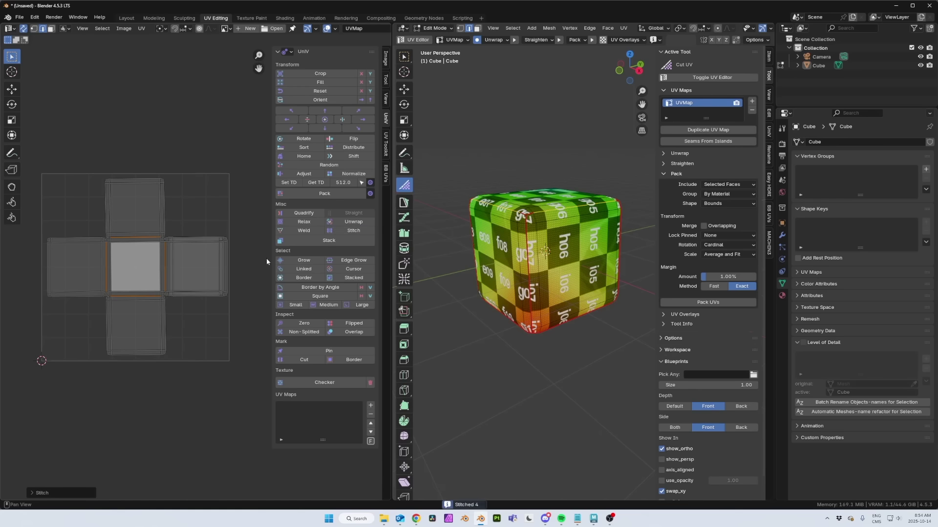
pyautogui.click(129, 356)
pyautogui.click(361, 230)
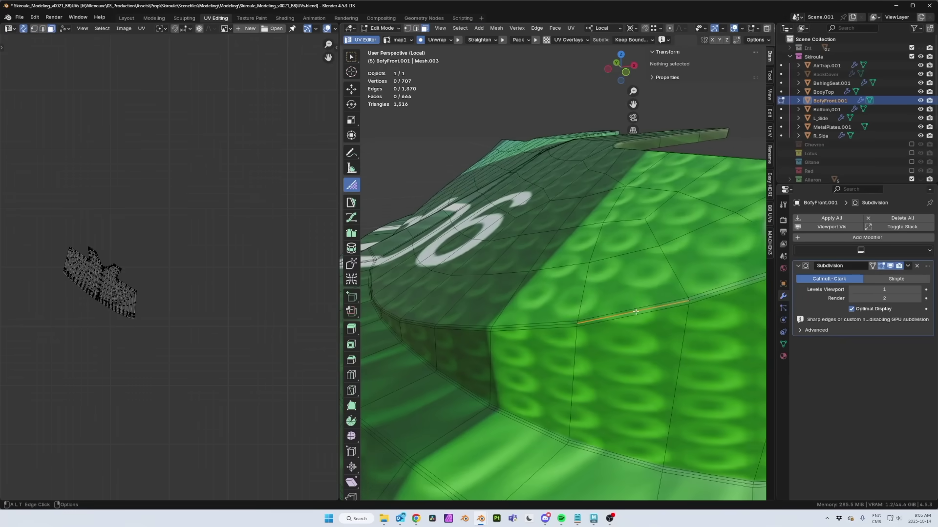
# Cut the UVs of BofyFront.001 along the upper and lower edge loops of its curved side band
pyautogui.doubleClick(657, 305)
pyautogui.moveTo(575, 376); pyautogui.dragTo(542, 420, button='middle')
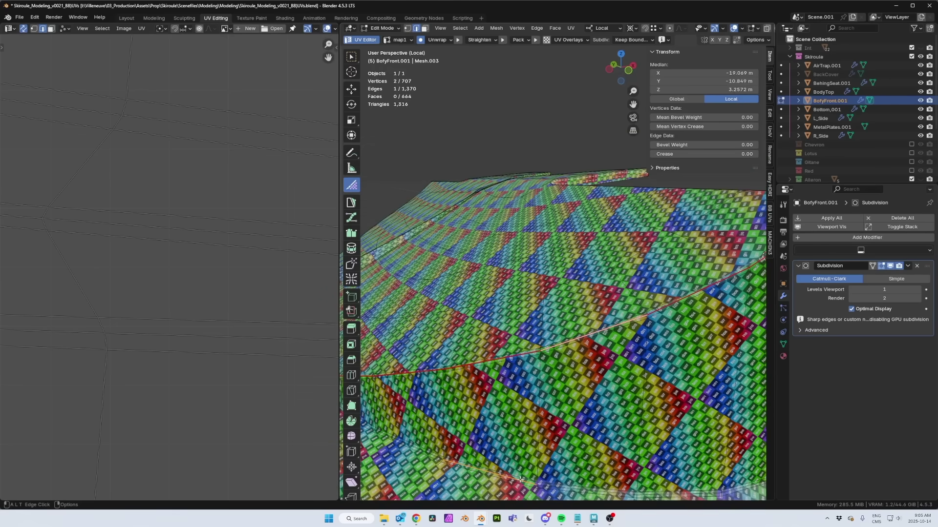
pyautogui.keyDown('alt'); pyautogui.click(519, 480); pyautogui.keyUp('alt')
pyautogui.scroll(-5, 523, 329)
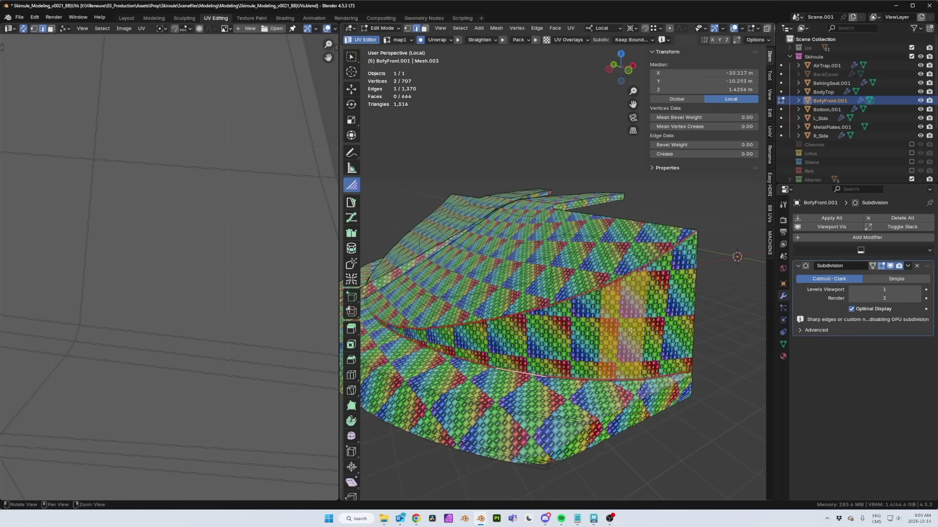
pyautogui.scroll(-3, 220, 267)
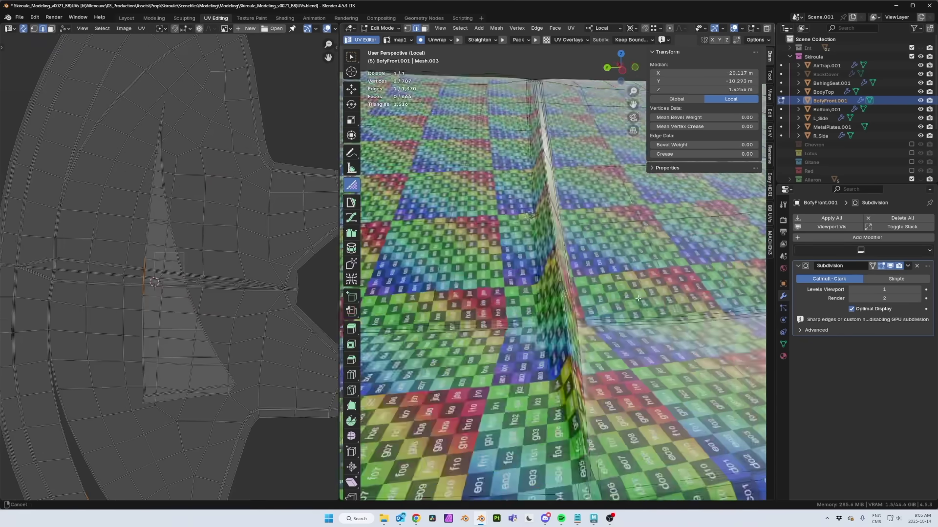
# Cut the UVs along further border edges of BofyFront.001 and turn off the Subdivision modifier's viewport display
pyautogui.keyDown('alt'); pyautogui.moveTo(638, 298); pyautogui.dragTo(577, 313); pyautogui.keyUp('alt')
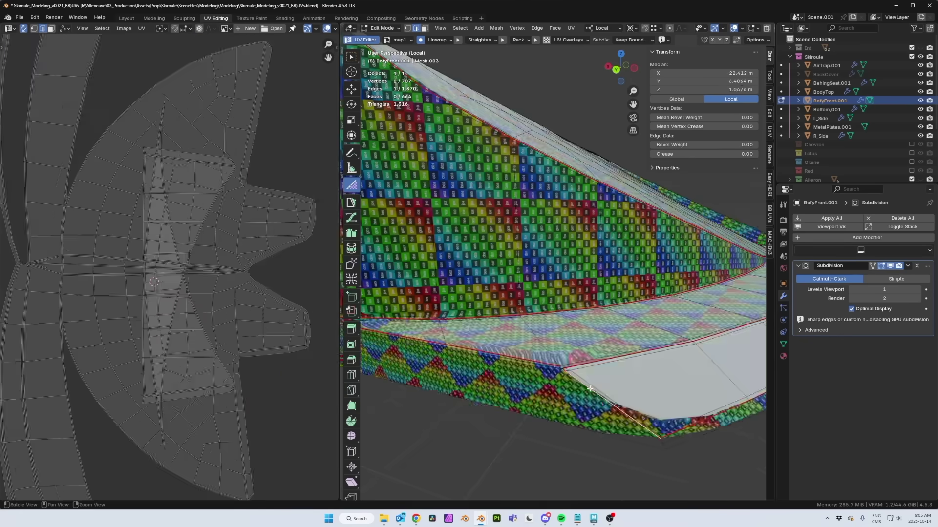
pyautogui.press('a')
pyautogui.click(593, 318)
pyautogui.keyDown('alt'); pyautogui.moveTo(588, 400); pyautogui.dragTo(518, 391); pyautogui.keyUp('alt')
pyautogui.click(890, 267)
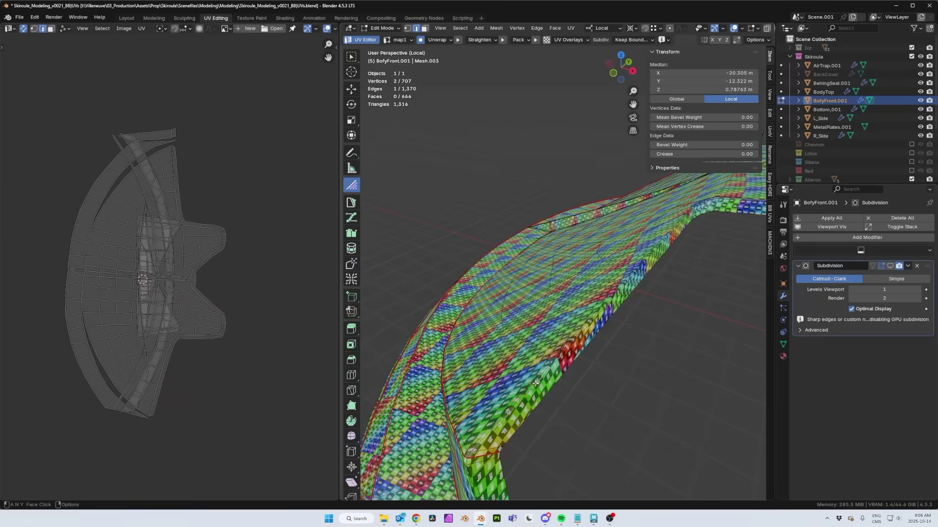
pyautogui.click(431, 393)
pyautogui.keyDown('alt'); pyautogui.moveTo(431, 394); pyautogui.dragTo(488, 332); pyautogui.keyUp('alt')
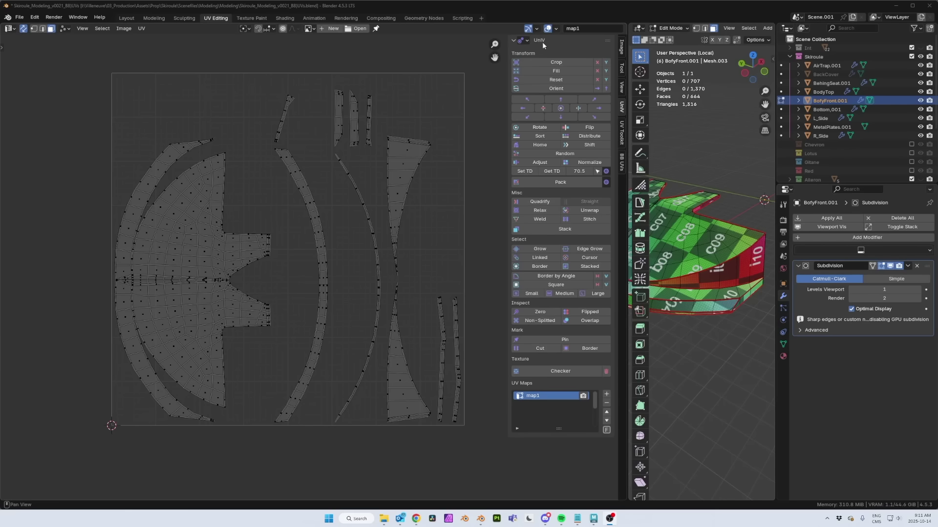
# Look through the UV Toolkit's transform, unwrap, align, arrange and checker map tools
pyautogui.click(623, 133)
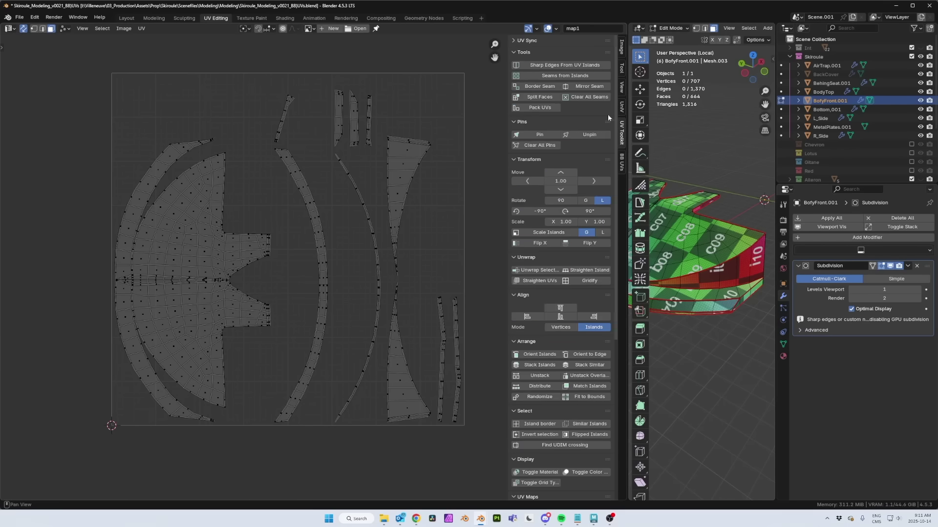
pyautogui.scroll(-10, 572, 93)
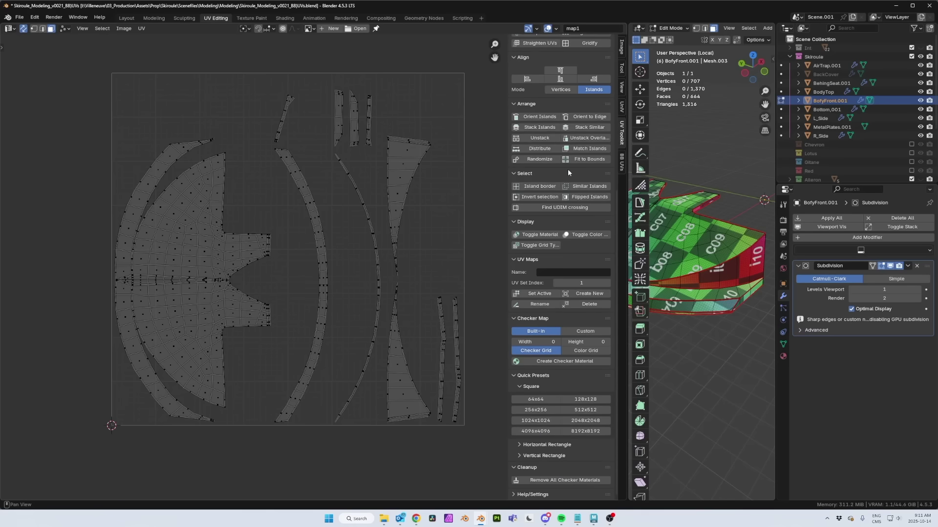
pyautogui.scroll(8, 568, 197)
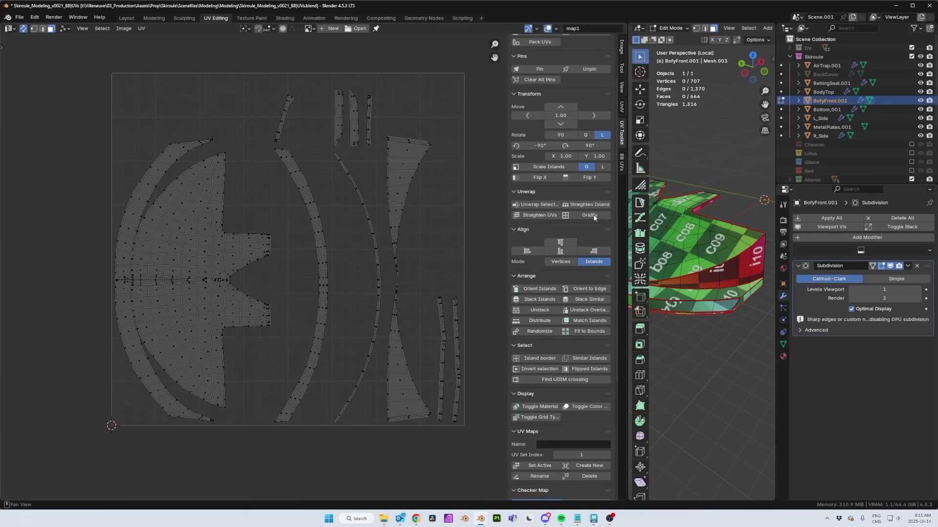
# Return to the UniV tools and straighten the thin curved strip island with Quadrify
pyautogui.hotkey('alt', 'Tab')
pyautogui.scroll(10, 858, 196)
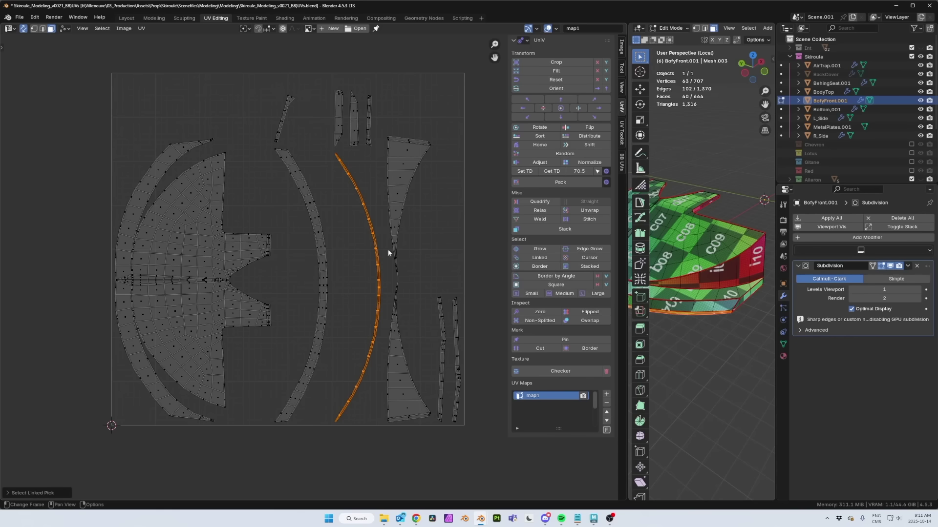
pyautogui.click(540, 202)
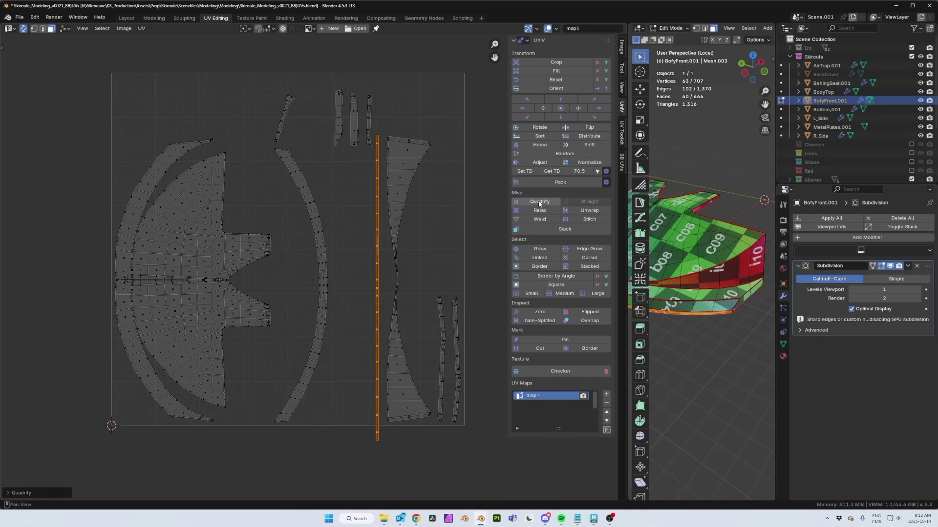
# Try to orient the wide curved strip island from one of its faces
pyautogui.click(318, 251)
pyautogui.press('o')
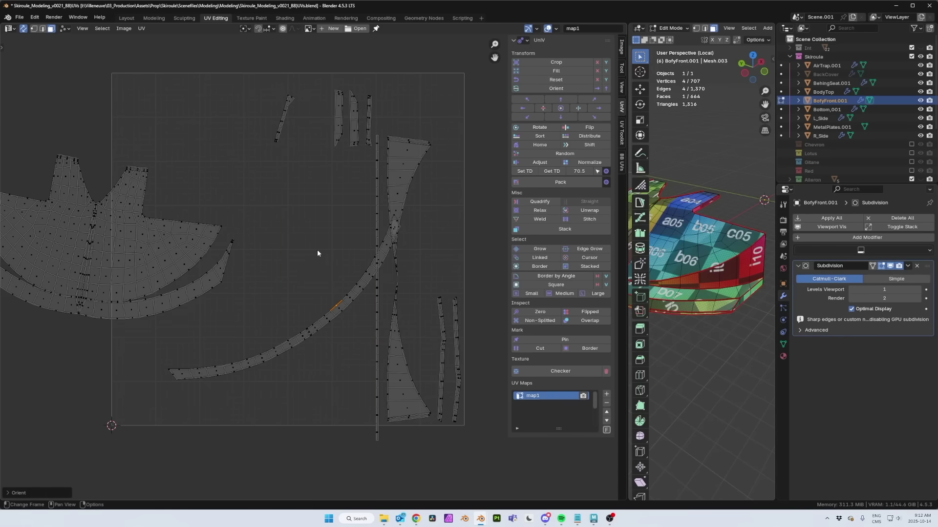
pyautogui.hotkey('ctrl', 'z')
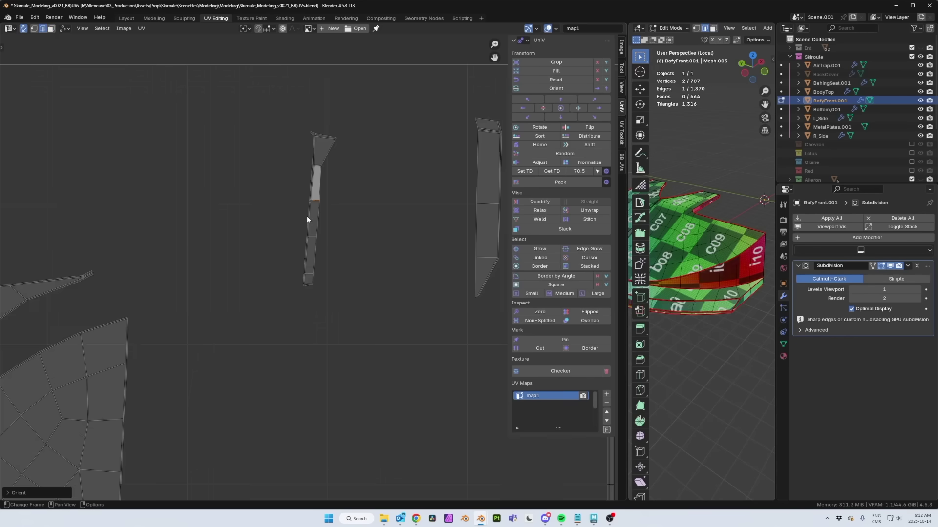
# Try to orient the small slanted strip island to its long side edge
pyautogui.click(306, 215)
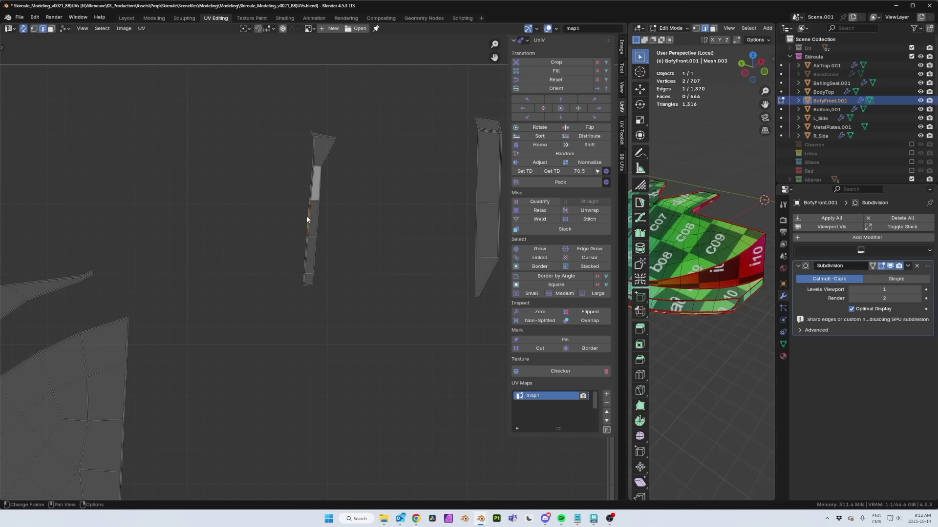
pyautogui.click(556, 89)
pyautogui.scroll(-9, 386, 195)
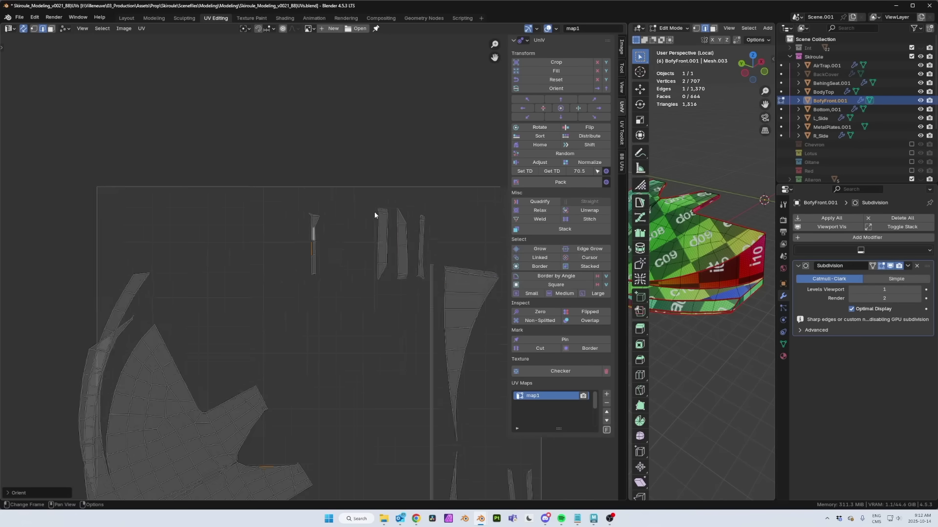
pyautogui.hotkey('ctrl', 'z')
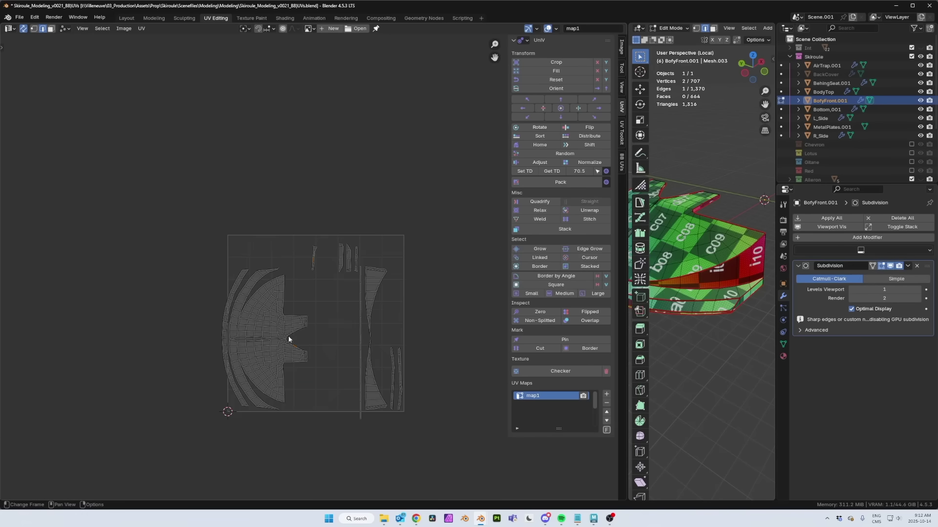
# Straighten the small slanted UV strip upright by orienting it to the selected long edge
pyautogui.scroll(8, 298, 287)
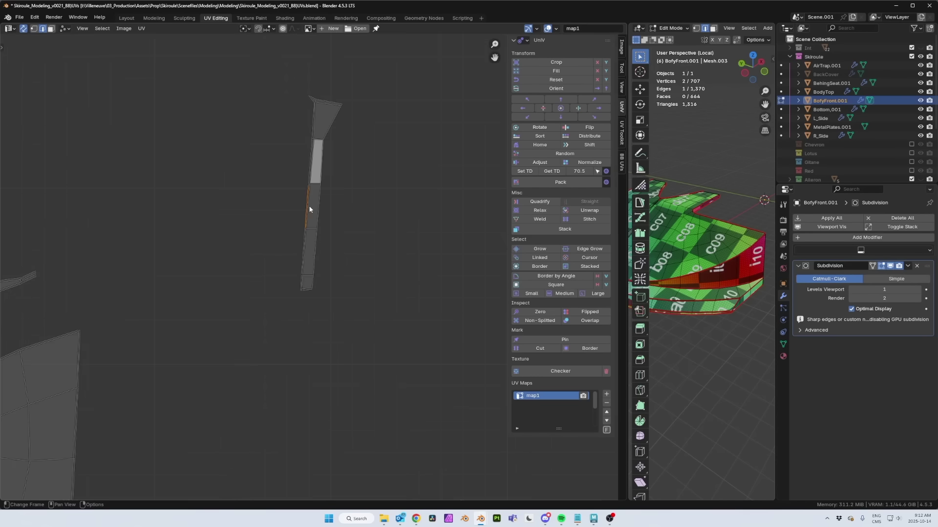
pyautogui.scroll(-9, 309, 209)
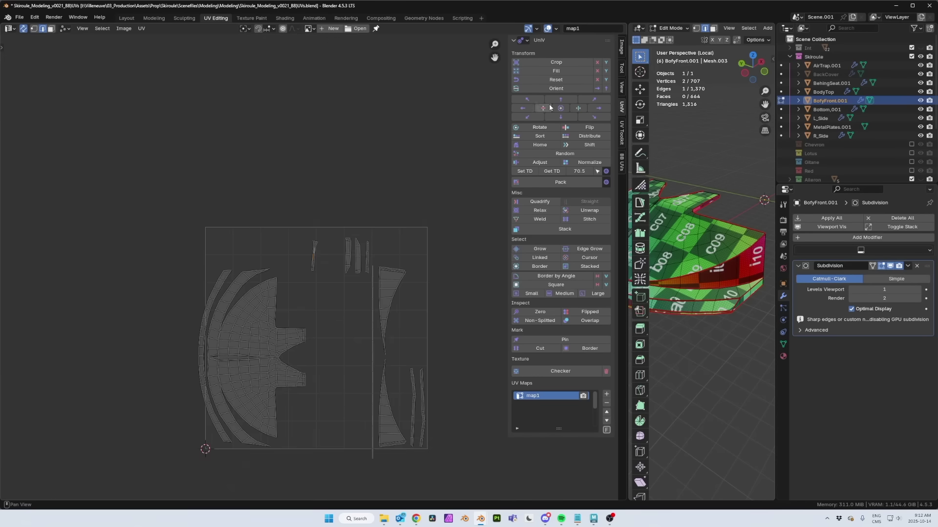
pyautogui.click(562, 91)
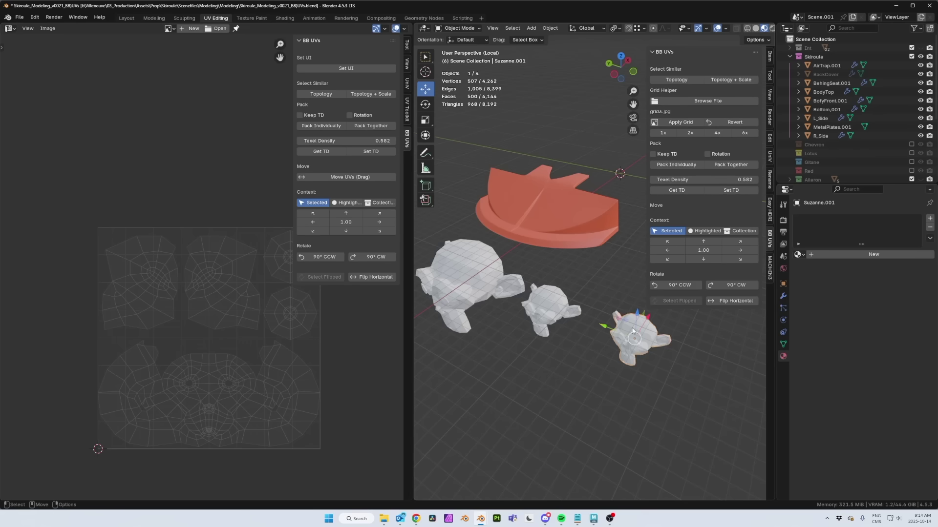
# Select the objects similar to Suzanne.001 by topology, and from that same monkey alone by topology and scale
pyautogui.click(678, 80)
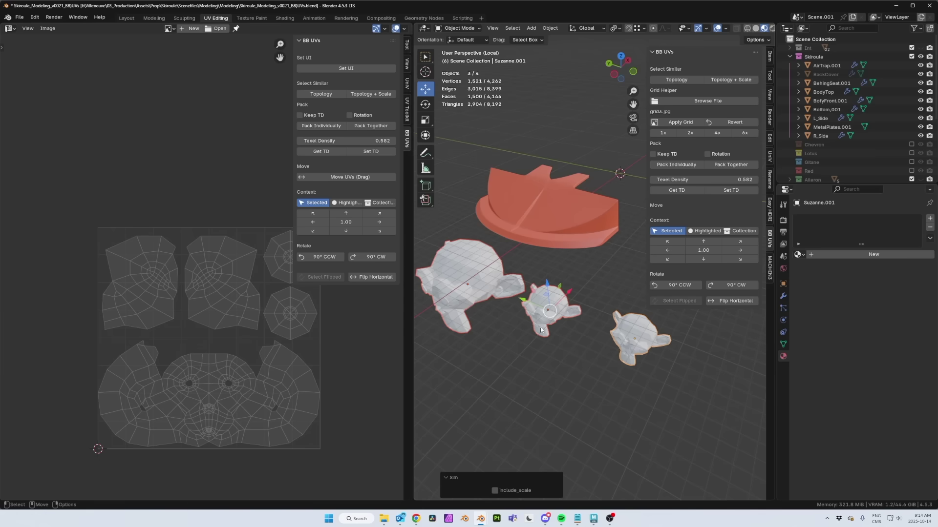
pyautogui.click(568, 338)
pyautogui.click(636, 338)
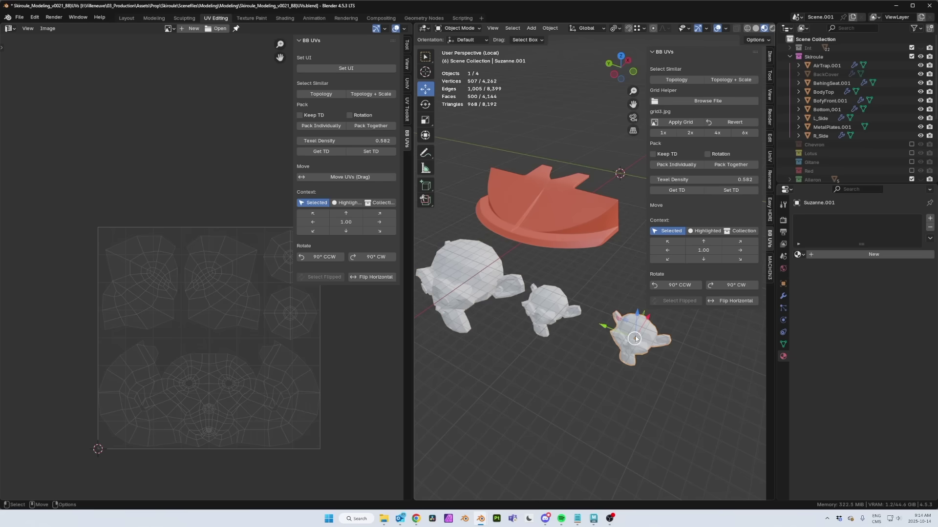
pyautogui.click(725, 80)
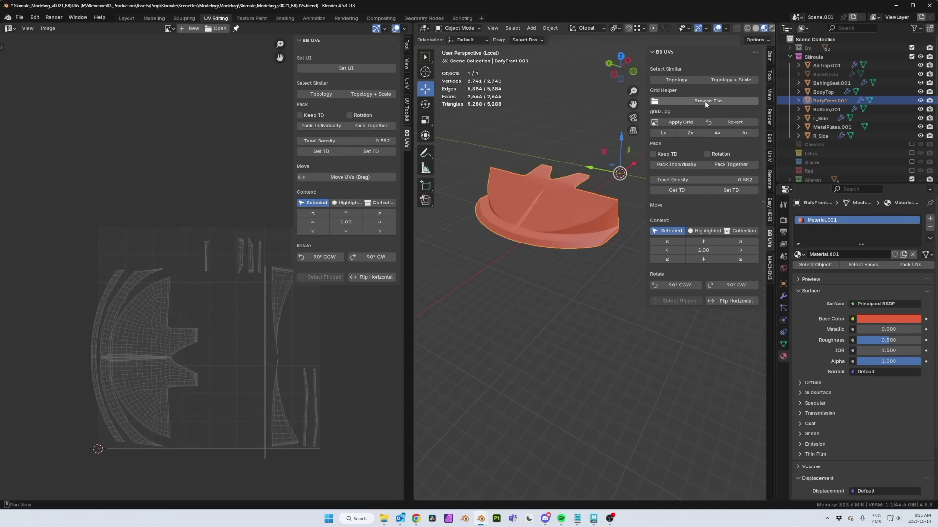
# Load grid3.jpg from the Desktop as the grid texture and apply it to BofyFront.001
pyautogui.click(678, 99)
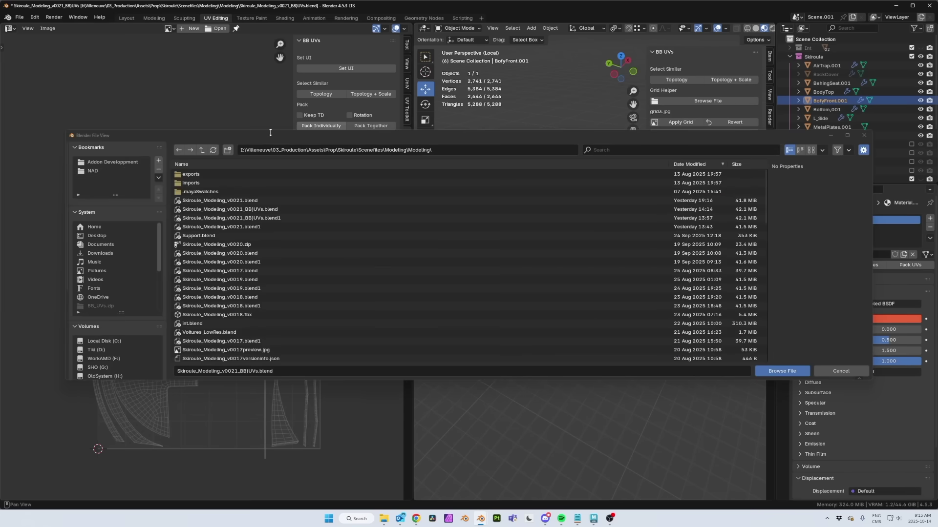
pyautogui.click(97, 235)
pyautogui.doubleClick(182, 175)
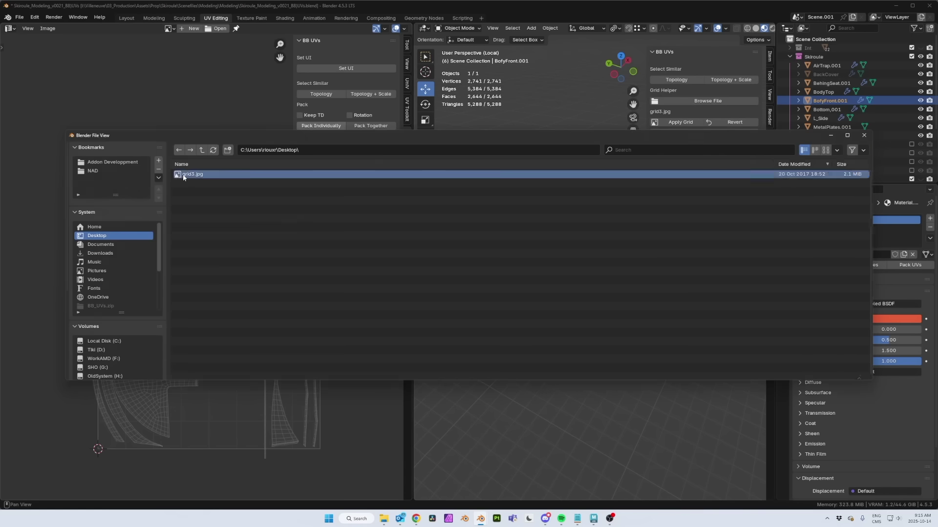
pyautogui.click(677, 123)
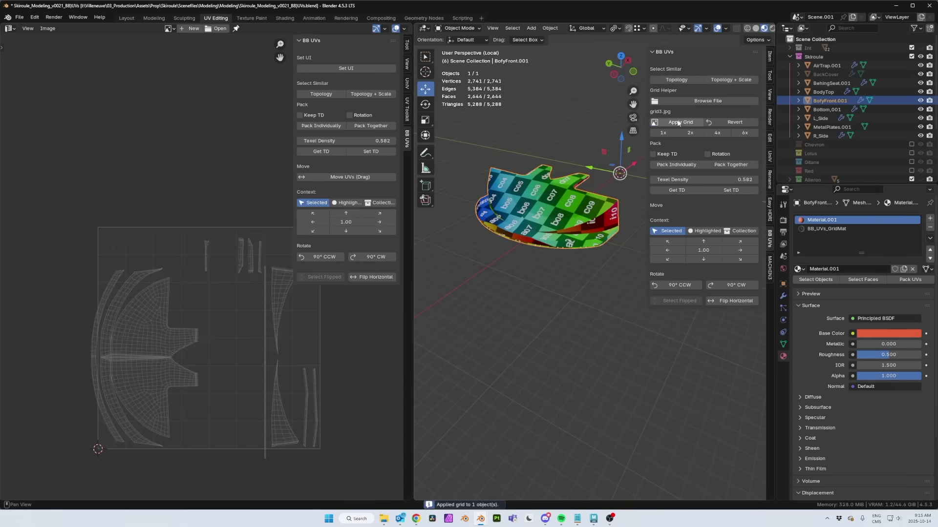
# Revert BofyFront.001 from the checker grid to its original material
pyautogui.moveTo(554, 196); pyautogui.dragTo(581, 214, button='middle')
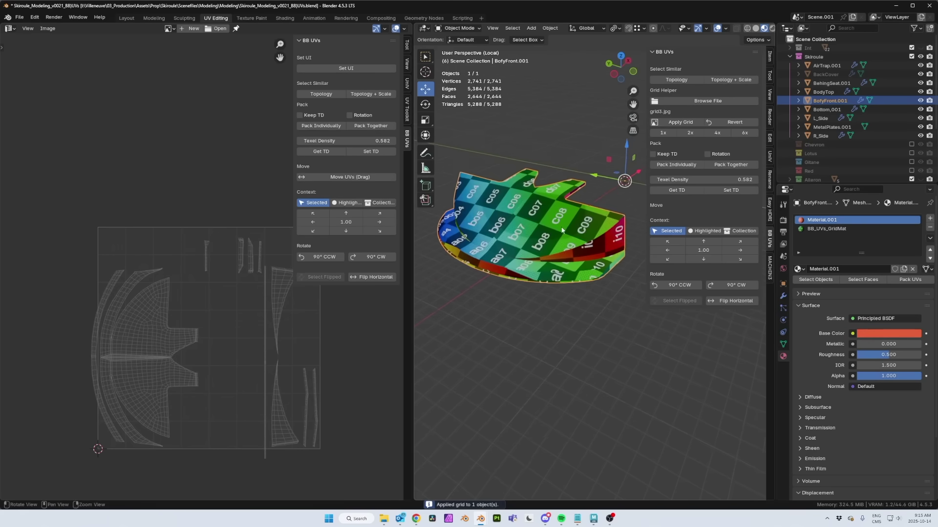
pyautogui.click(721, 123)
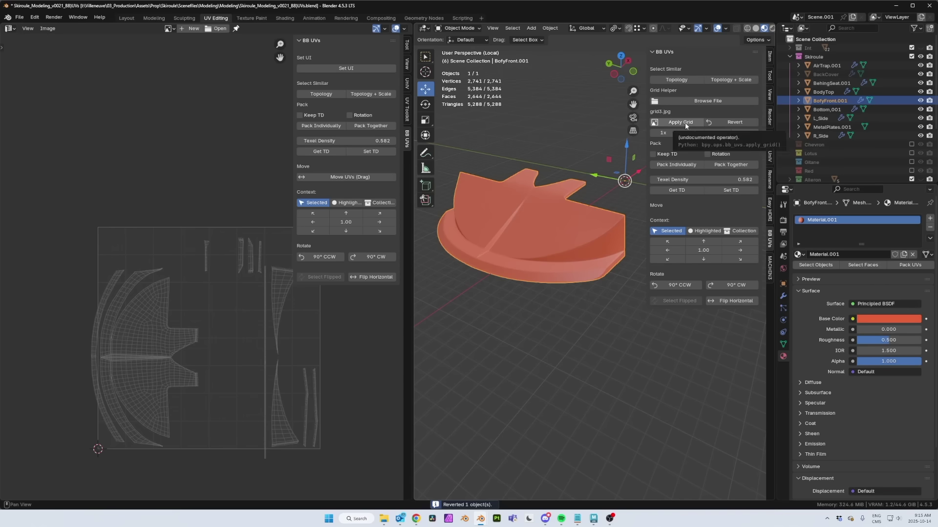
# Reapply the grid to BofyFront.001 and preview it at the 1x, 2x, 4x and 6x scales, ending on 1x
pyautogui.click(663, 133)
pyautogui.click(691, 133)
pyautogui.click(719, 133)
pyautogui.click(744, 134)
pyautogui.scroll(10, 534, 239)
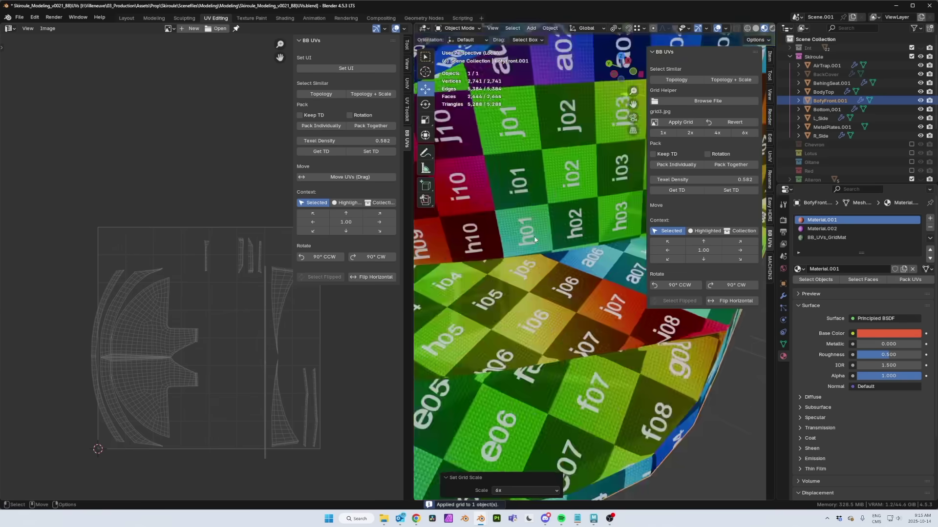
pyautogui.keyDown('ctrl'); pyautogui.moveTo(533, 217); pyautogui.dragTo(531, 242, button='middle'); pyautogui.keyUp('ctrl')
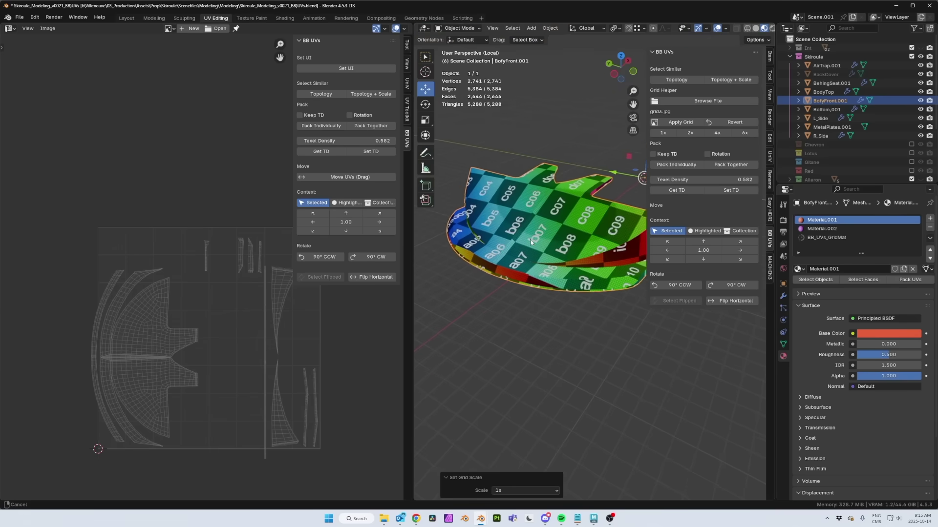
pyautogui.click(520, 239)
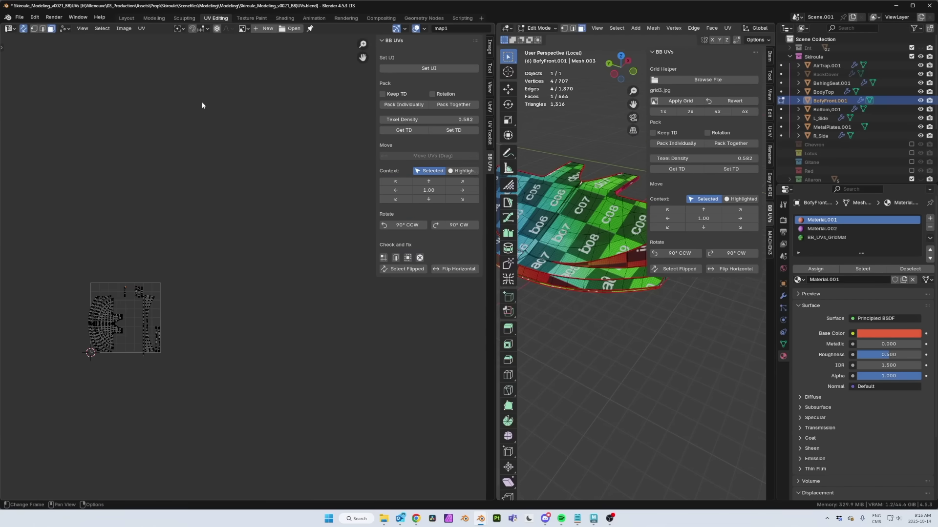
# With BofyFront.001 in Edit Mode, set the UV editor's grid overlay to 10 by 10 tiles
pyautogui.press('Tab')
pyautogui.click(573, 178)
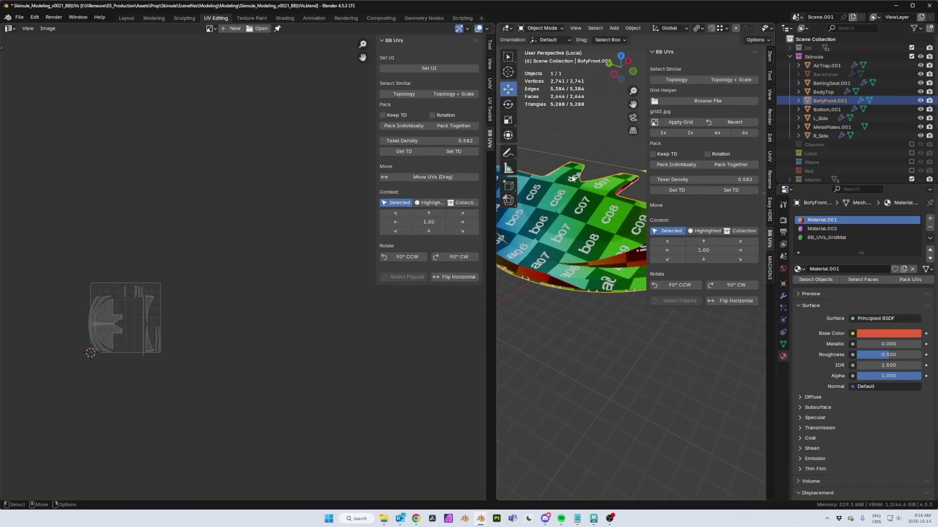
pyautogui.click(486, 28)
pyautogui.hotkey('shift', 's')
pyautogui.click(606, 208)
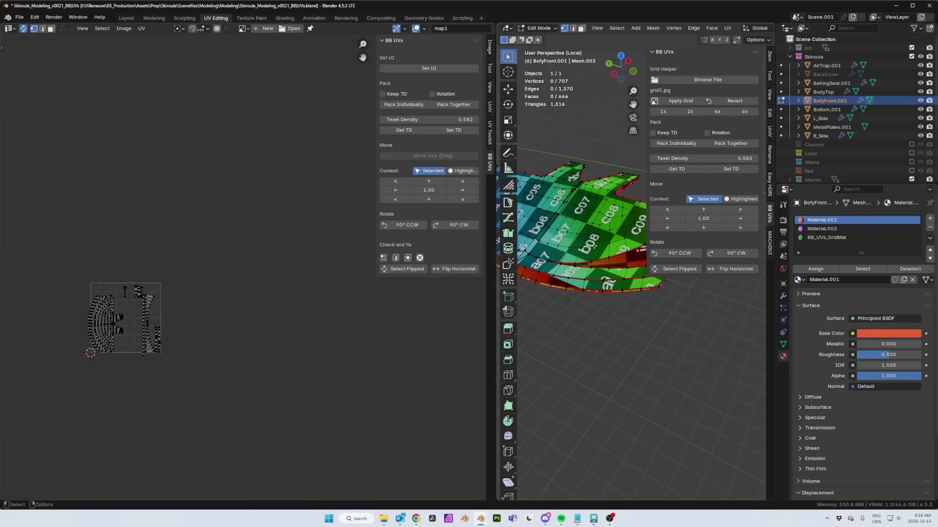
pyautogui.click(424, 28)
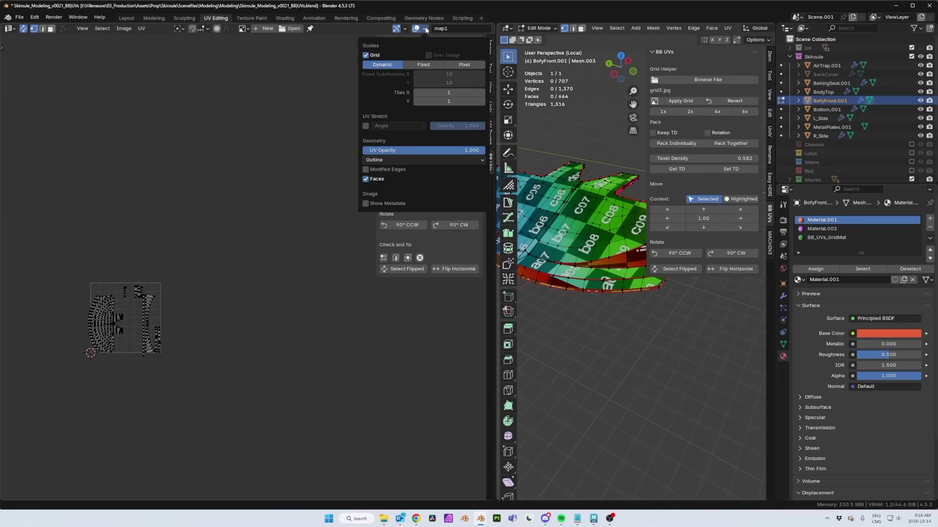
pyautogui.moveTo(428, 95); pyautogui.dragTo(428, 101)
pyautogui.write('10')
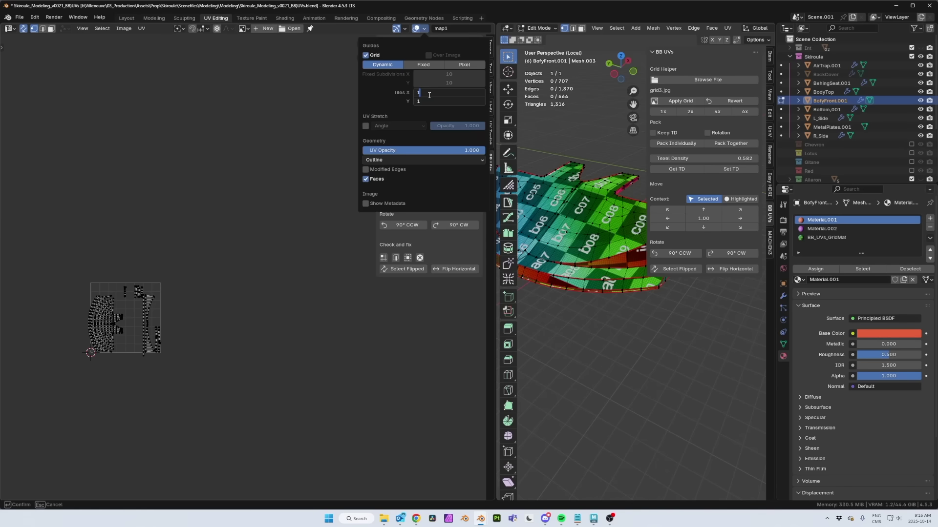
pyautogui.press('Return')
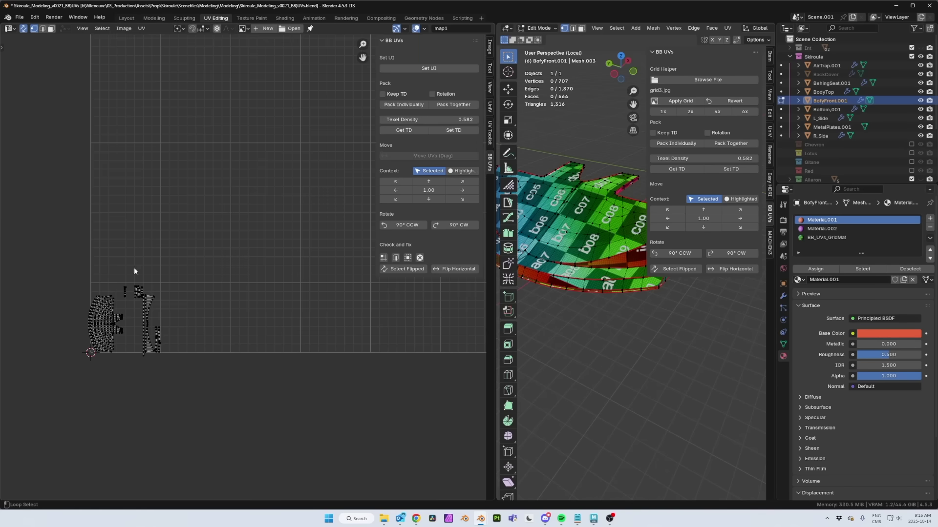
pyautogui.moveTo(122, 315); pyautogui.dragTo(248, 249, button='middle')
pyautogui.scroll(9, 245, 259)
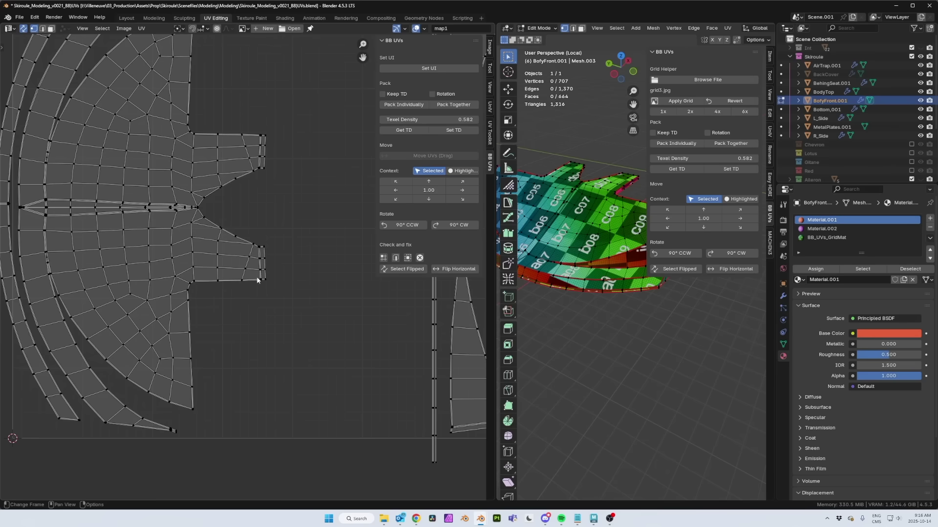
# Set the UV edge display style in the UV editor overlays to Black
pyautogui.click(424, 29)
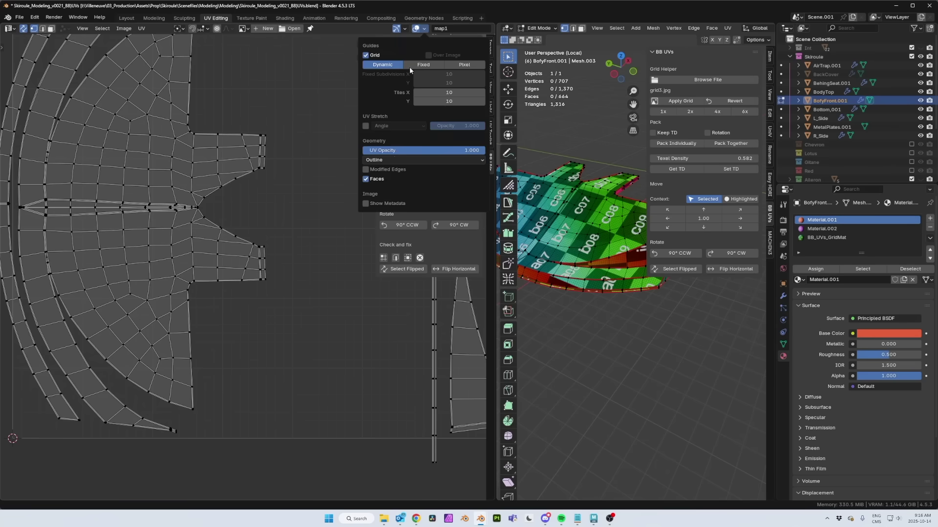
pyautogui.moveTo(392, 151); pyautogui.dragTo(393, 151)
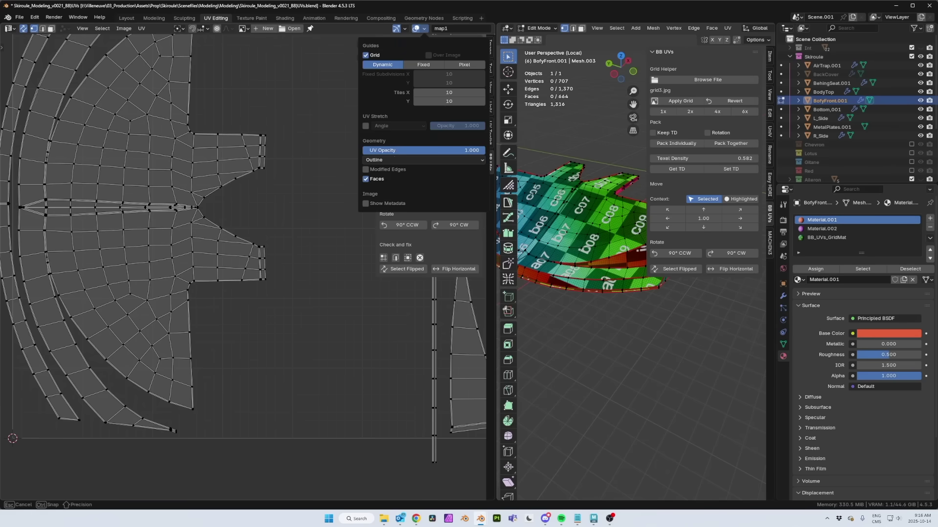
pyautogui.click(385, 160)
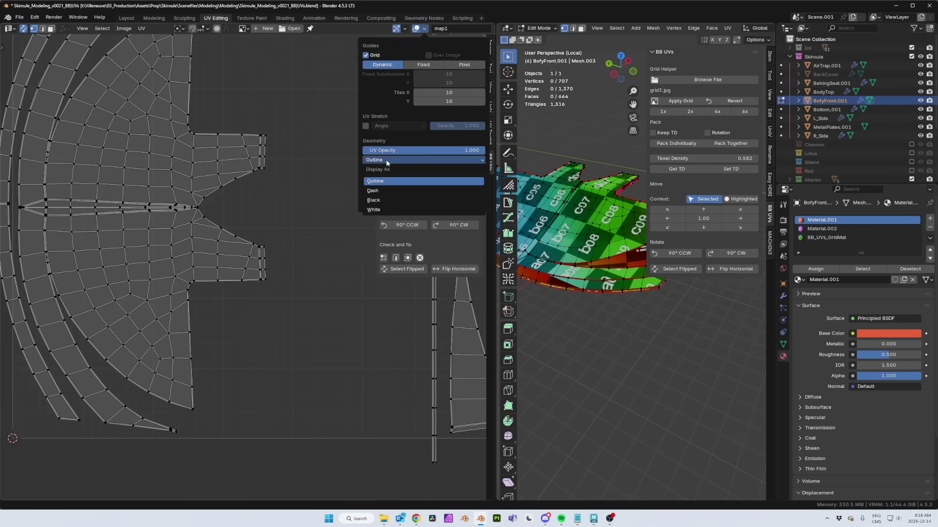
pyautogui.click(378, 201)
pyautogui.scroll(-10, 251, 245)
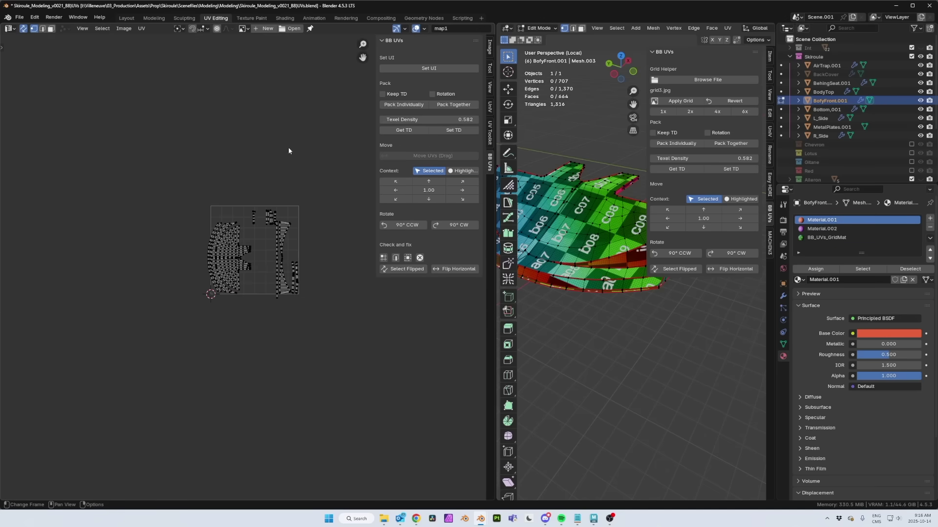
pyautogui.moveTo(293, 149); pyautogui.dragTo(257, 214, button='middle')
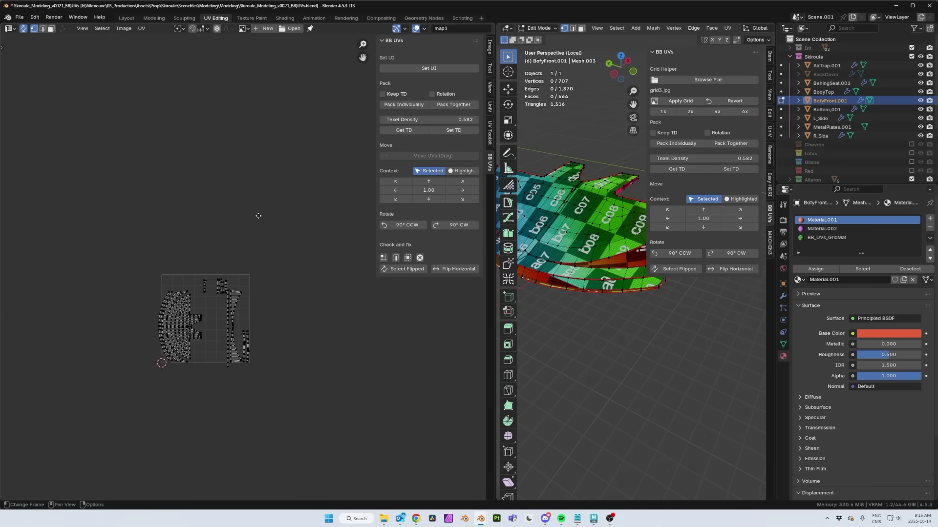
# Apply the BB UVs Set UI preset to configure the UV editor's grid and selection mode
pyautogui.click(439, 68)
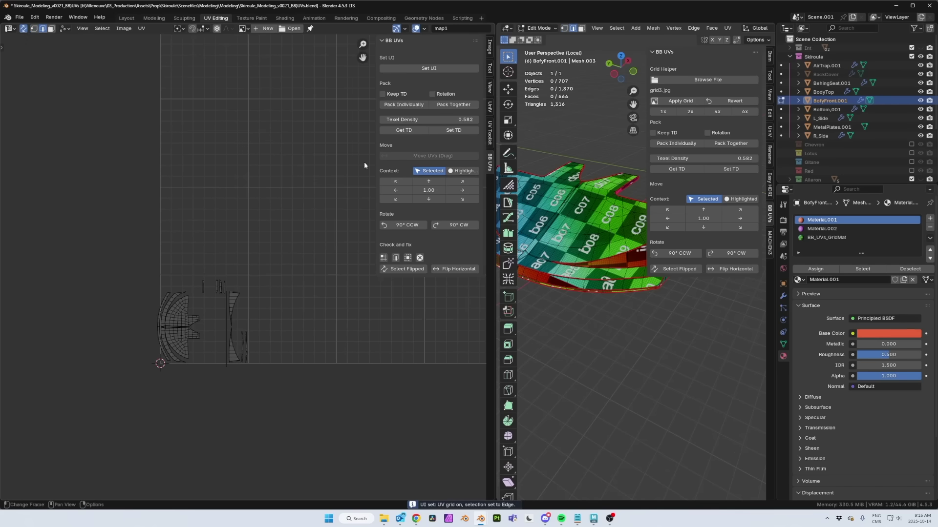
pyautogui.scroll(-10, 233, 168)
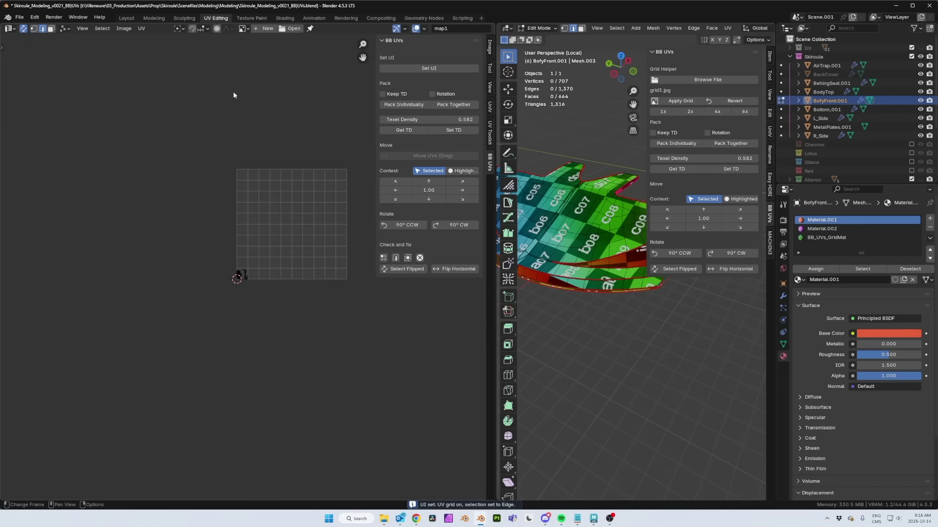
pyautogui.scroll(5, 245, 192)
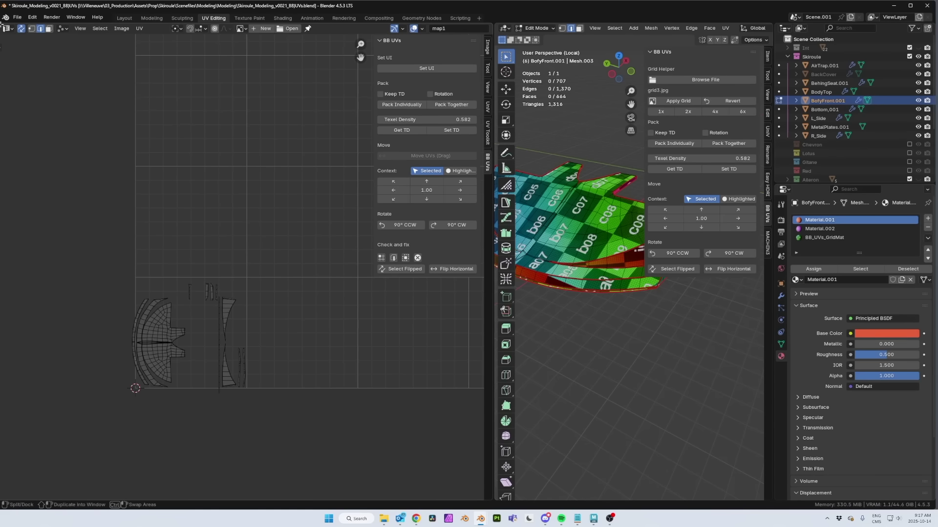
pyautogui.keyDown('shift'); pyautogui.moveTo(2, 23); pyautogui.dragTo(20, 85); pyautogui.keyUp('shift')
pyautogui.moveTo(106, 19); pyautogui.dragTo(218, 103)
pyautogui.click(605, 107)
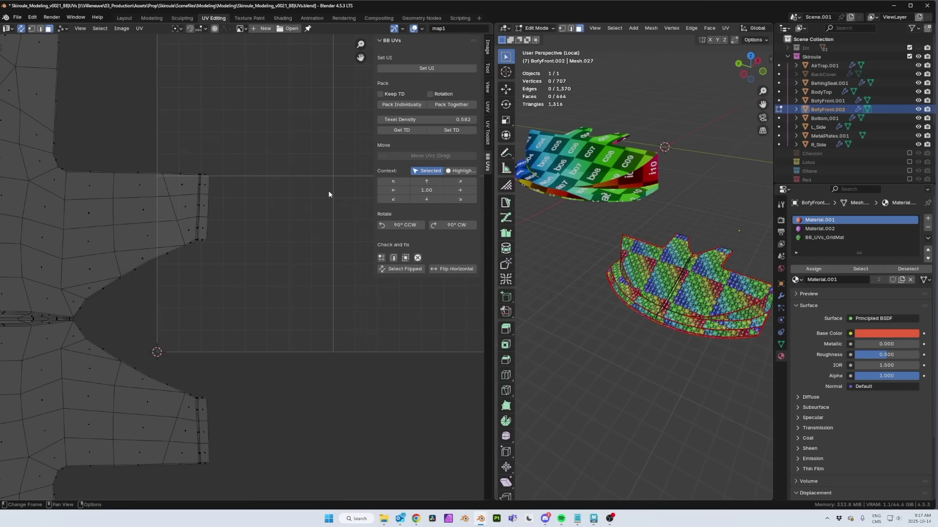
# In Object Mode, get the texel density of BofyFront.001 and set it on BofyFront.002
pyautogui.press('Tab')
pyautogui.click(608, 248)
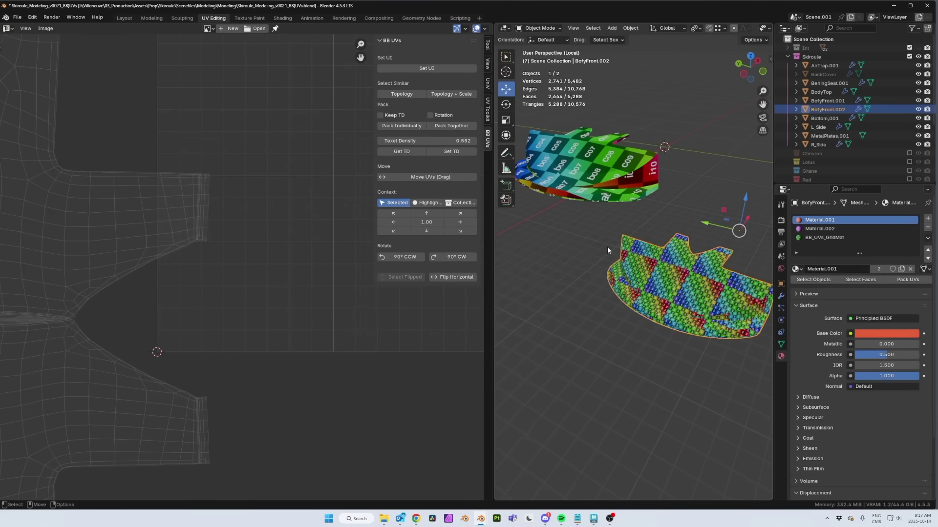
pyautogui.click(580, 175)
pyautogui.click(412, 152)
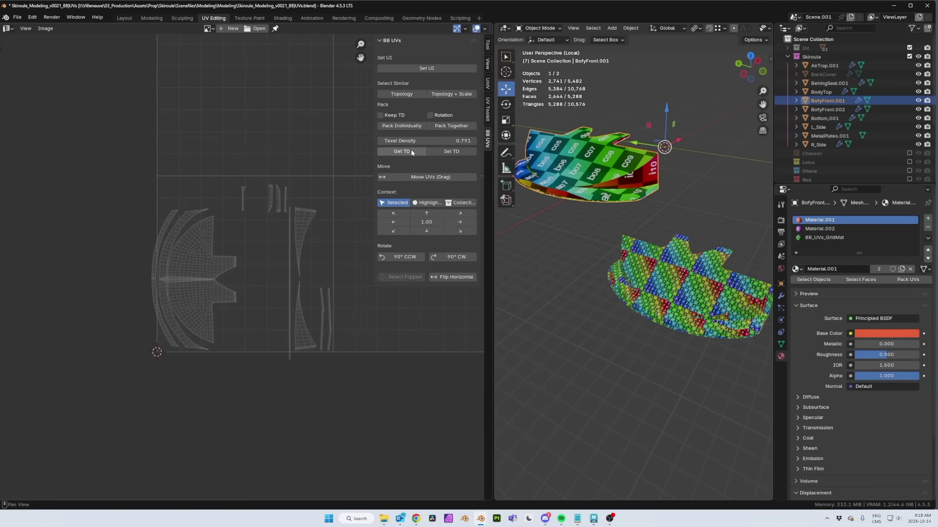
pyautogui.click(657, 293)
pyautogui.click(456, 153)
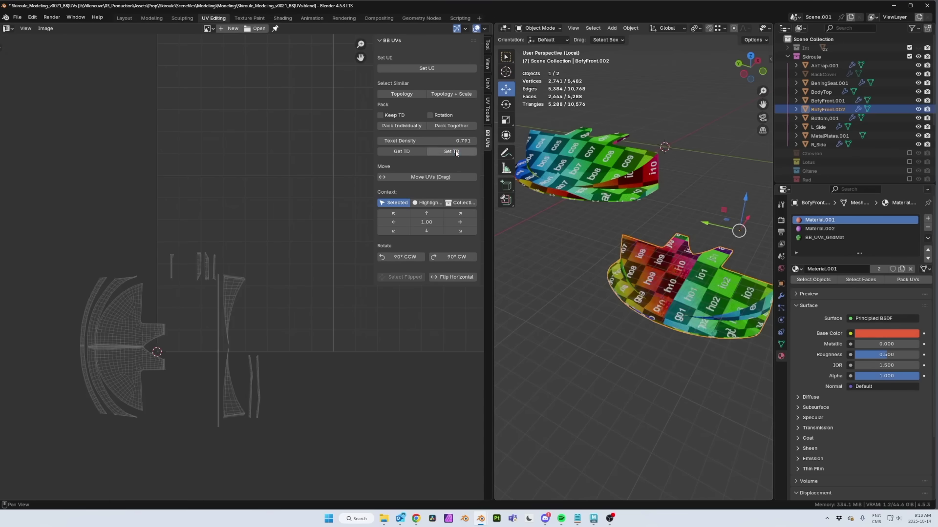
# Try packing all UV islands of BofyFront.002 individually without keeping texel density, and undo the pack
pyautogui.press('Tab')
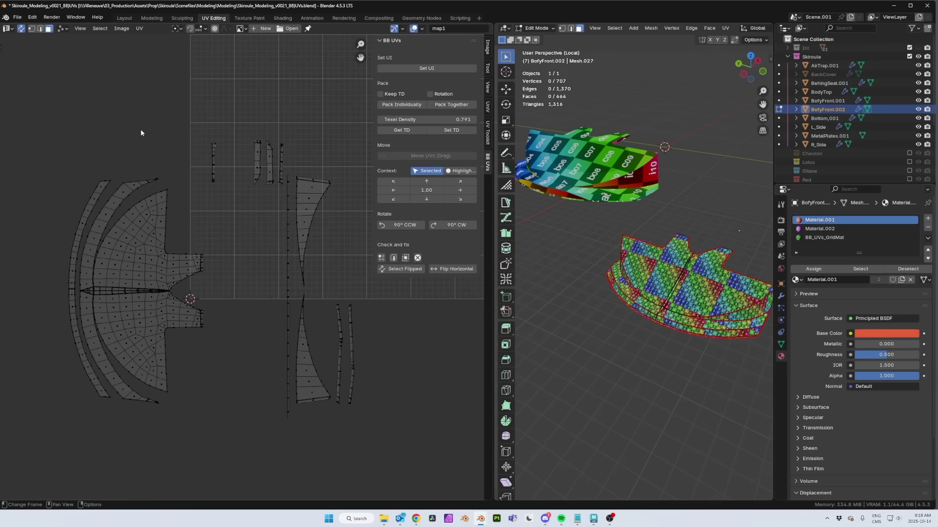
pyautogui.press('a')
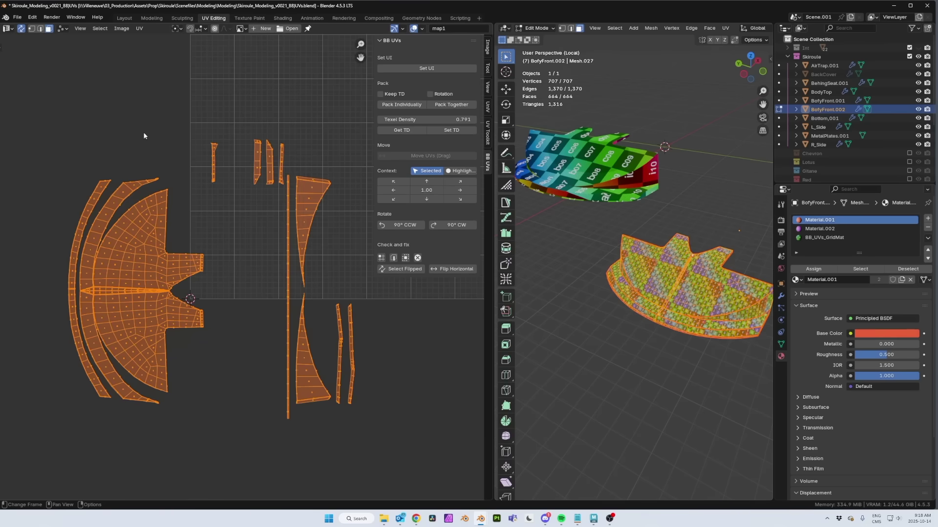
pyautogui.click(396, 105)
pyautogui.scroll(5, 200, 254)
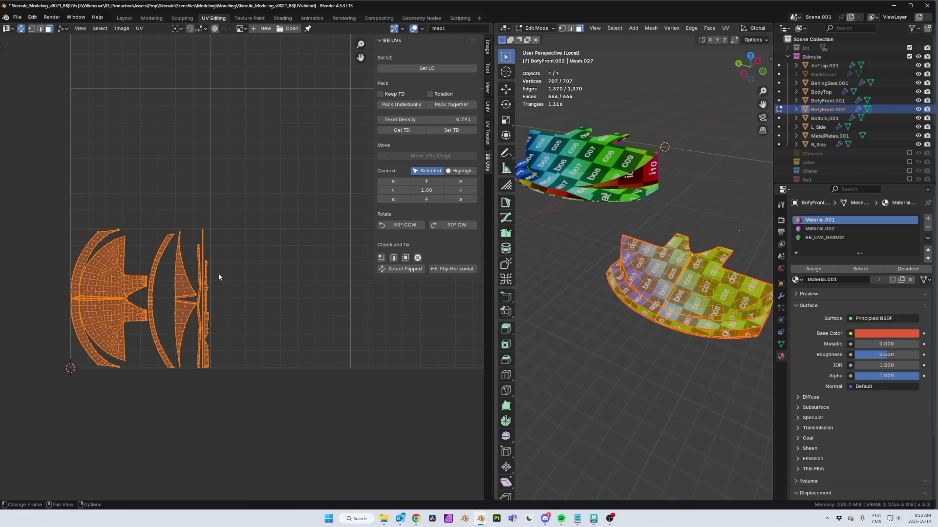
pyautogui.hotkey('ctrl', 'z')
pyautogui.scroll(-5, 244, 215)
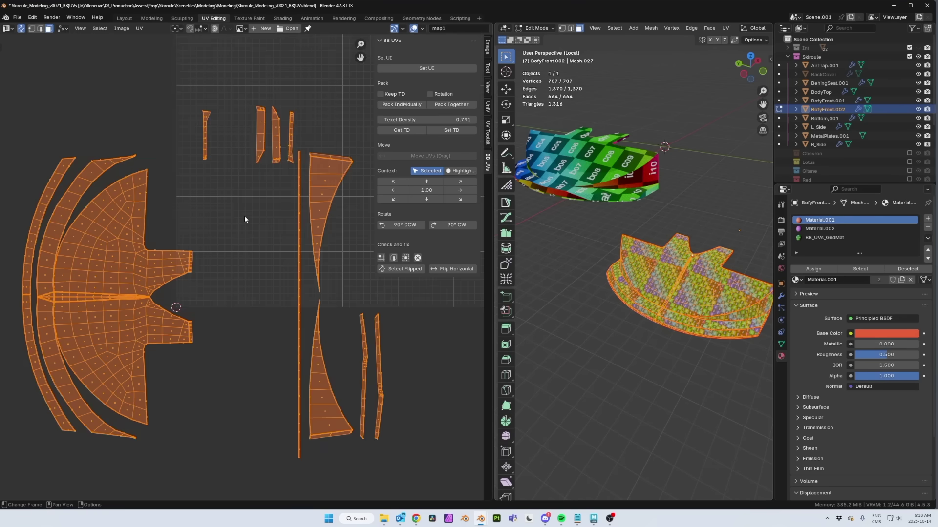
# Try packing the selected islands individually with Keep TD enabled, and undo the pack
pyautogui.click(381, 93)
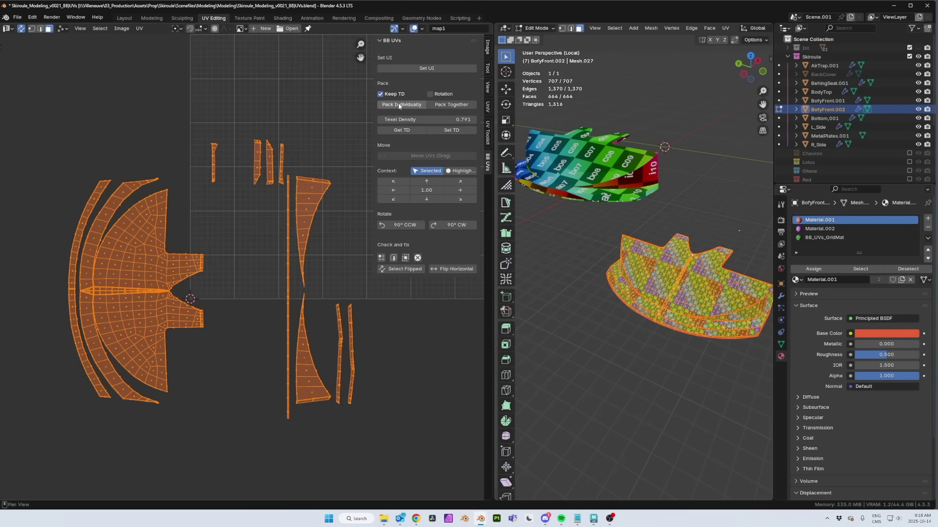
pyautogui.click(399, 106)
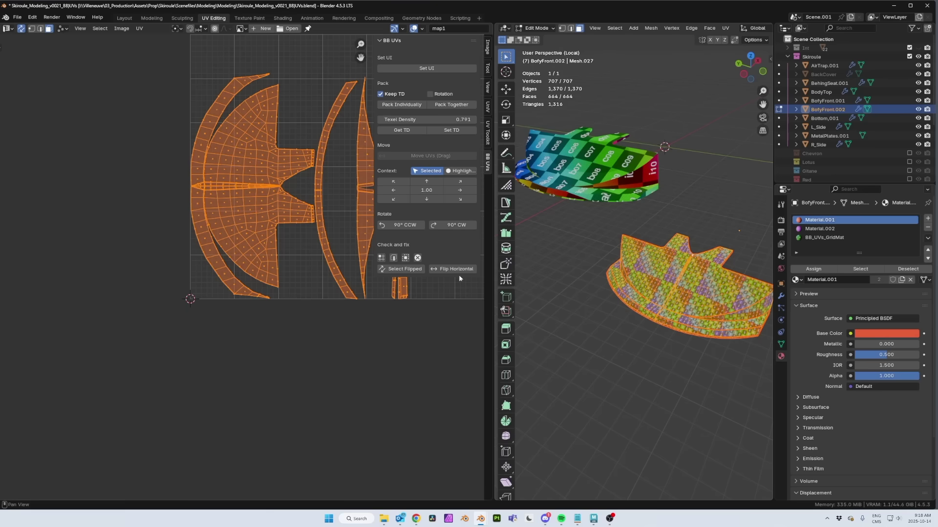
pyautogui.hotkey('ctrl', 'z')
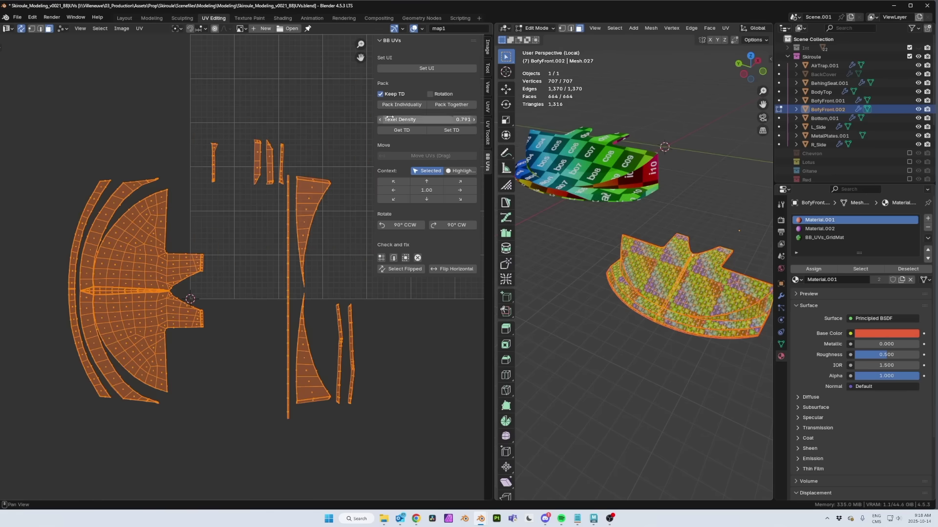
# Try packing the selected islands individually with Keep TD disabled and Rotation enabled, and undo the pack
pyautogui.click(381, 94)
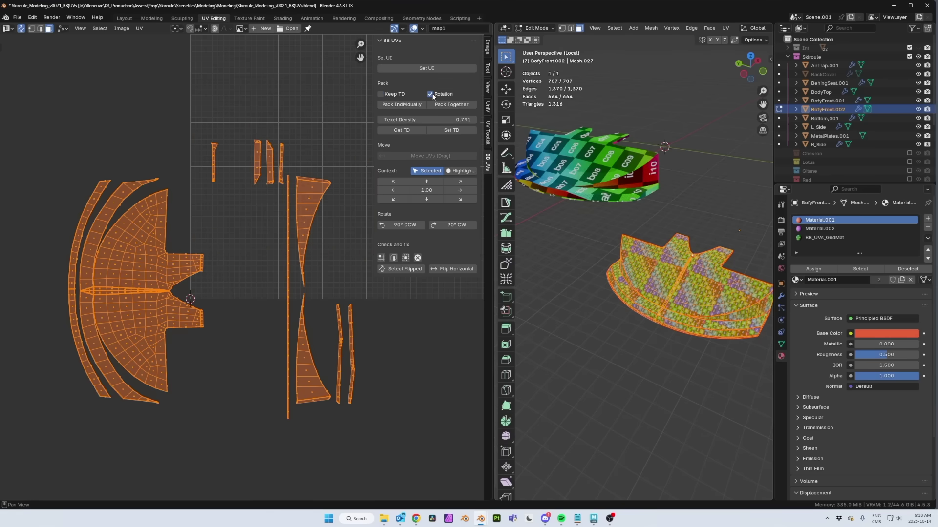
pyautogui.click(408, 105)
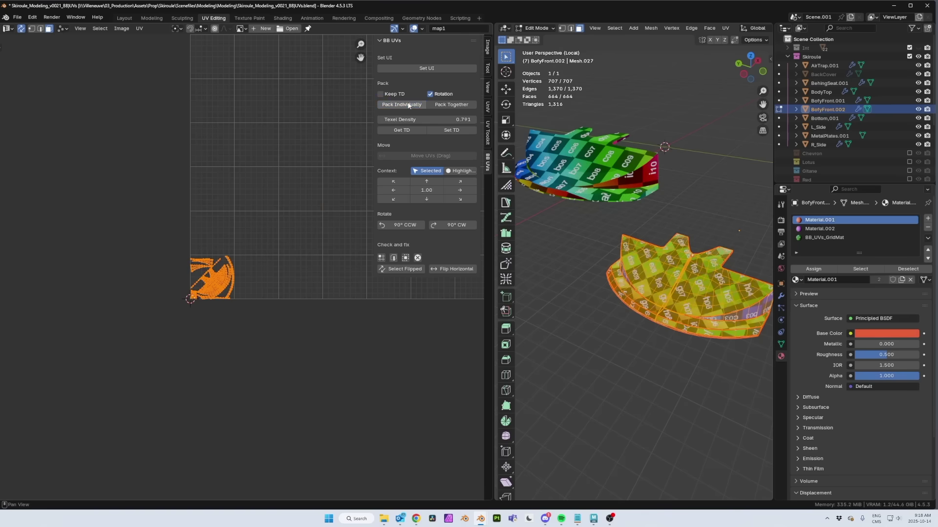
pyautogui.scroll(4, 209, 249)
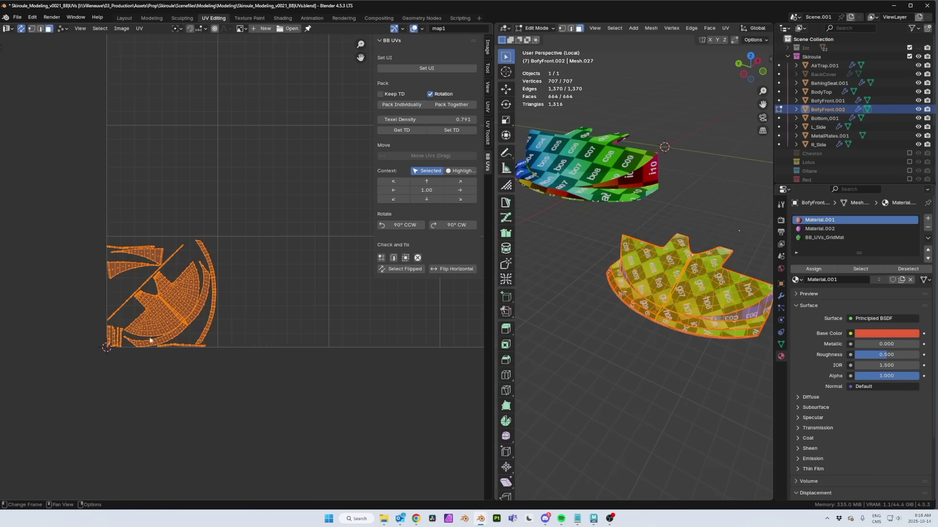
pyautogui.scroll(3, 110, 353)
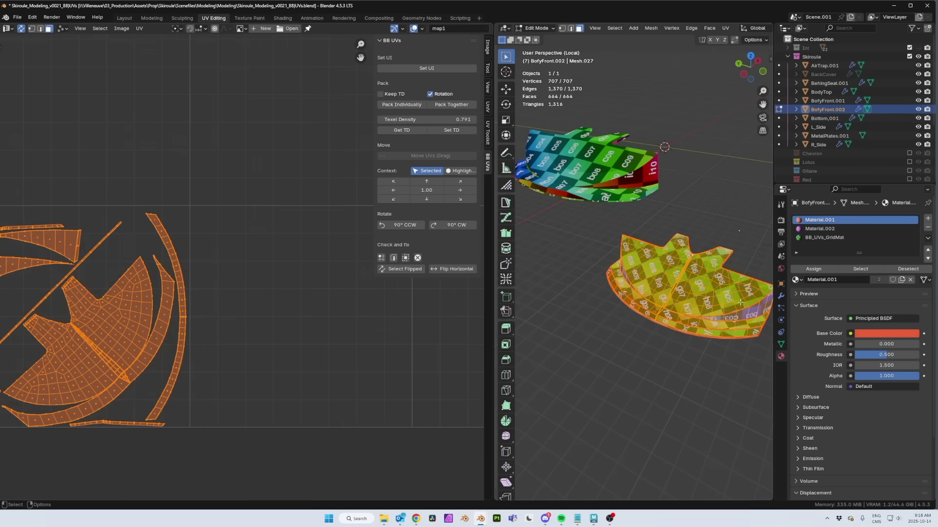
pyautogui.hotkey('ctrl', 'z')
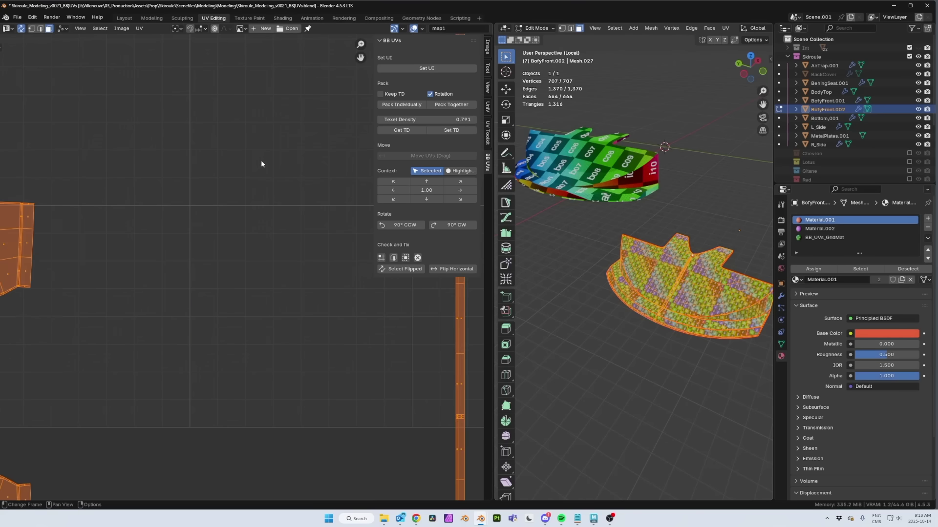
# Try packing the UVs of BofyFront.001 and BofyFront.002 individually with Keep TD and Rotation disabled, and undo the pack
pyautogui.click(430, 94)
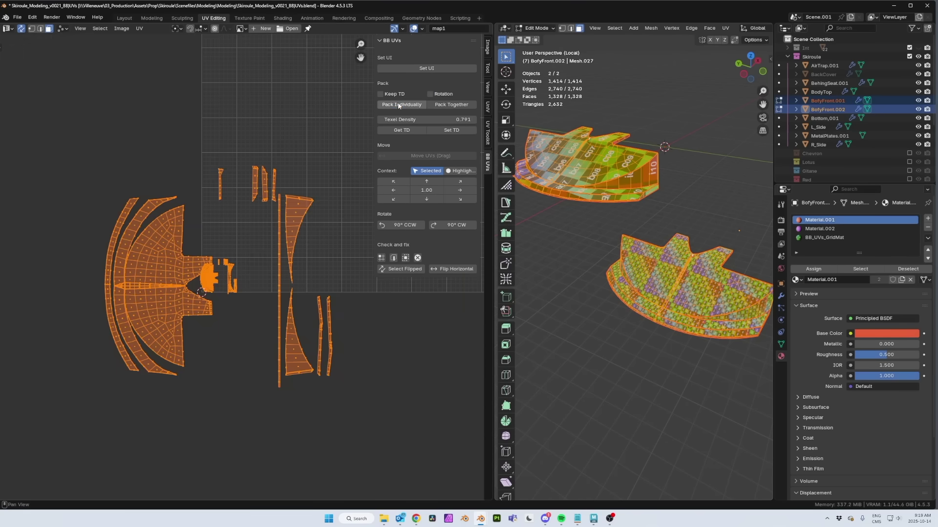
pyautogui.click(399, 105)
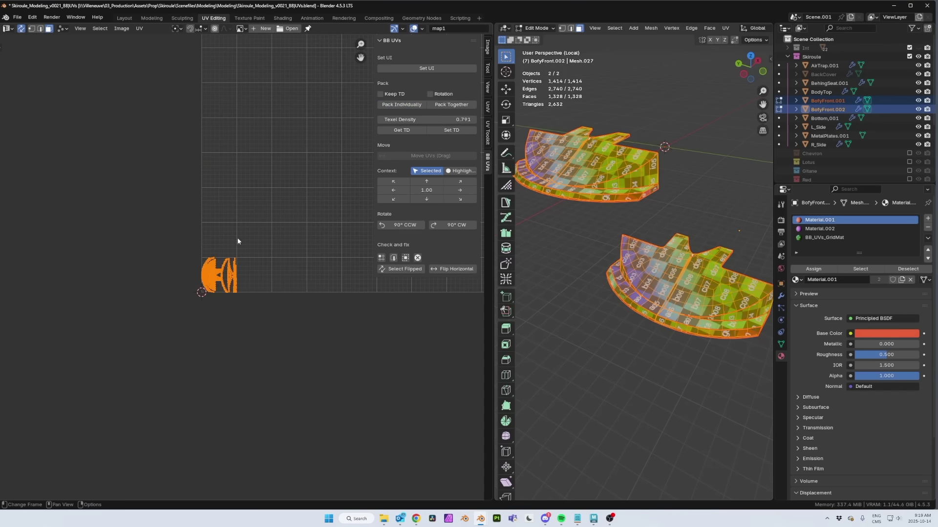
pyautogui.hotkey('ctrl', 'z')
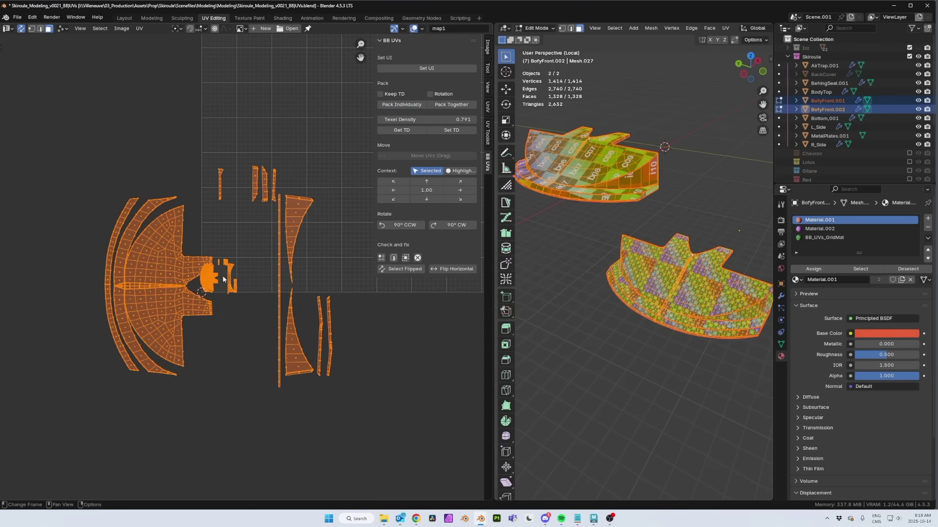
# Try packing the UV islands of both BofyFront objects together with Keep TD and Rotation disabled, and undo the pack
pyautogui.click(449, 109)
pyautogui.scroll(6, 245, 267)
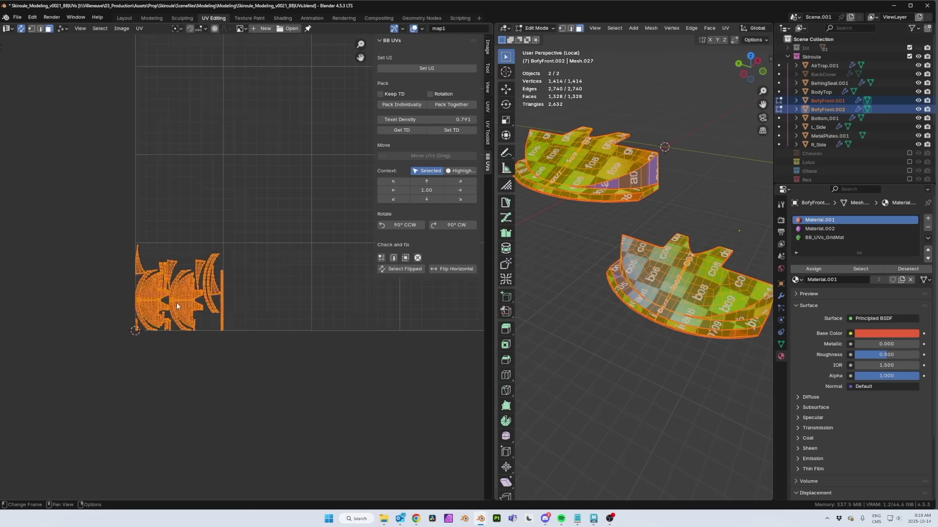
pyautogui.hotkey('ctrl', 'z')
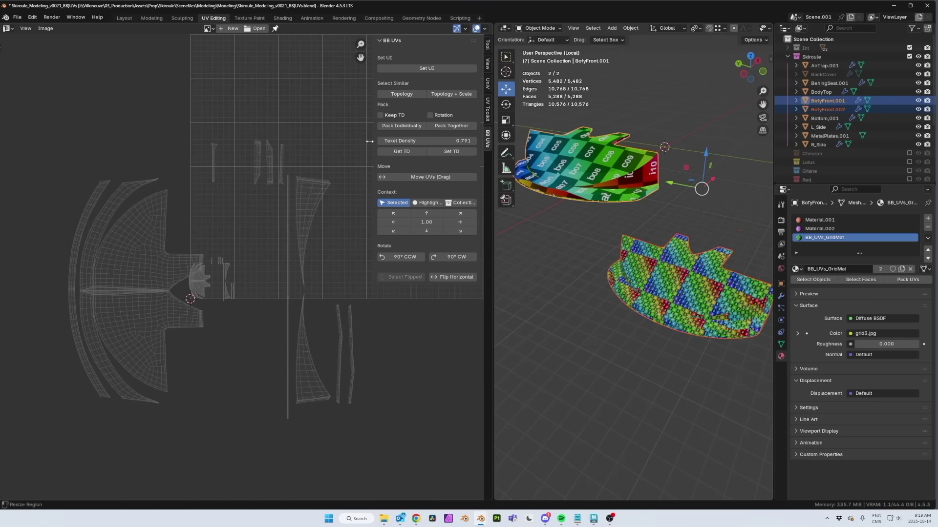
# Try packing only the UVs of BofyFront.002 individually in Object Mode, with Keep TD and Rotation disabled
pyautogui.click(655, 266)
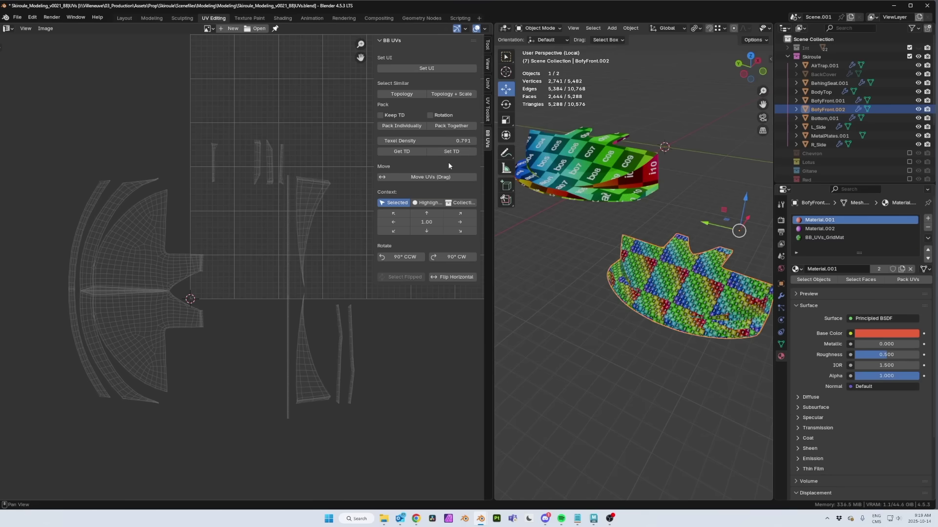
pyautogui.click(395, 126)
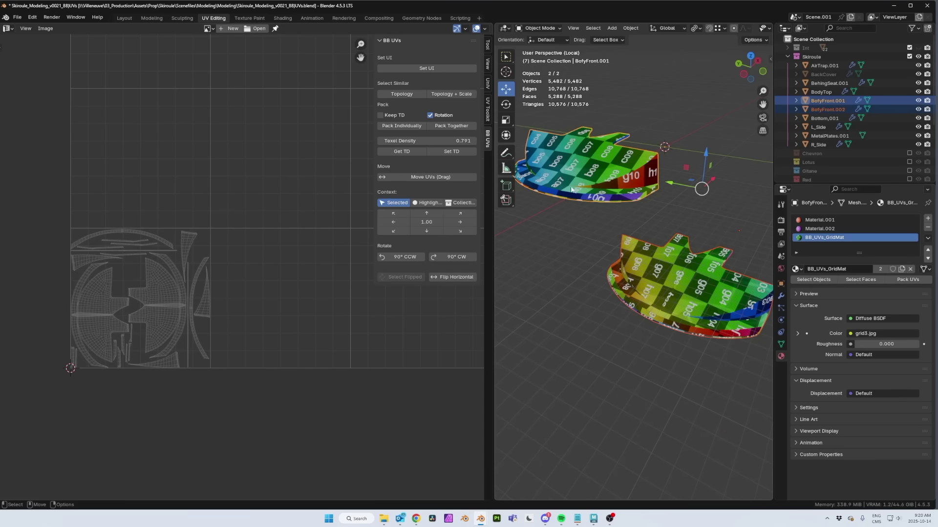
# Try moving the UVs of both selected objects two tiles to the right with the Selected context, and move them back
pyautogui.click(460, 222)
pyautogui.click(460, 222)
pyautogui.click(400, 223)
pyautogui.click(399, 224)
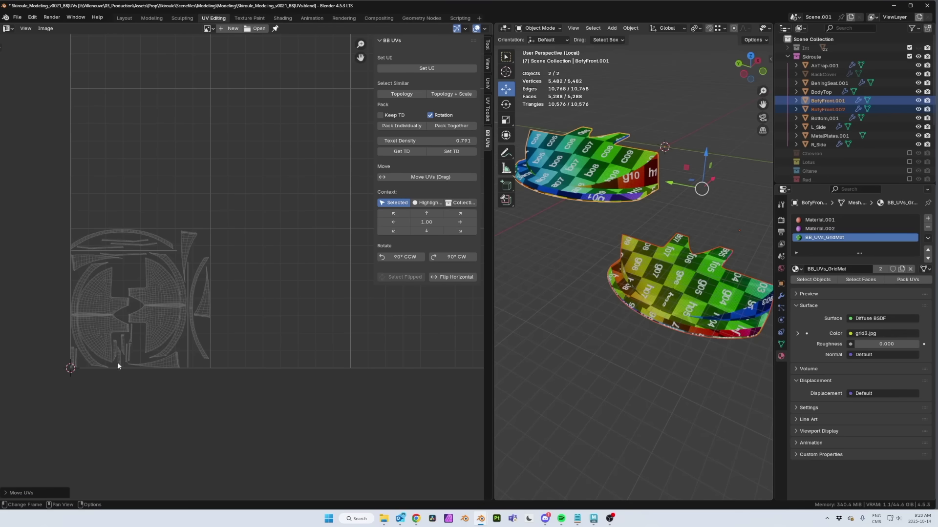
# Set the move context to Highlighted and shift the UVs of the active BofyFront.001 right by two 1.00 steps
pyautogui.click(428, 203)
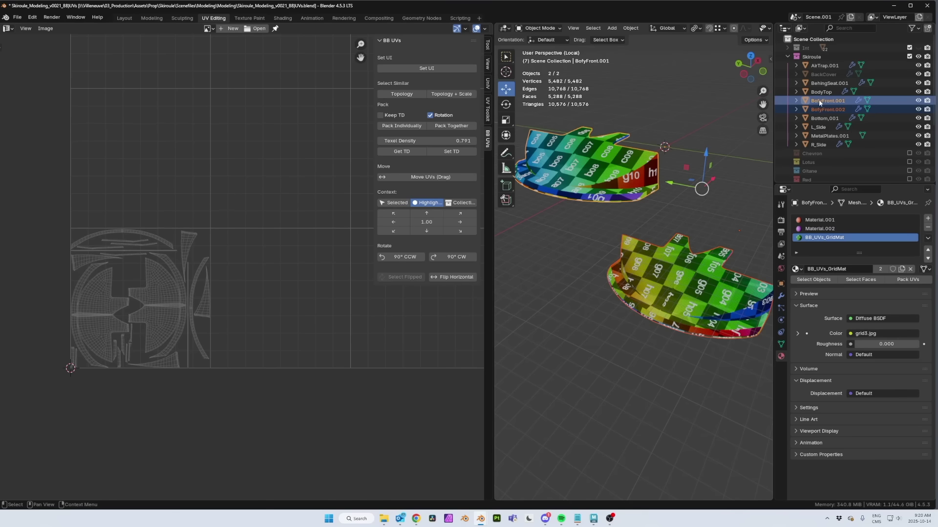
pyautogui.click(460, 222)
pyautogui.click(459, 222)
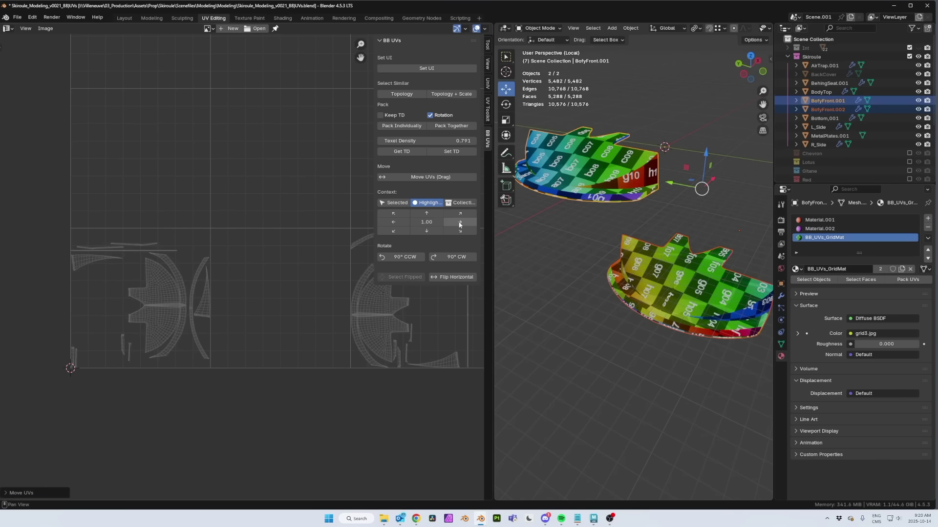
# With the Collection context, move the UVs of the Demo collection right by five 1.00 steps
pyautogui.scroll(-4, 304, 228)
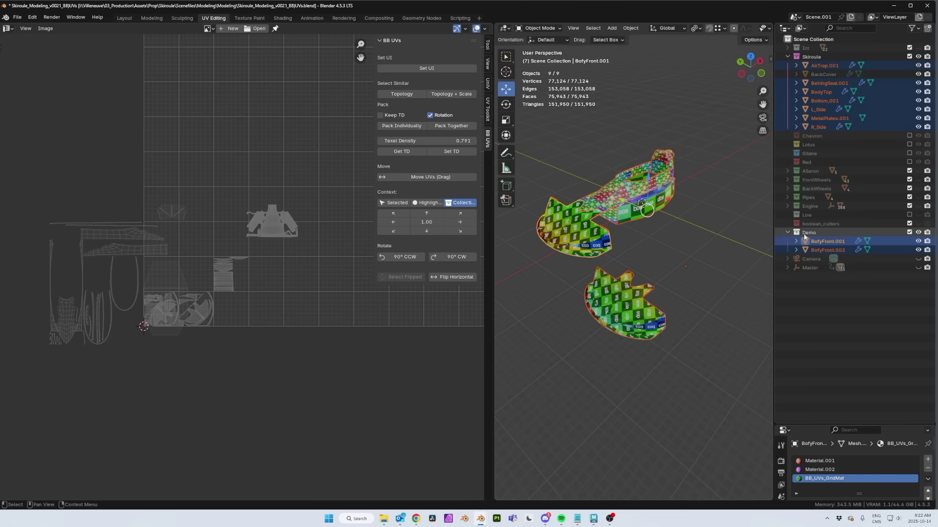
pyautogui.click(459, 223)
pyautogui.click(459, 223)
pyautogui.click(459, 223)
pyautogui.click(459, 223)
pyautogui.click(459, 223)
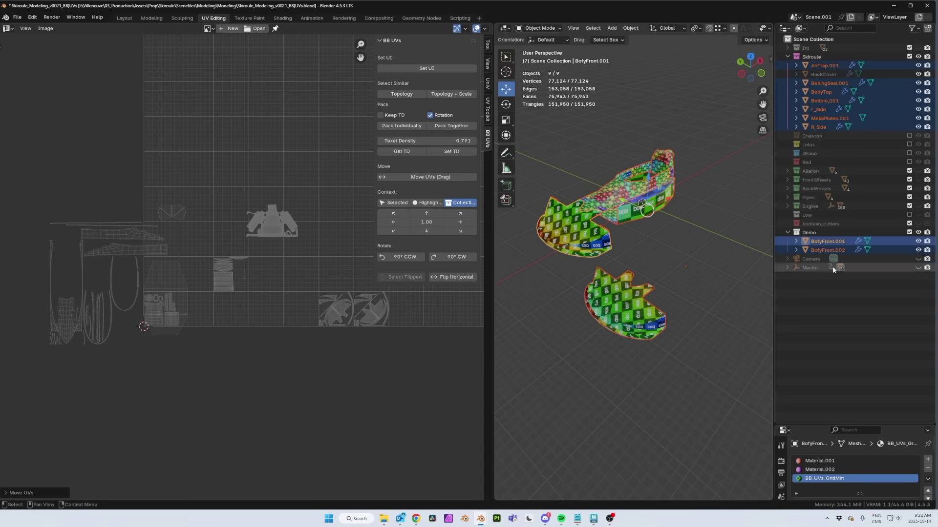
# Make Bottom.001 the active object and move its collection's UVs one 1.00 step right and two steps left
pyautogui.keyDown('ctrl'); pyautogui.click(824, 101); pyautogui.keyUp('ctrl')
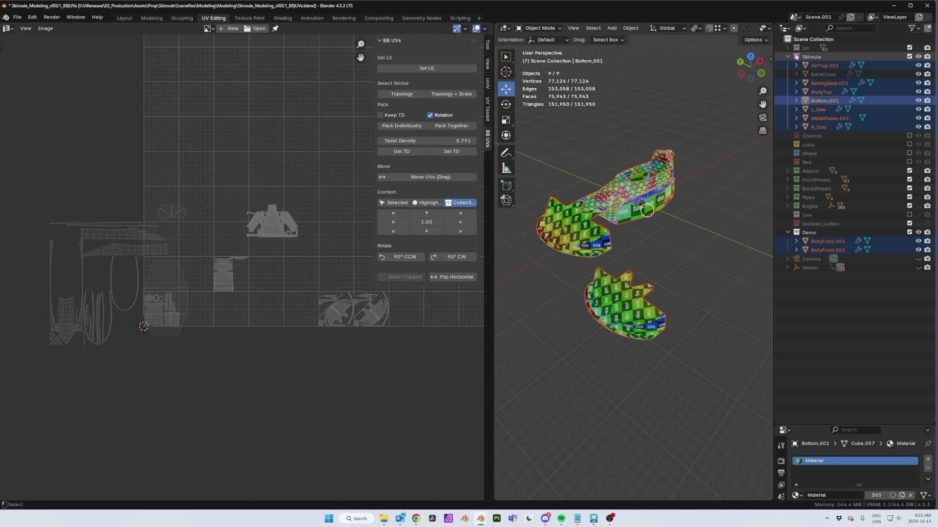
pyautogui.click(461, 222)
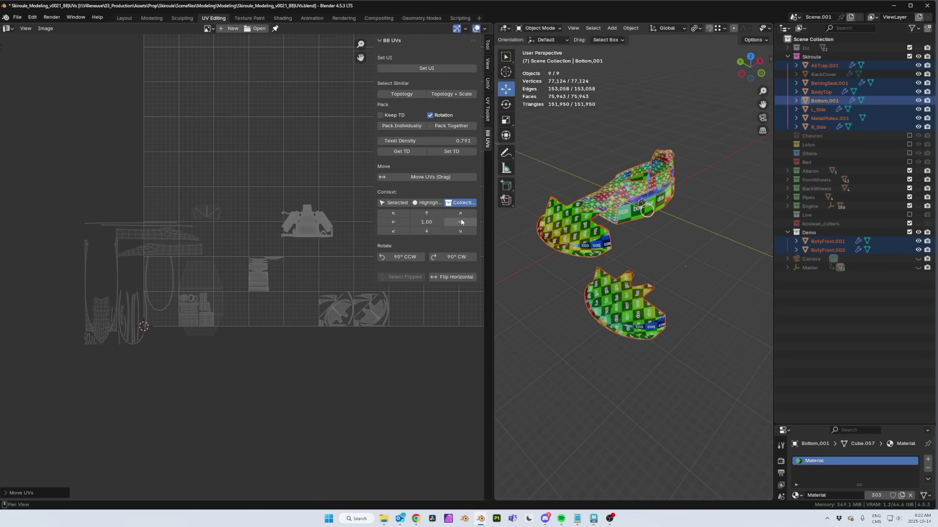
pyautogui.click(399, 222)
pyautogui.click(397, 223)
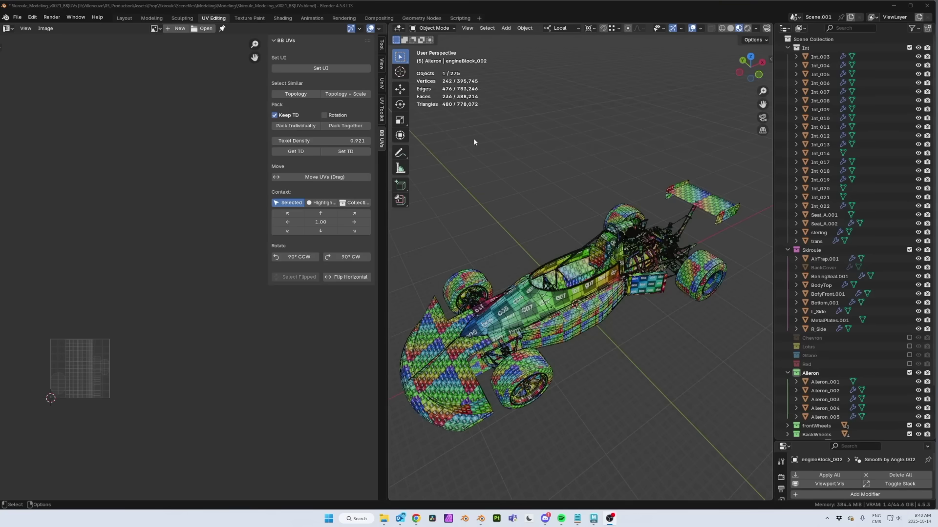
# Examine how the checker-grid scale differs between the car's body panels, cockpit, engine, suspension and tires
pyautogui.click(569, 181)
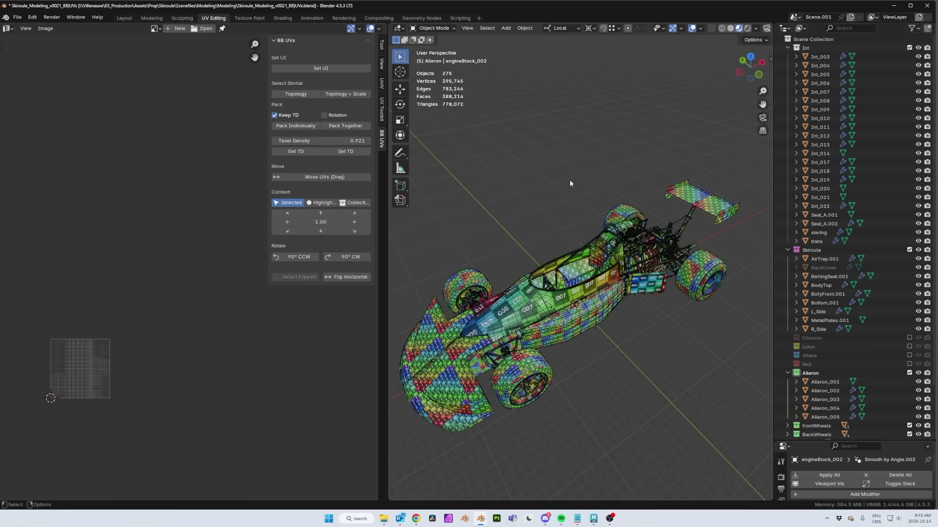
pyautogui.moveTo(568, 191); pyautogui.dragTo(469, 207, button='middle')
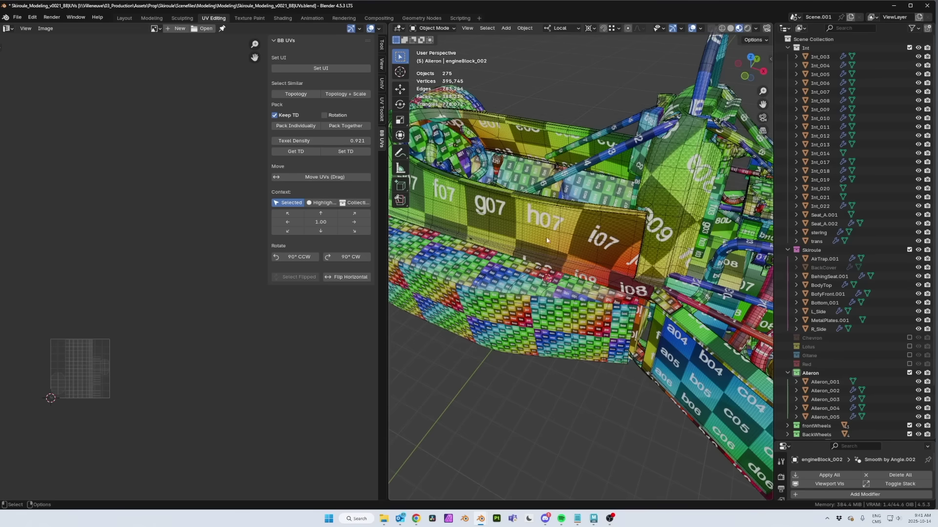
pyautogui.keyDown('shift'); pyautogui.moveTo(546, 239); pyautogui.dragTo(393, 264, button='middle'); pyautogui.keyUp('shift')
pyautogui.keyDown('ctrl'); pyautogui.moveTo(542, 289); pyautogui.dragTo(581, 210, button='middle'); pyautogui.keyUp('ctrl')
pyautogui.moveTo(636, 269); pyautogui.dragTo(440, 287, button='middle')
pyautogui.click(416, 289)
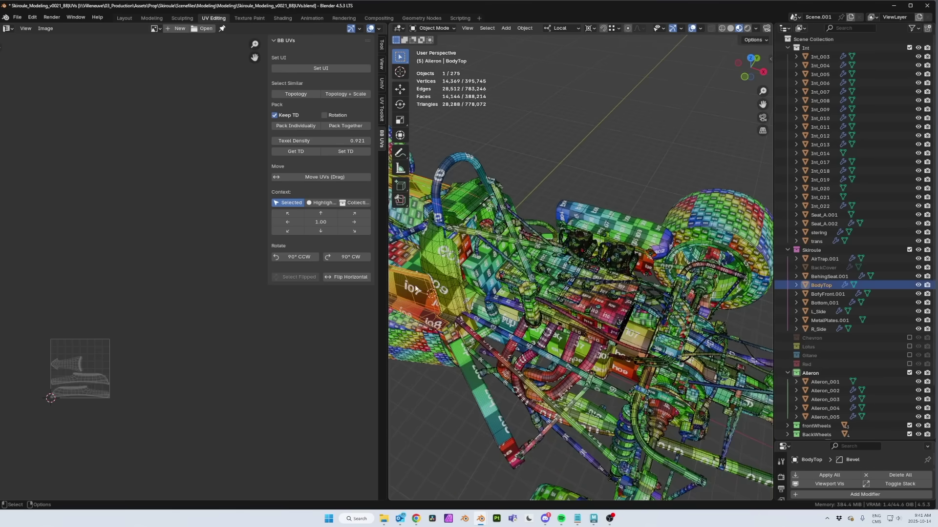
pyautogui.click(604, 253)
pyautogui.click(587, 157)
pyautogui.keyDown('alt'); pyautogui.moveTo(602, 186); pyautogui.dragTo(586, 190); pyautogui.keyUp('alt')
pyautogui.keyDown('alt'); pyautogui.moveTo(586, 191); pyautogui.dragTo(594, 229, button='right'); pyautogui.keyUp('alt')
pyautogui.moveTo(594, 230); pyautogui.dragTo(521, 265, button='middle')
pyautogui.keyDown('alt'); pyautogui.moveTo(598, 246); pyautogui.dragTo(508, 230, button='right'); pyautogui.keyUp('alt')
pyautogui.keyDown('alt'); pyautogui.moveTo(508, 229); pyautogui.dragTo(552, 215); pyautogui.keyUp('alt')
pyautogui.keyDown('alt'); pyautogui.moveTo(552, 214); pyautogui.dragTo(494, 239, button='right'); pyautogui.keyUp('alt')
pyautogui.keyDown('alt'); pyautogui.moveTo(493, 239); pyautogui.dragTo(532, 262); pyautogui.keyUp('alt')
pyautogui.click(526, 264)
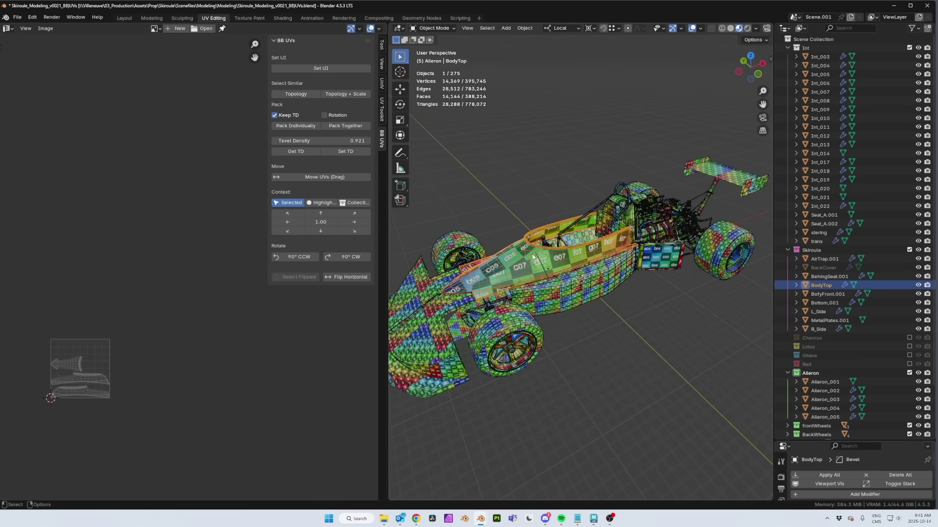
# Select the Skiroule body parts from AirTrap.001 to R_Side and set their texel density to 0.921
pyautogui.click(824, 259)
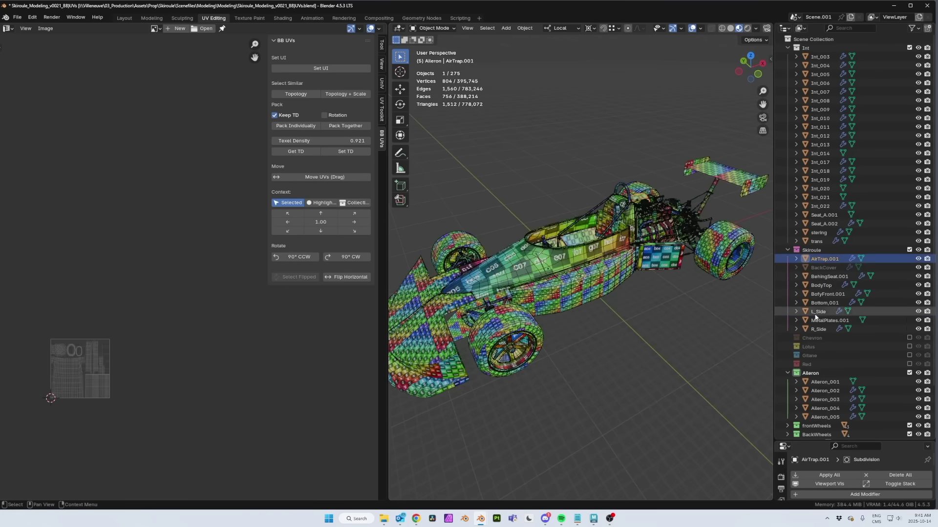
pyautogui.keyDown('shift'); pyautogui.click(816, 330); pyautogui.keyUp('shift')
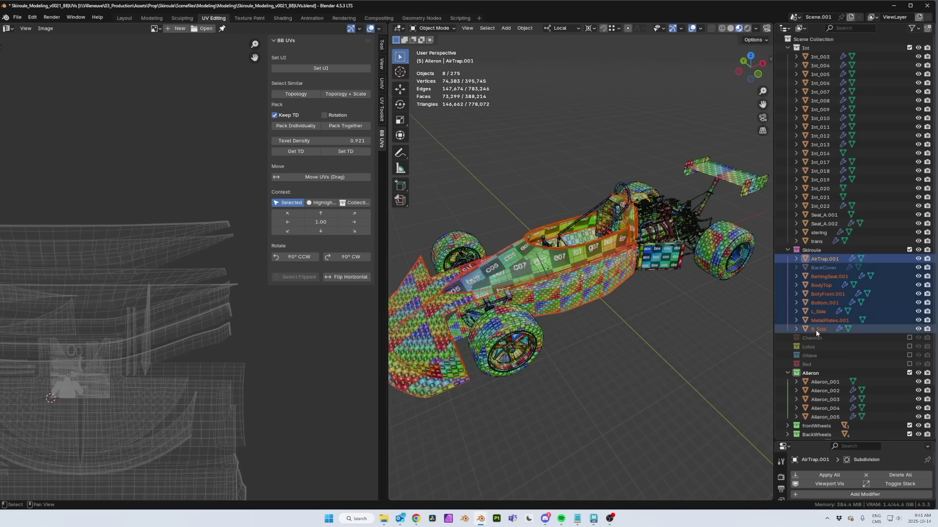
pyautogui.click(344, 152)
# Select the car's four tires and set their texel density to 0.921
pyautogui.click(741, 244)
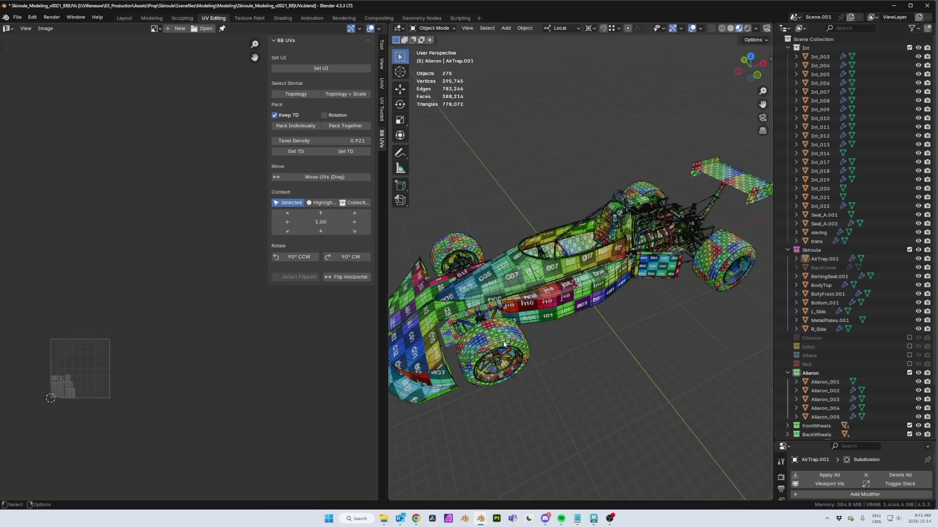
pyautogui.keyDown('shift'); pyautogui.click(741, 244); pyautogui.keyUp('shift')
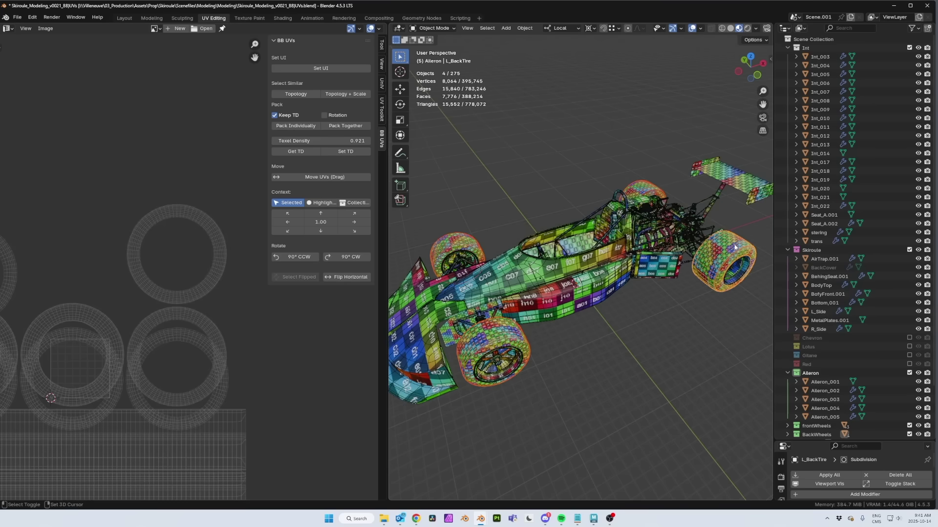
pyautogui.click(348, 152)
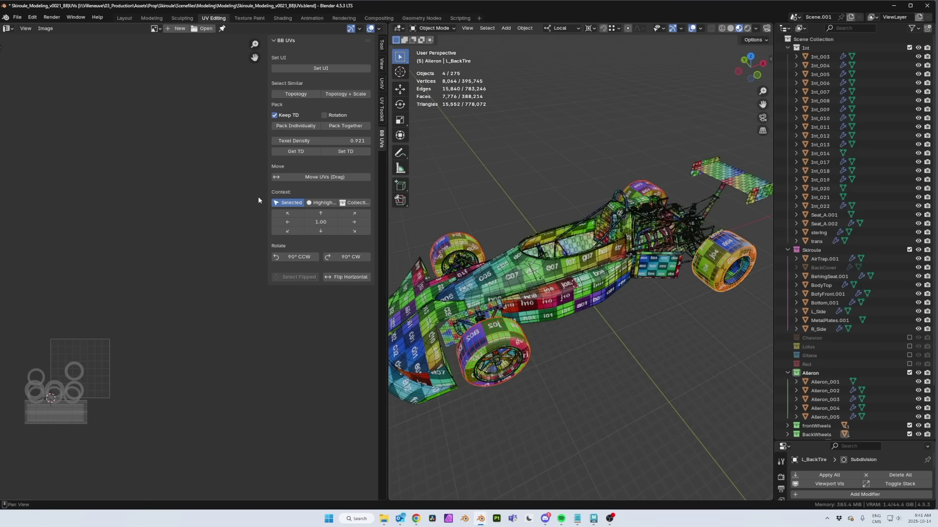
# Select Aileron_001 through Aileron_005 and set the rear wing parts' texel density to 0.921
pyautogui.click(734, 192)
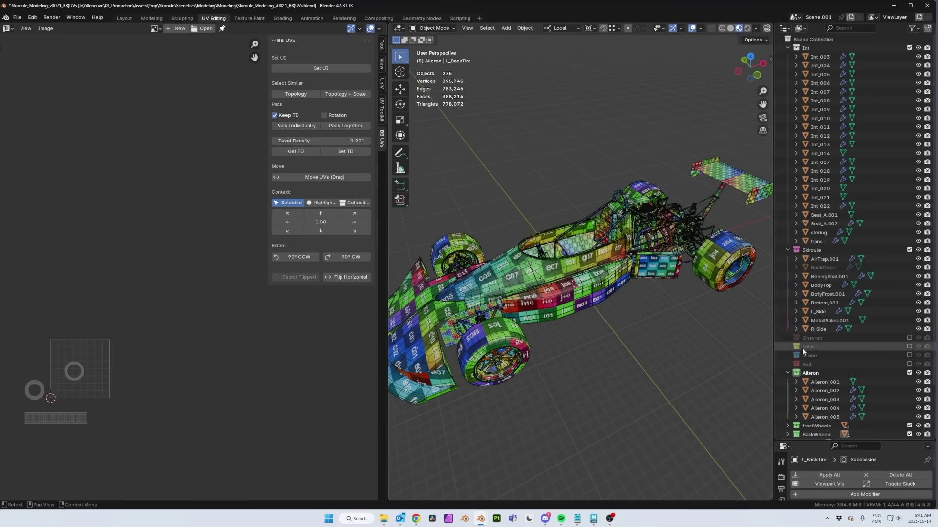
pyautogui.click(824, 382)
pyautogui.keyDown('shift'); pyautogui.click(821, 416); pyautogui.keyUp('shift')
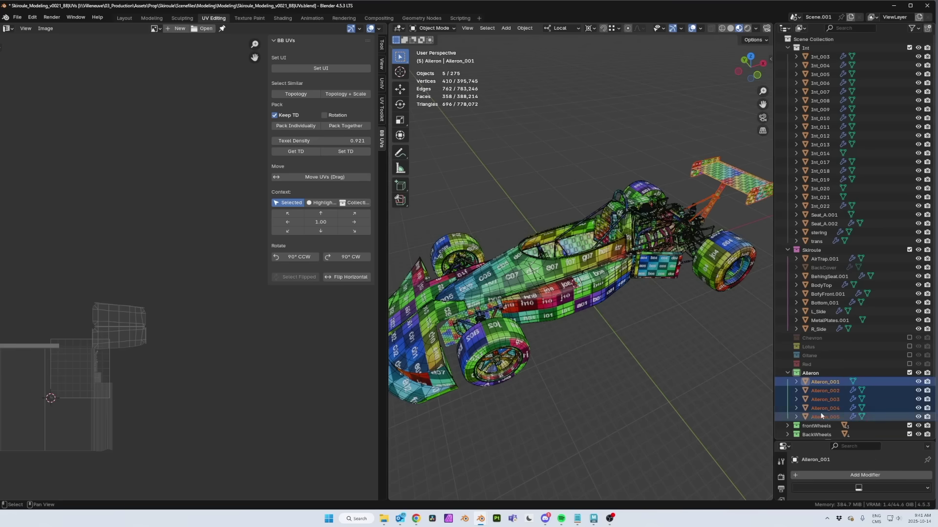
pyautogui.click(350, 152)
# Select all interior parts from Int_003 to trans and set their texel density to 0.921
pyautogui.click(820, 57)
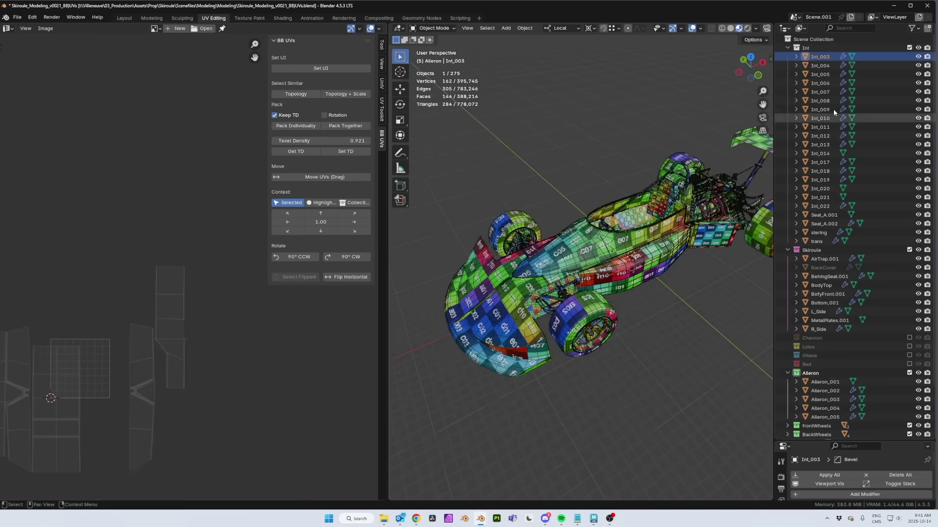
pyautogui.keyDown('shift'); pyautogui.click(812, 242); pyautogui.keyUp('shift')
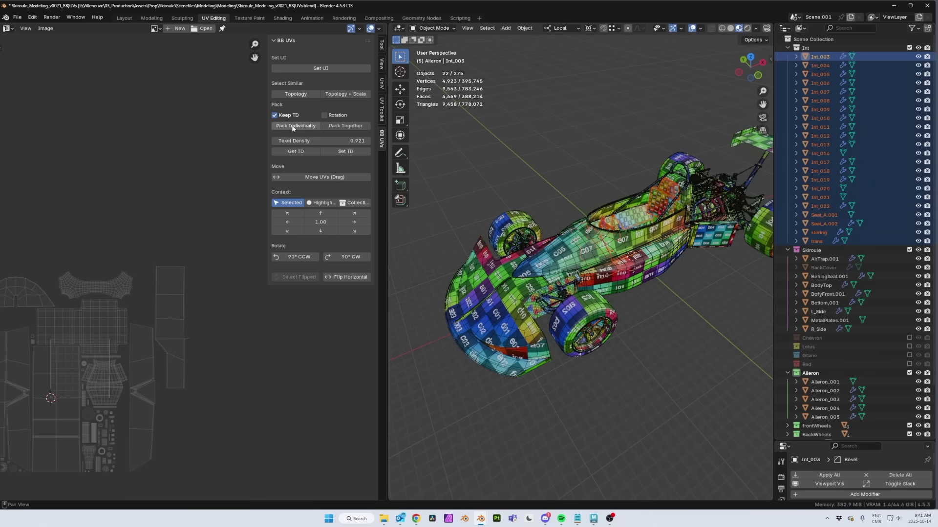
pyautogui.click(345, 152)
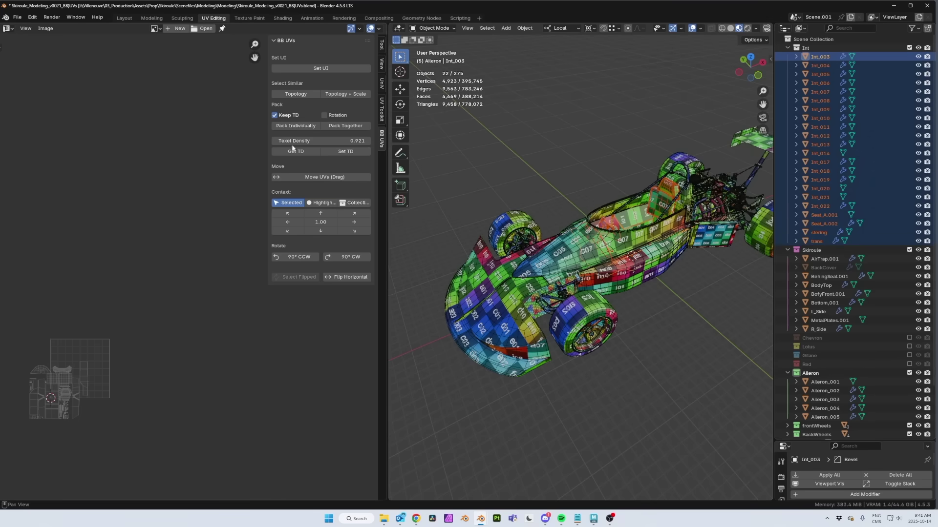
# In Edit Mode, inspect the interior parts' UV islands and pack them together with Keep TD enabled
pyautogui.press('Tab')
pyautogui.scroll(6, 181, 385)
pyautogui.scroll(4, 216, 481)
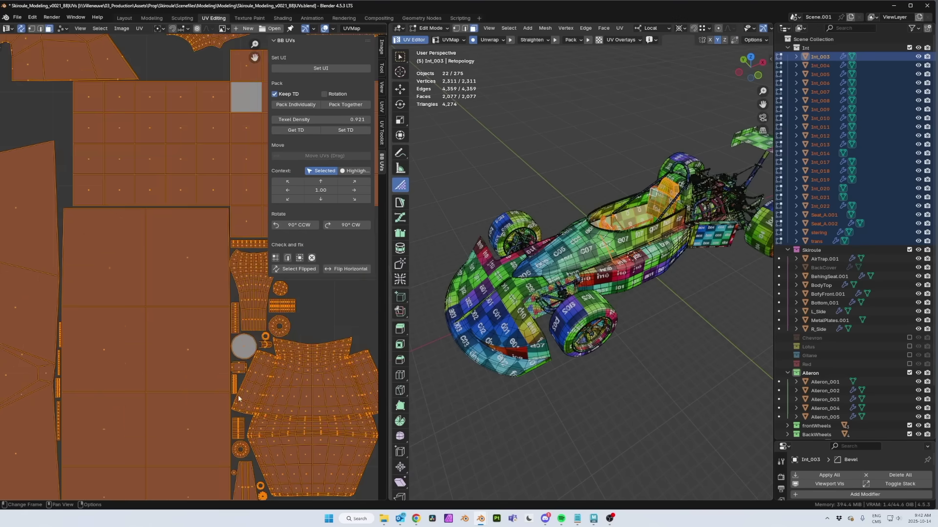
pyautogui.scroll(-5, 239, 372)
pyautogui.scroll(-1, 238, 366)
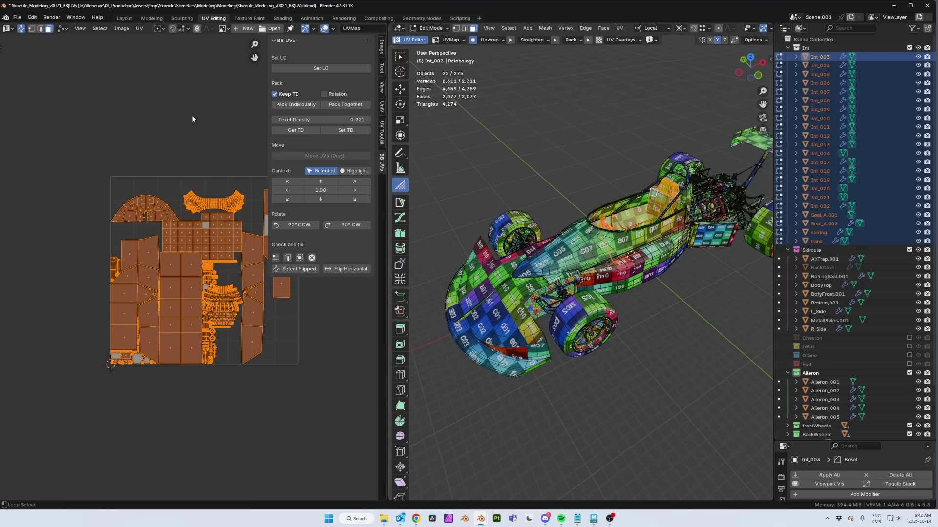
pyautogui.moveTo(186, 123); pyautogui.dragTo(130, 169, button='middle')
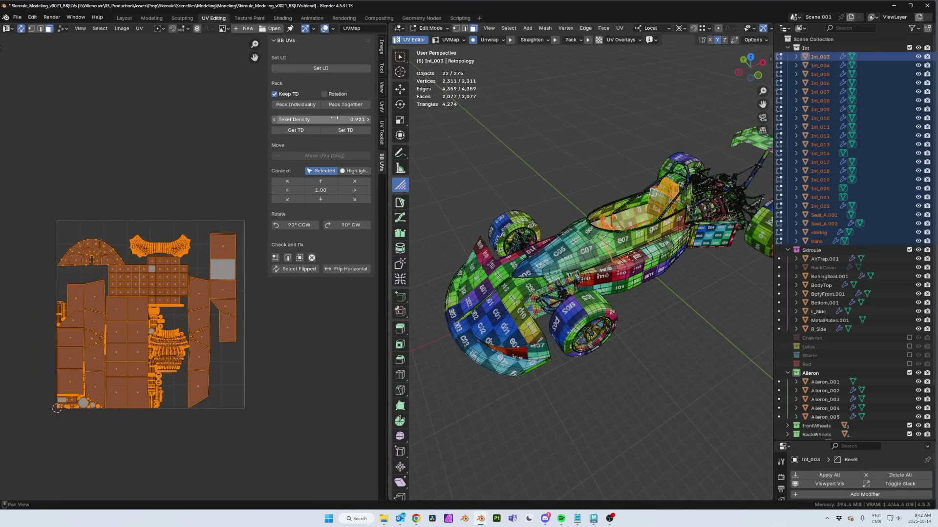
pyautogui.click(350, 107)
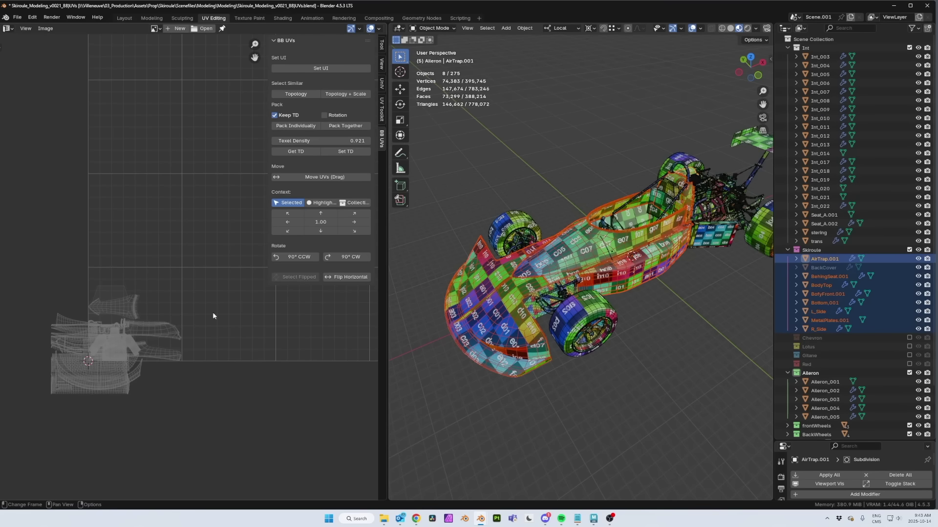
# Select only BofyFront.001 in Object Mode and pack its UVs individually with Keep TD enabled
pyautogui.click(482, 282)
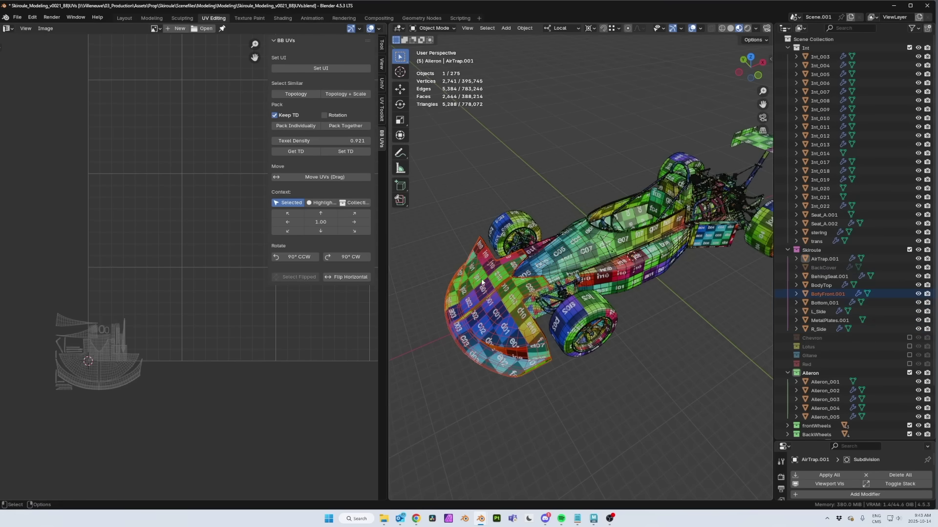
pyautogui.click(292, 126)
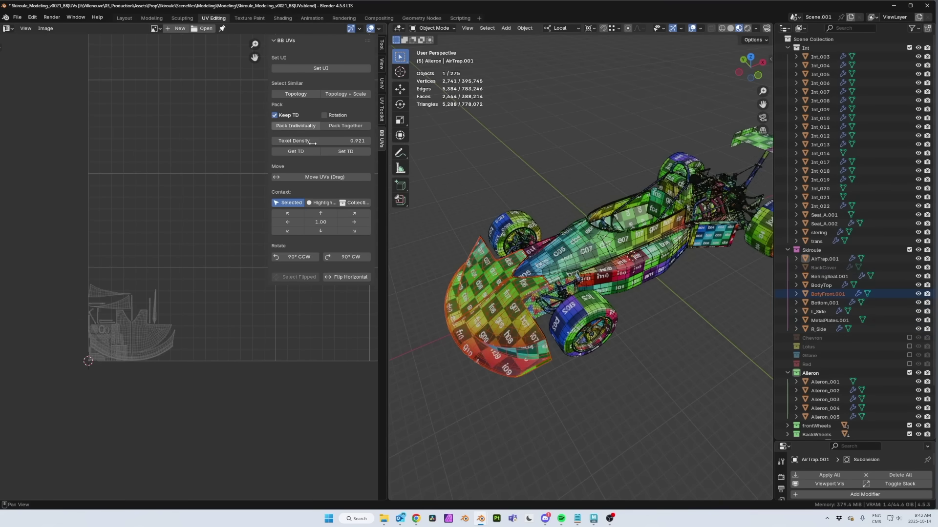
# Select the parts from AirTrap.001 to R_Side and move only AirTrap.001's UVs one tile right using the Highlighted context
pyautogui.click(608, 283)
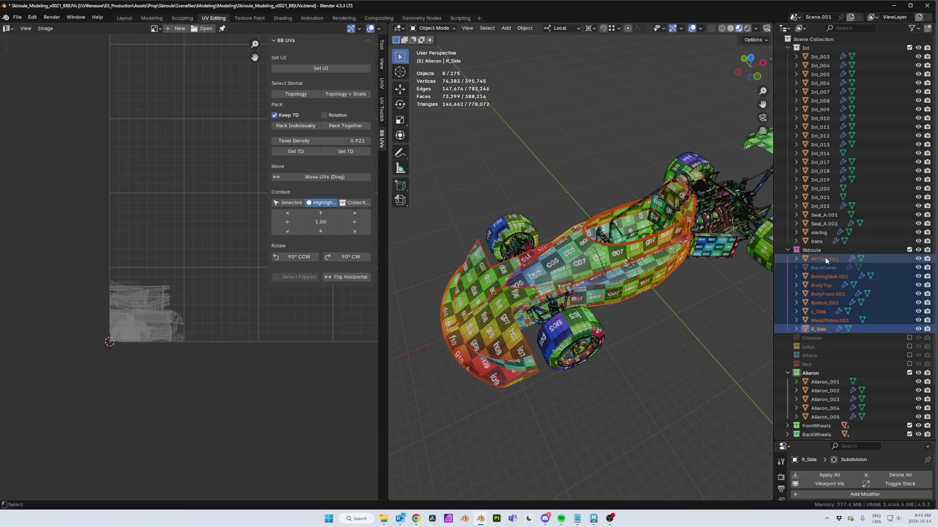
pyautogui.keyDown('ctrl'); pyautogui.click(823, 258); pyautogui.keyUp('ctrl')
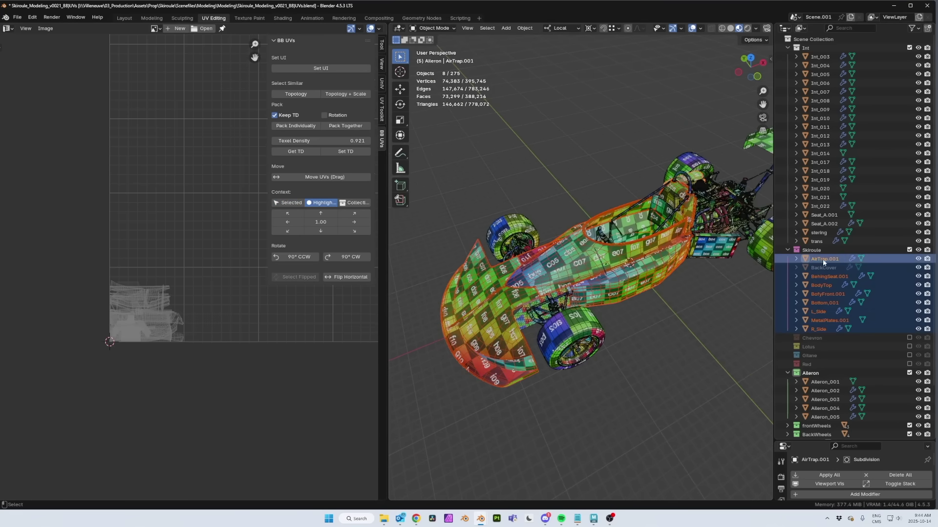
pyautogui.click(351, 223)
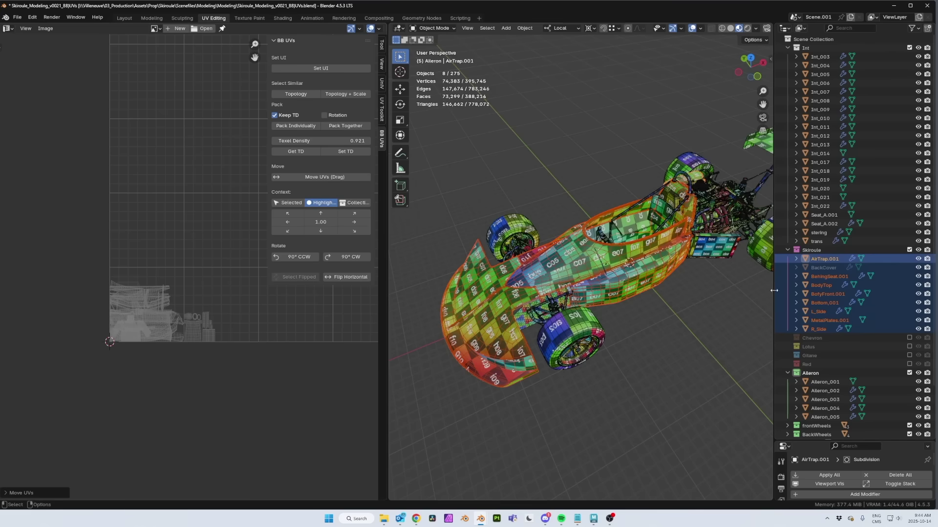
# Move BehingSeat.001's UVs one tile right and place them freely just above AirTrap.001's islands
pyautogui.keyDown('ctrl'); pyautogui.click(824, 276); pyautogui.keyUp('ctrl')
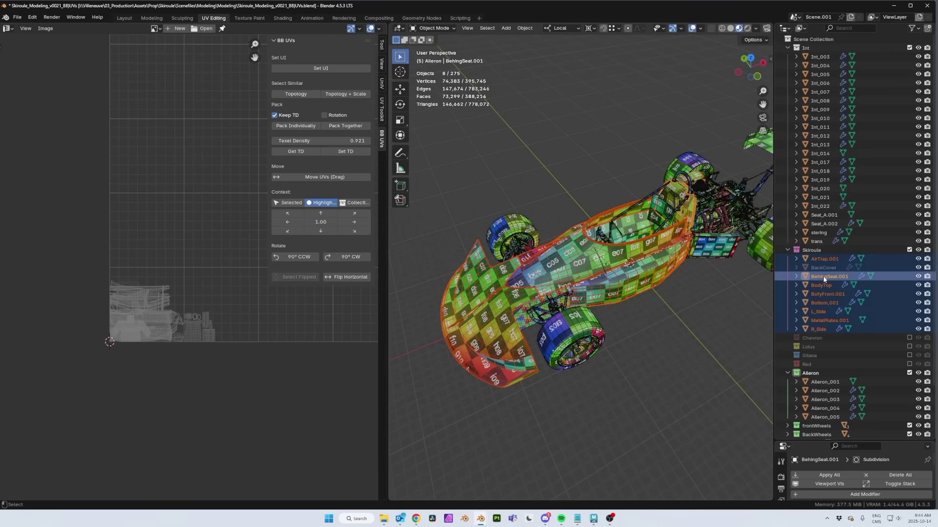
pyautogui.click(355, 222)
pyautogui.click(354, 222)
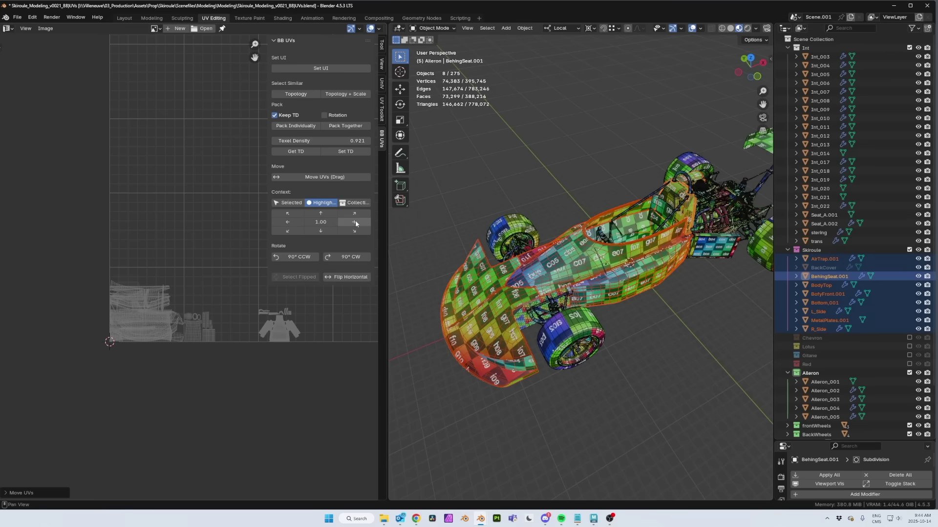
pyautogui.click(293, 223)
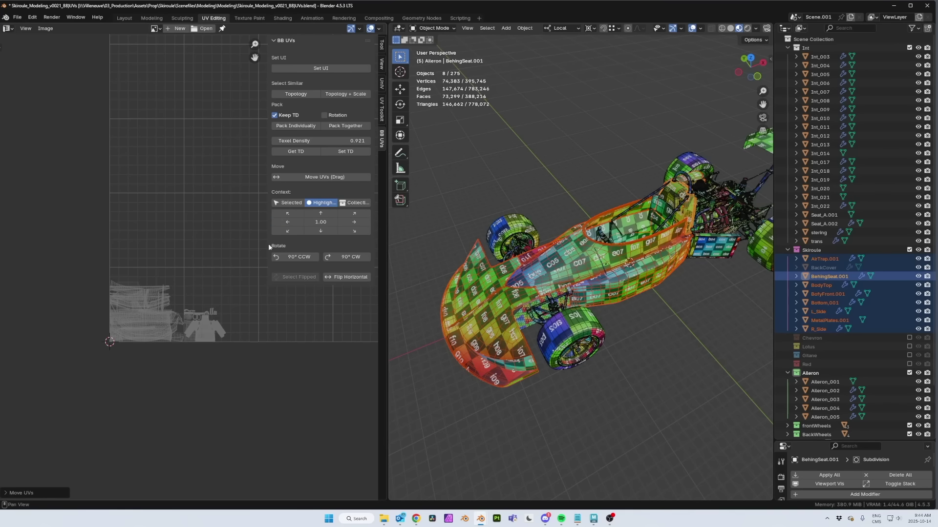
pyautogui.click(322, 177)
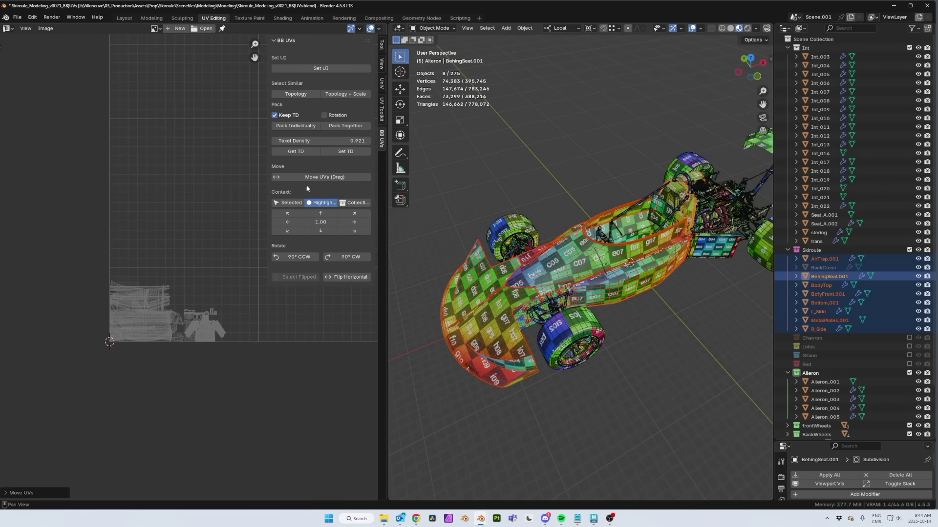
pyautogui.click(233, 230)
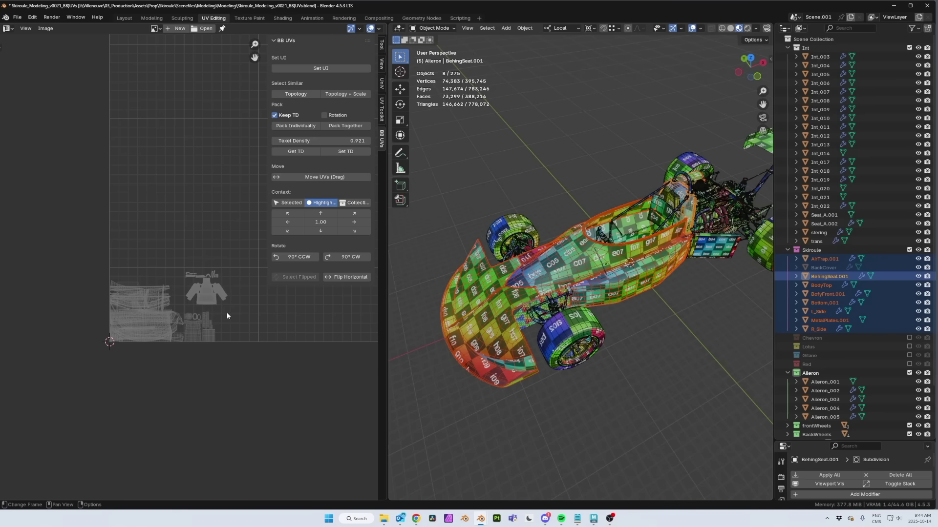
# Make BodyTop the active object and move its UVs two tiles right
pyautogui.keyDown('ctrl'); pyautogui.click(821, 285); pyautogui.keyUp('ctrl')
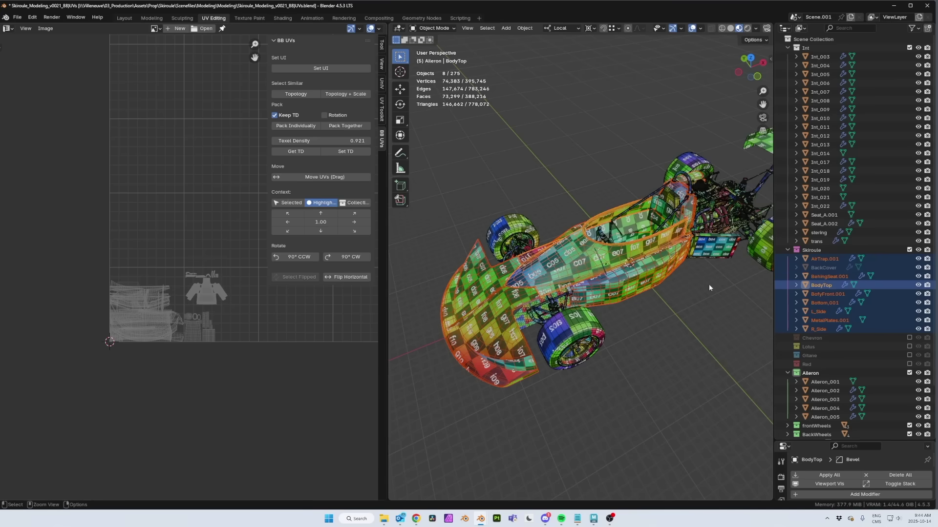
pyautogui.click(358, 220)
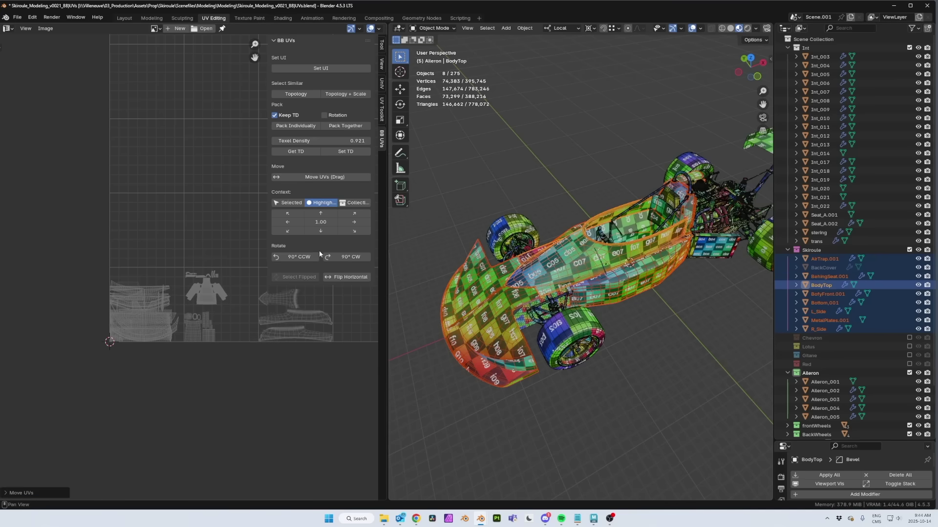
pyautogui.scroll(-1, 250, 324)
pyautogui.moveTo(249, 324); pyautogui.dragTo(167, 371, button='middle')
# Make BofyFront.001 the active object and place its UVs three tiles to the right
pyautogui.keyDown('ctrl'); pyautogui.click(802, 295); pyautogui.keyUp('ctrl')
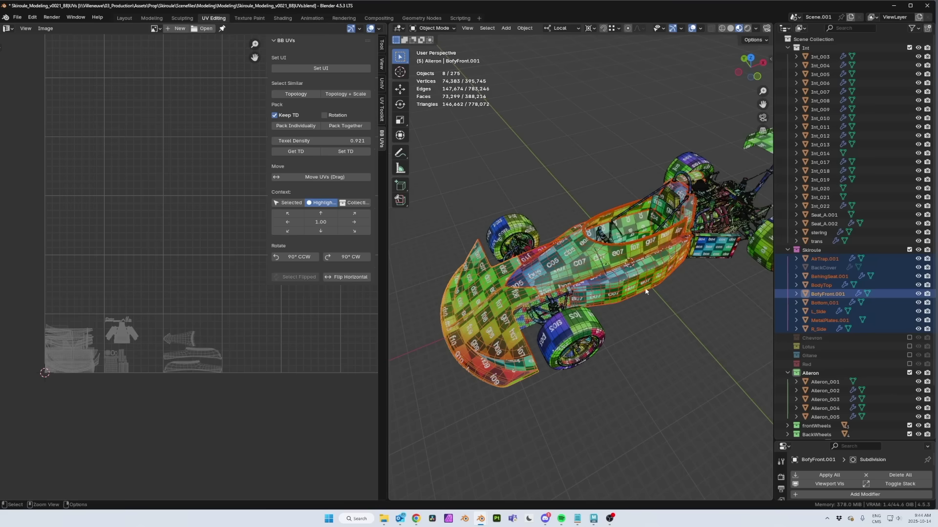
pyautogui.click(359, 222)
pyautogui.click(359, 222)
pyautogui.click(359, 223)
pyautogui.click(359, 222)
pyautogui.click(288, 223)
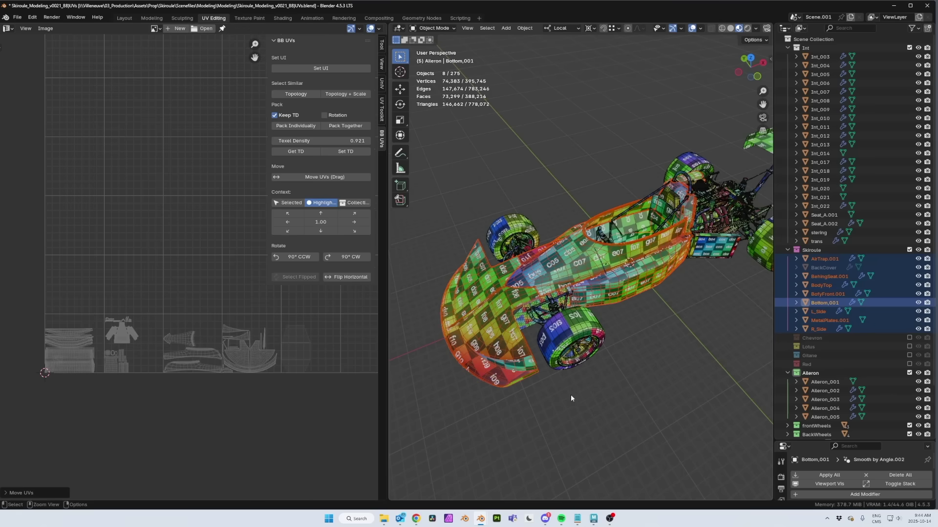
# Select only Bottom.001 and scale down all its UVs in Edit Mode
pyautogui.moveTo(581, 383); pyautogui.dragTo(605, 244, button='middle')
pyautogui.moveTo(588, 201); pyautogui.dragTo(289, 380, button='middle')
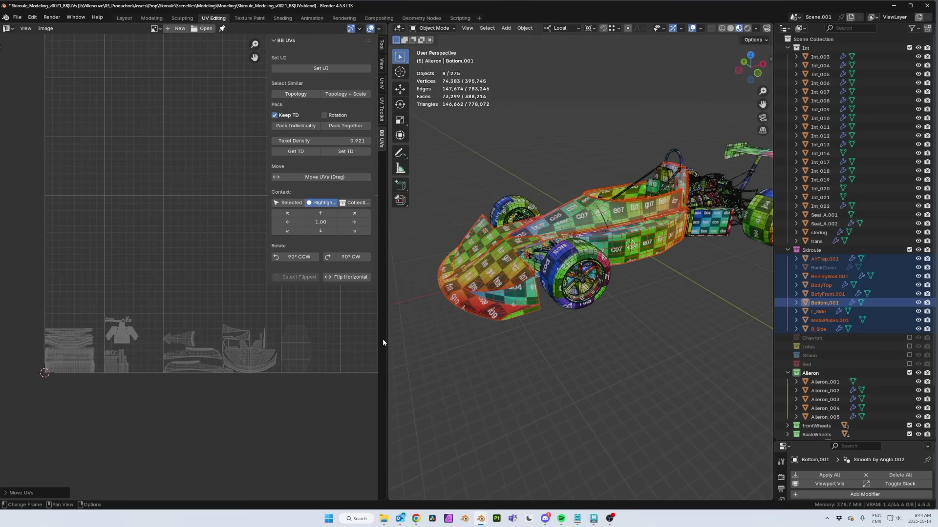
pyautogui.click(814, 306)
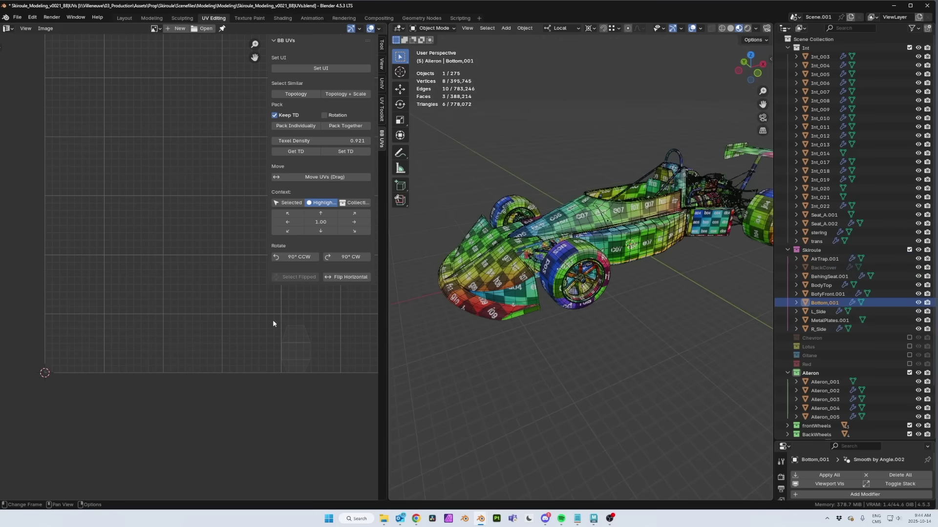
pyautogui.press('Tab')
pyautogui.moveTo(252, 401); pyautogui.dragTo(322, 315)
pyautogui.press('s')
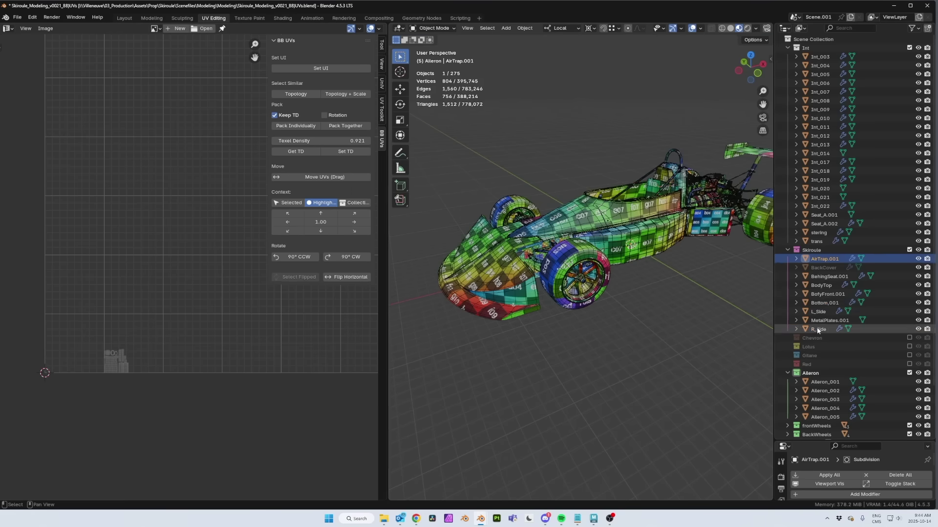
# Reselect the parts from AirTrap.001 to R_Side in Object Mode and make Bottom.001 the active object
pyautogui.keyDown('shift'); pyautogui.click(816, 327); pyautogui.keyUp('shift')
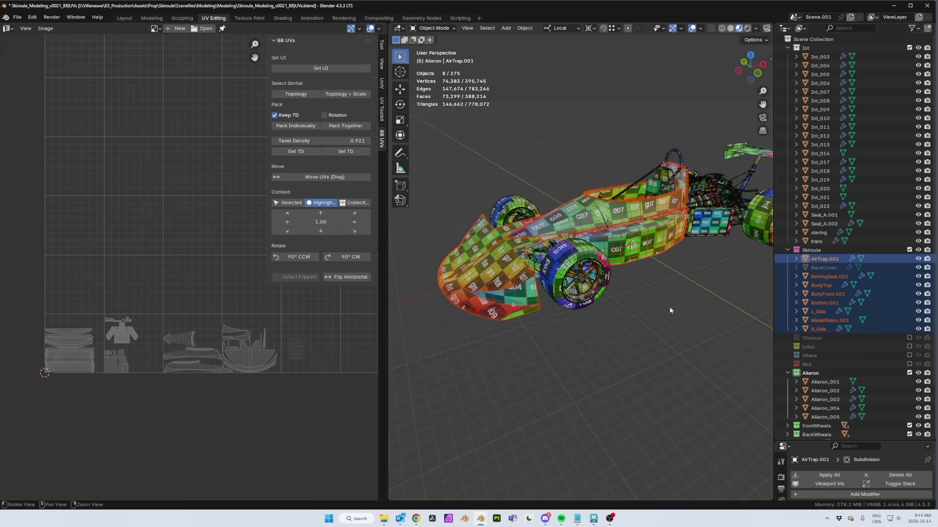
pyautogui.keyDown('ctrl'); pyautogui.click(815, 304); pyautogui.keyUp('ctrl')
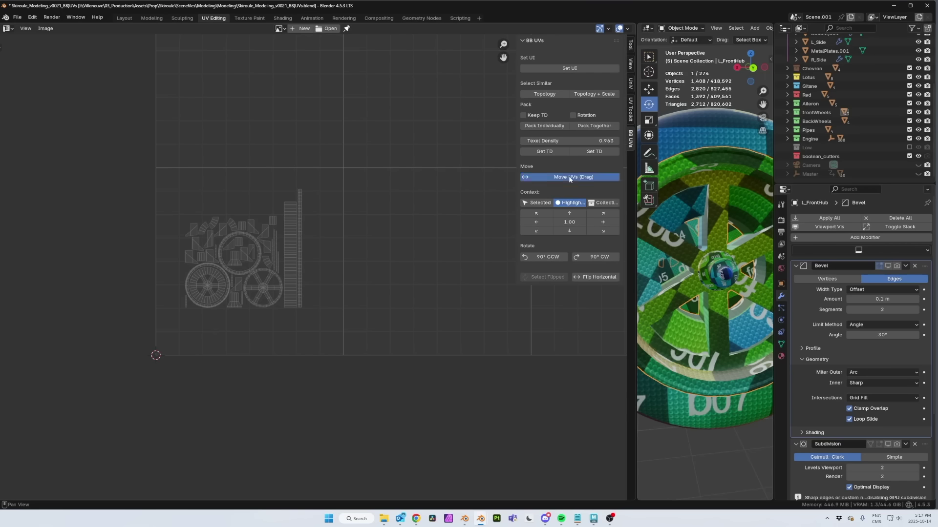
# Reposition L_FrontHub's UVs freely with the interactive Move UVs tool, at both close and distant zoom
pyautogui.click(569, 178)
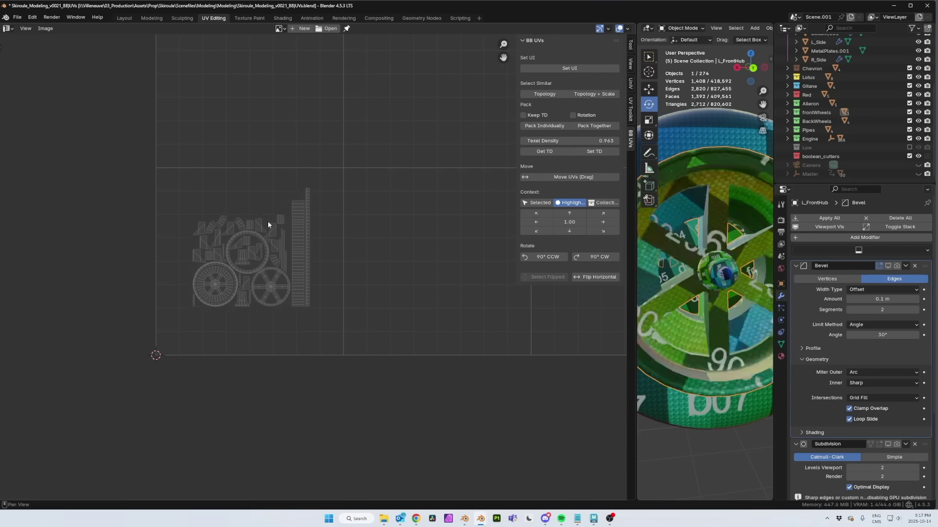
pyautogui.rightClick(271, 219)
pyautogui.scroll(-11, 292, 233)
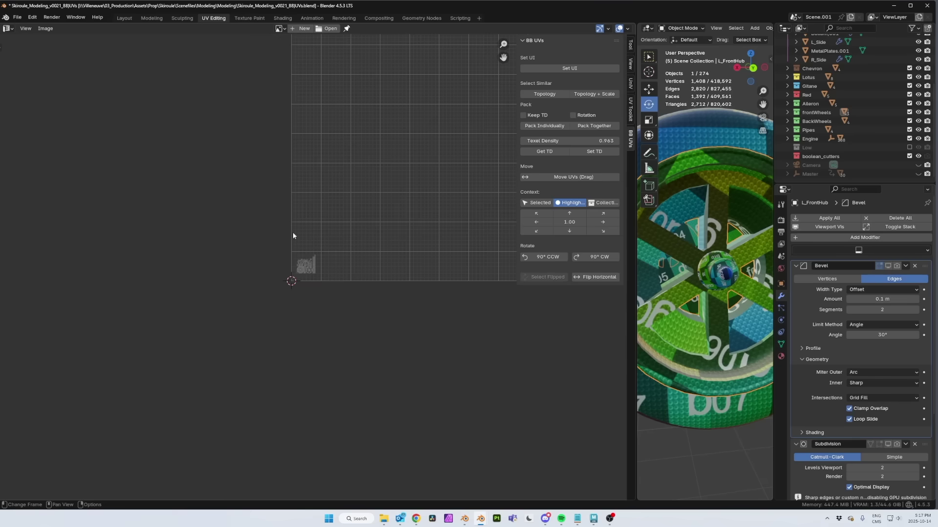
pyautogui.click(547, 177)
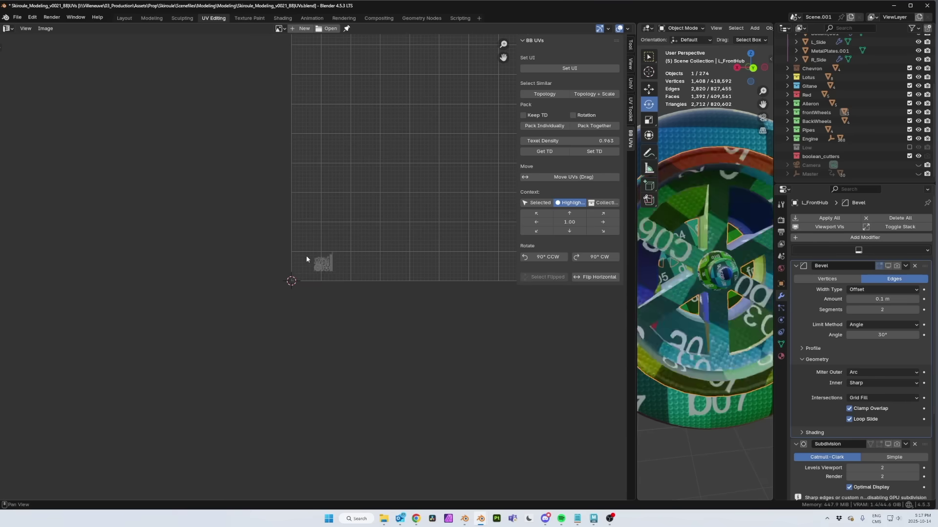
pyautogui.click(315, 265)
pyautogui.scroll(8, 316, 266)
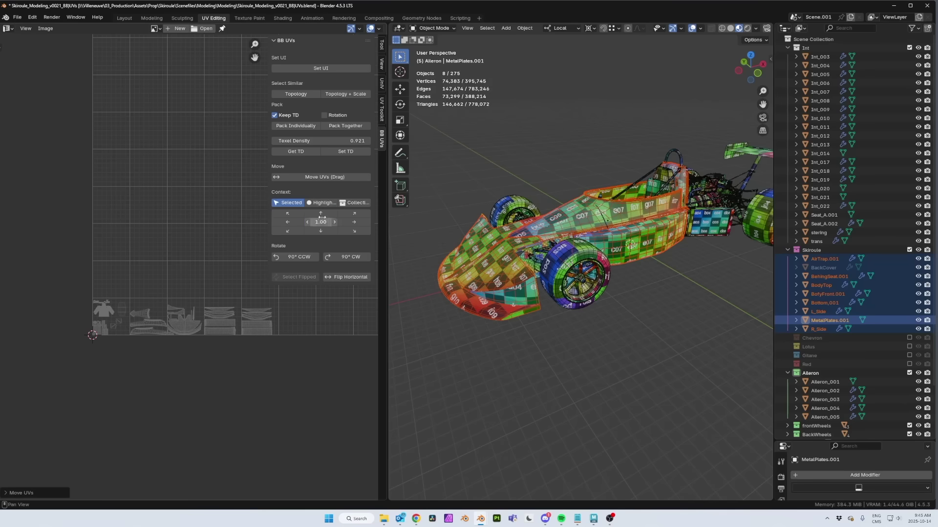
# Move the selected body parts' UVs two tiles up and select Aileron_001 through Aileron_005
pyautogui.click(321, 214)
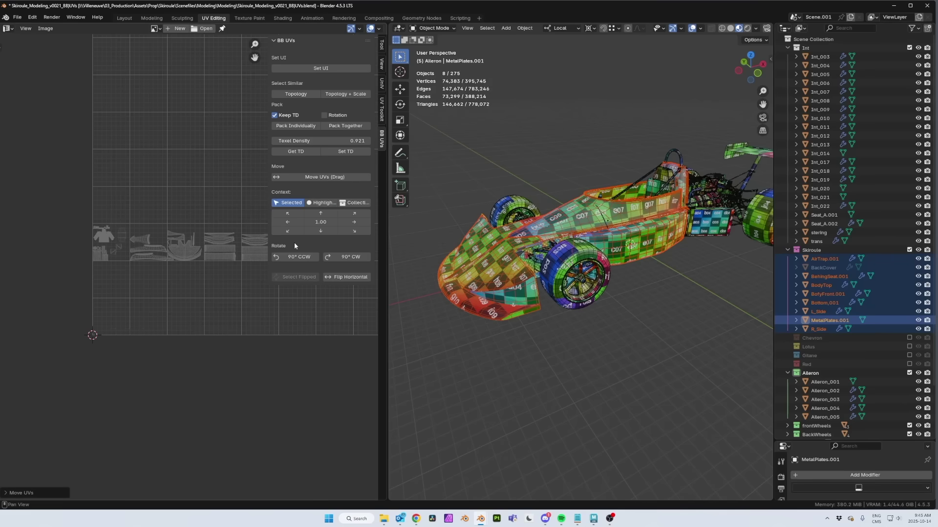
pyautogui.click(829, 382)
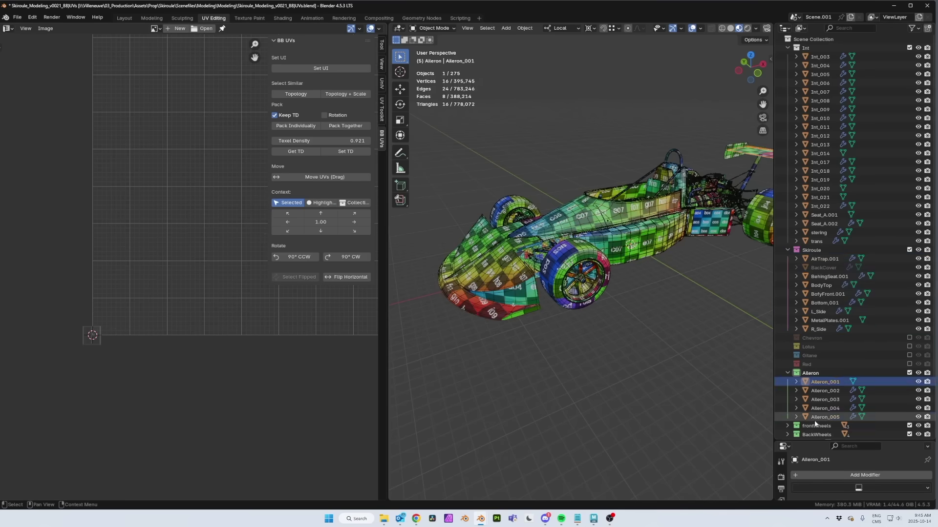
pyautogui.keyDown('ctrl'); pyautogui.click(821, 418); pyautogui.keyUp('ctrl')
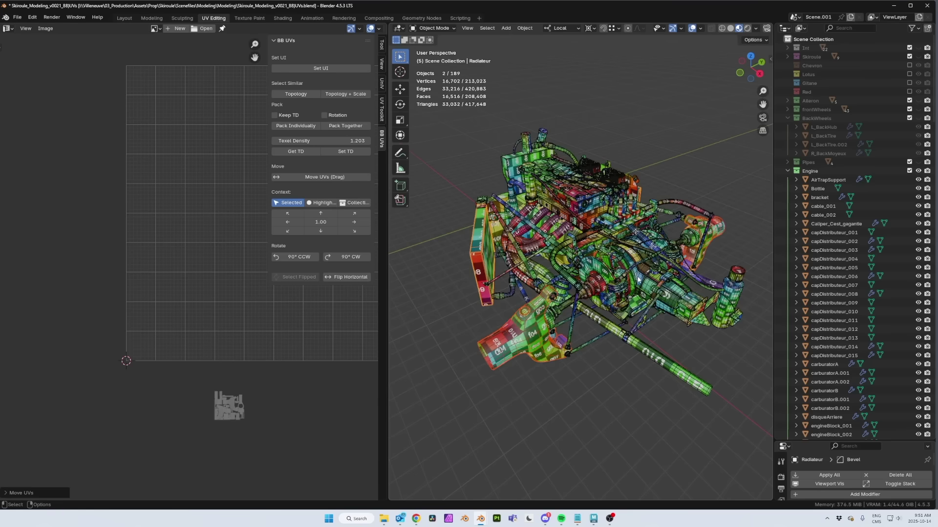
# Select transmission_005 in the engine assembly and get its texel density
pyautogui.click(637, 276)
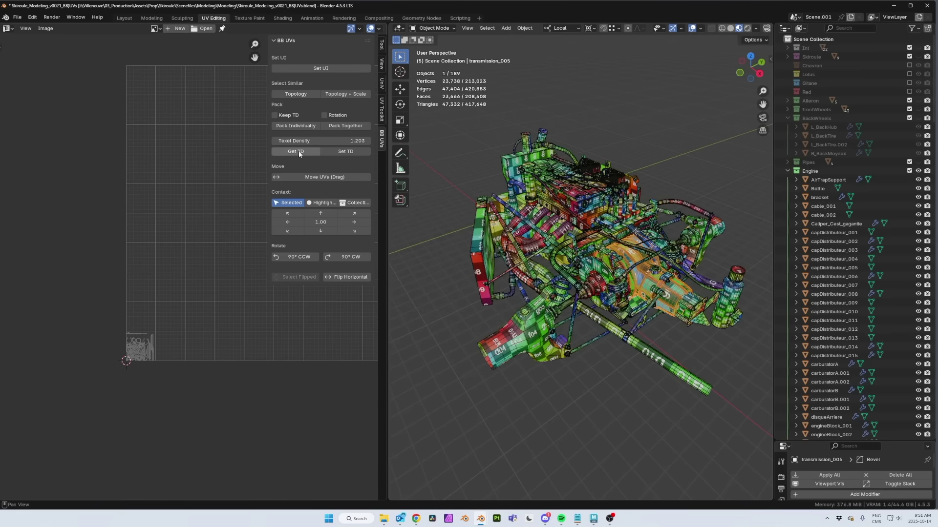
pyautogui.moveTo(489, 125); pyautogui.dragTo(509, 122, button='middle')
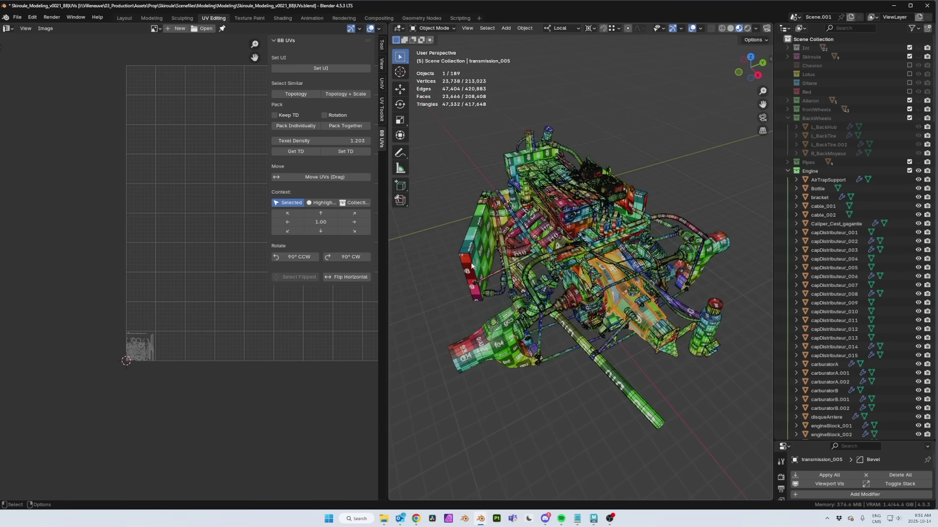
pyautogui.keyDown('alt'); pyautogui.moveTo(547, 282); pyautogui.dragTo(584, 274); pyautogui.keyUp('alt')
pyautogui.keyDown('alt'); pyautogui.scroll(-1, 470, 172); pyautogui.keyUp('alt')
pyautogui.scroll(-3, 470, 172)
# Select all the engine parts and examine their checker pattern and UV layout
pyautogui.moveTo(462, 162); pyautogui.dragTo(741, 366)
pyautogui.keyDown('alt'); pyautogui.moveTo(560, 167); pyautogui.dragTo(512, 174); pyautogui.keyUp('alt')
pyautogui.keyDown('alt'); pyautogui.moveTo(514, 172); pyautogui.dragTo(556, 172, button='right'); pyautogui.keyUp('alt')
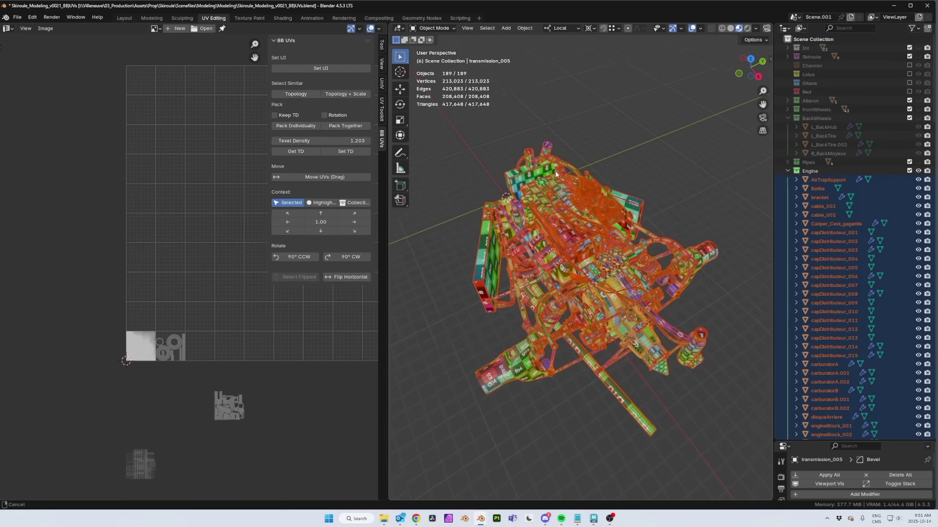
pyautogui.moveTo(555, 173); pyautogui.dragTo(542, 161, button='middle')
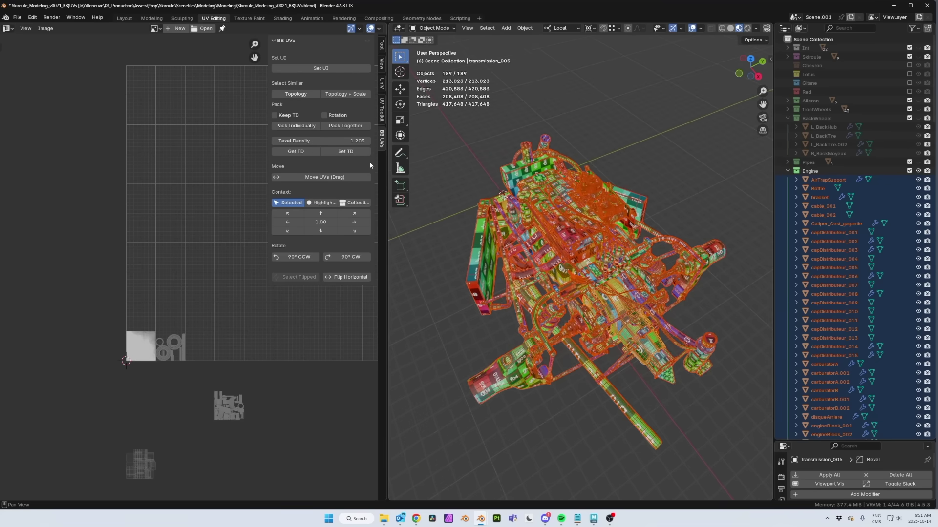
pyautogui.click(638, 165)
pyautogui.keyDown('shift'); pyautogui.moveTo(586, 204); pyautogui.dragTo(650, 239, button='middle'); pyautogui.keyUp('shift')
pyautogui.scroll(10, 570, 223)
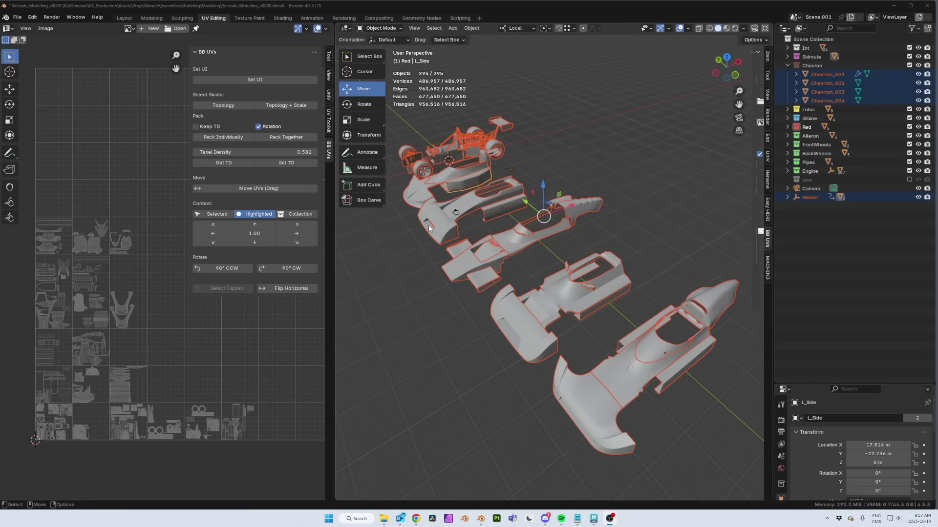
# Exclude the Skiroule, Chevron, Lotus, Gitane and Red collections from the view layer
pyautogui.click(909, 56)
pyautogui.click(909, 65)
pyautogui.click(909, 74)
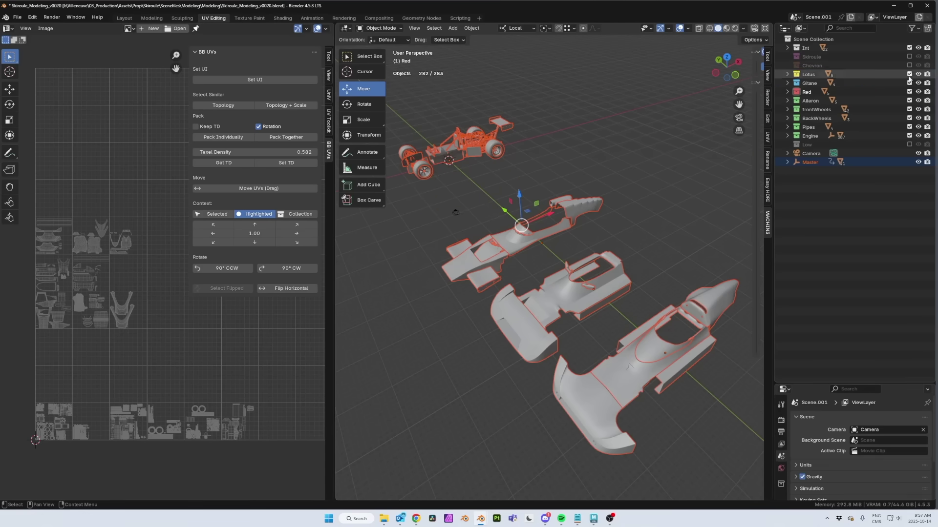
pyautogui.click(909, 83)
pyautogui.click(909, 91)
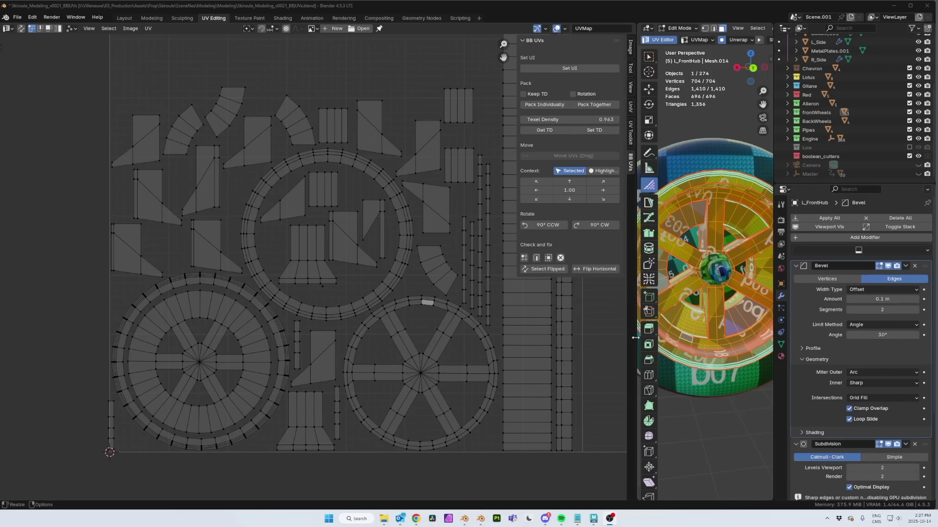
# Move L_FrontHub's UV faces that cross the UDIM boundary inside the tile and recheck for crossing faces
pyautogui.click(525, 260)
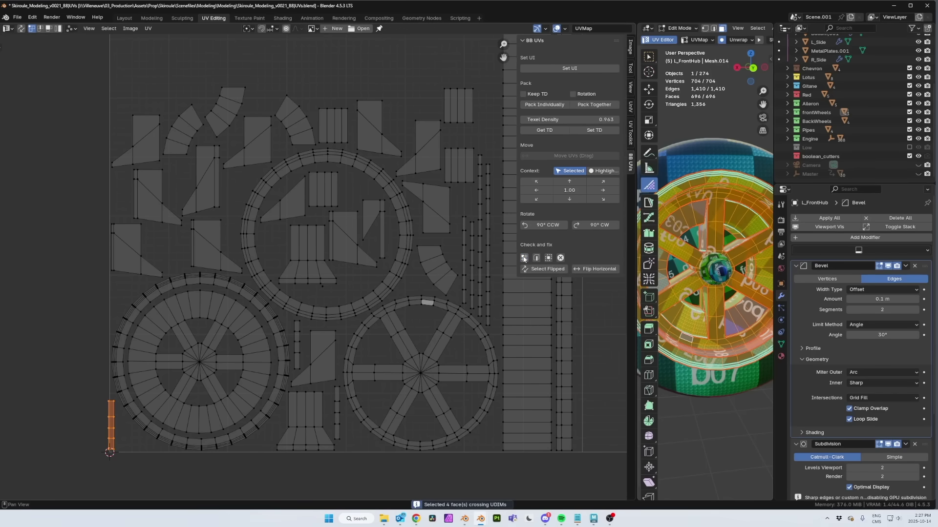
pyautogui.scroll(3, 80, 437)
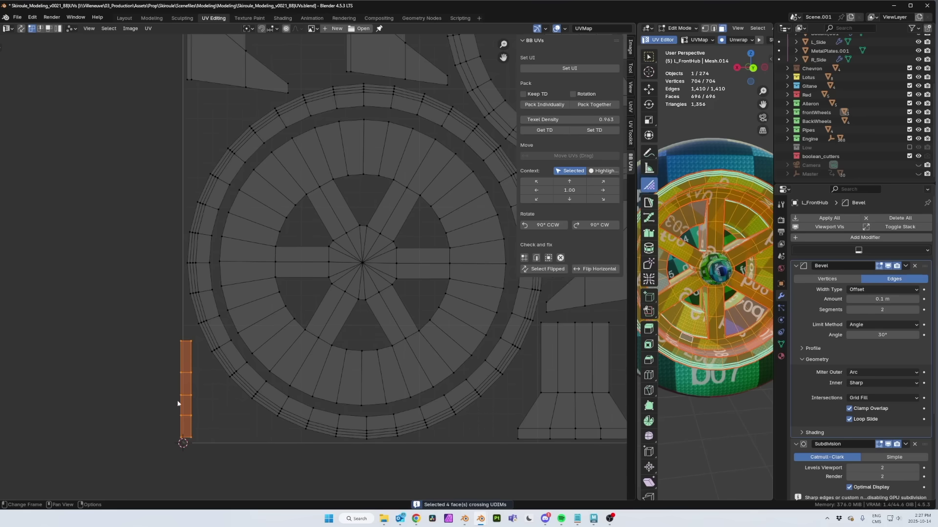
pyautogui.press('g')
pyautogui.moveTo(193, 378); pyautogui.dragTo(197, 378)
pyautogui.scroll(-3, 293, 364)
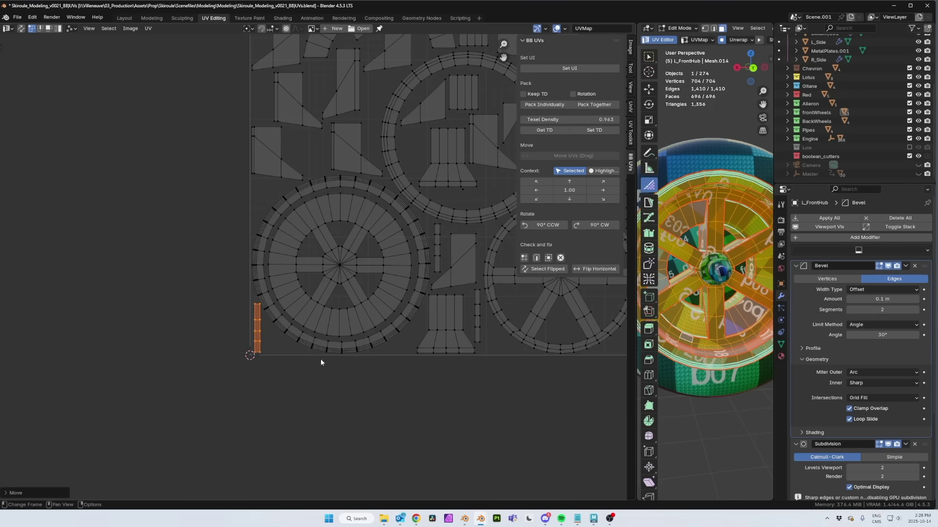
pyautogui.click(524, 257)
pyautogui.moveTo(213, 247); pyautogui.dragTo(91, 334, button='middle')
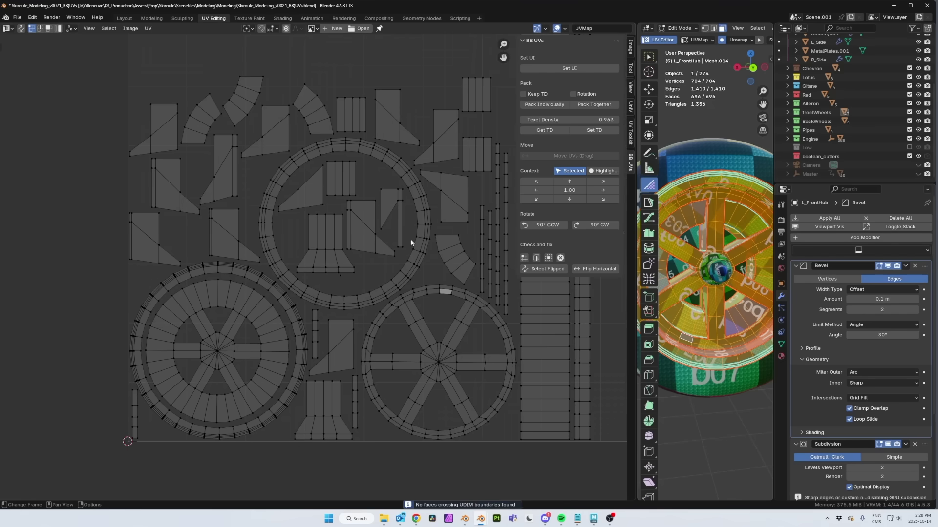
# Select the internal boundary edges of L_FrontHub's UVs and move one edge on a spoke to open a gap
pyautogui.click(539, 259)
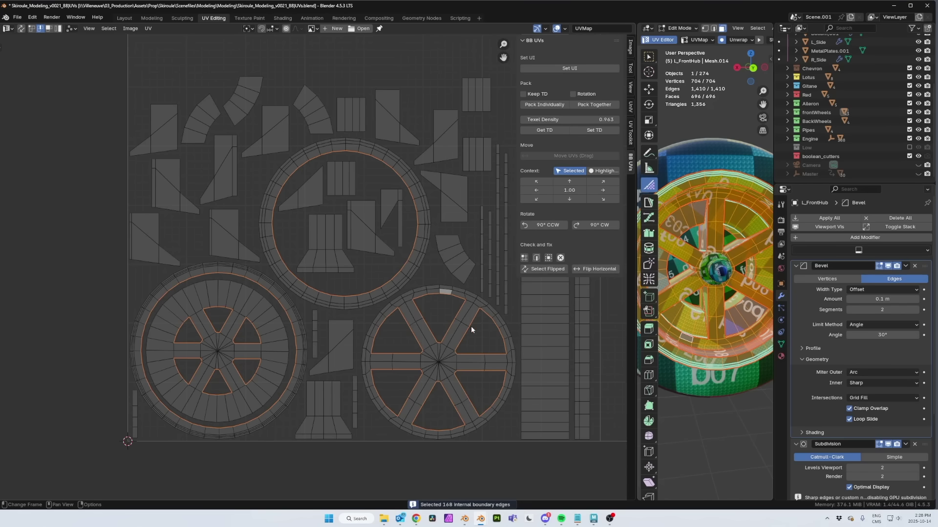
pyautogui.scroll(5, 476, 309)
pyautogui.click(511, 353)
pyautogui.press('g')
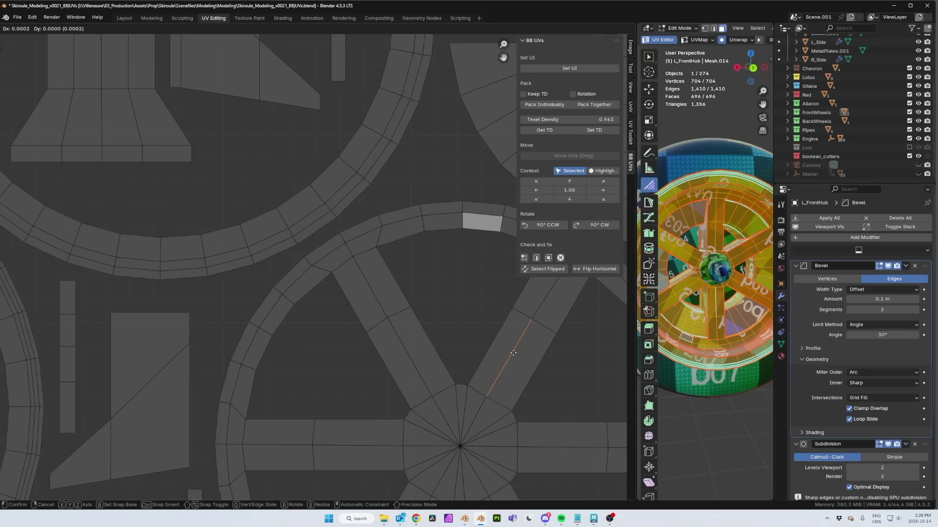
pyautogui.click(535, 368)
pyautogui.scroll(-8, 564, 365)
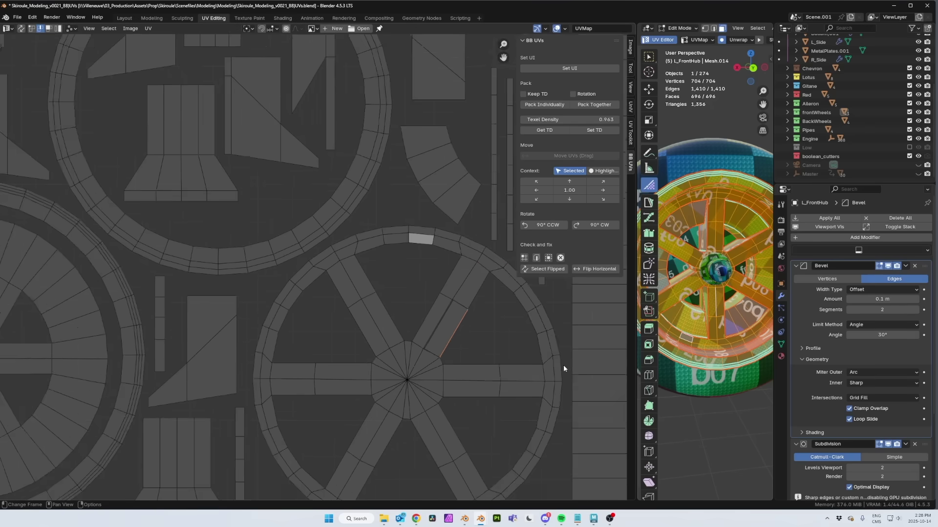
pyautogui.moveTo(417, 309); pyautogui.dragTo(450, 347, button='middle')
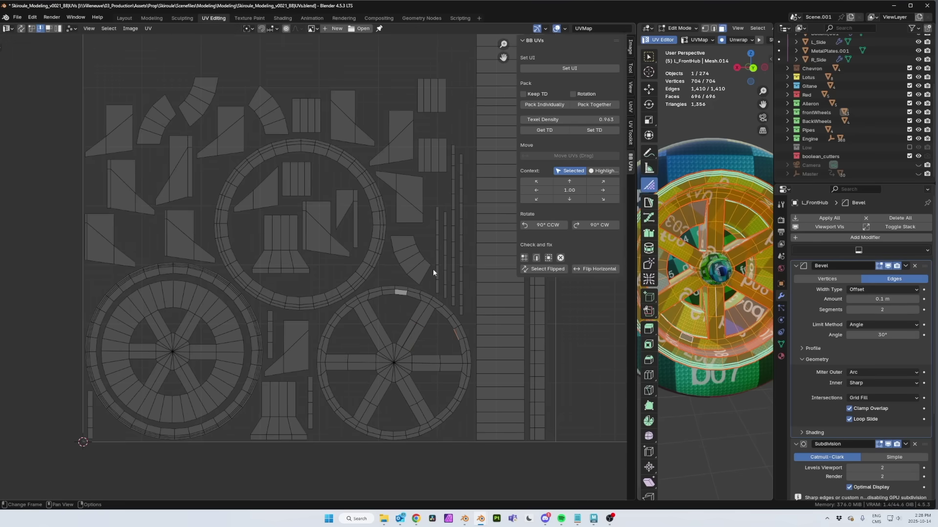
# Recheck L_FrontHub's UVs for internal boundary edges and select the edges around the opened gap in the spoke
pyautogui.click(536, 258)
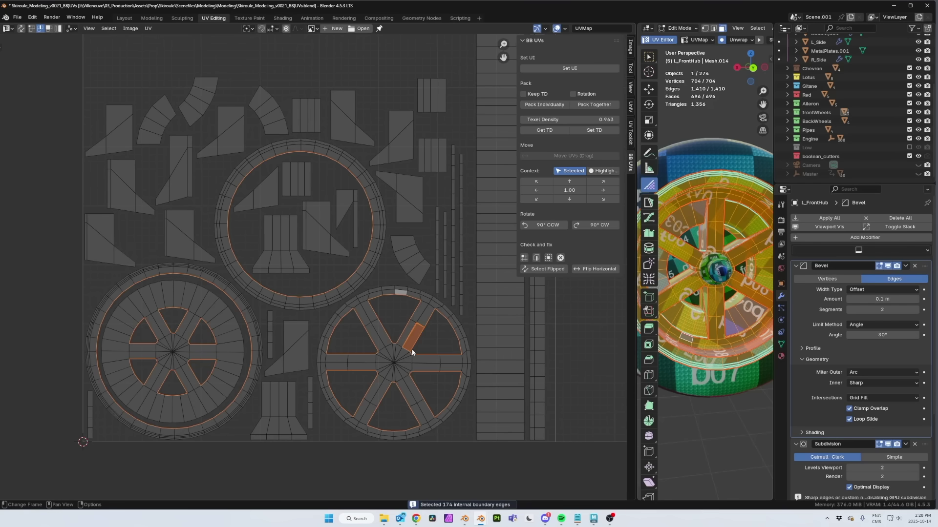
pyautogui.scroll(5, 412, 351)
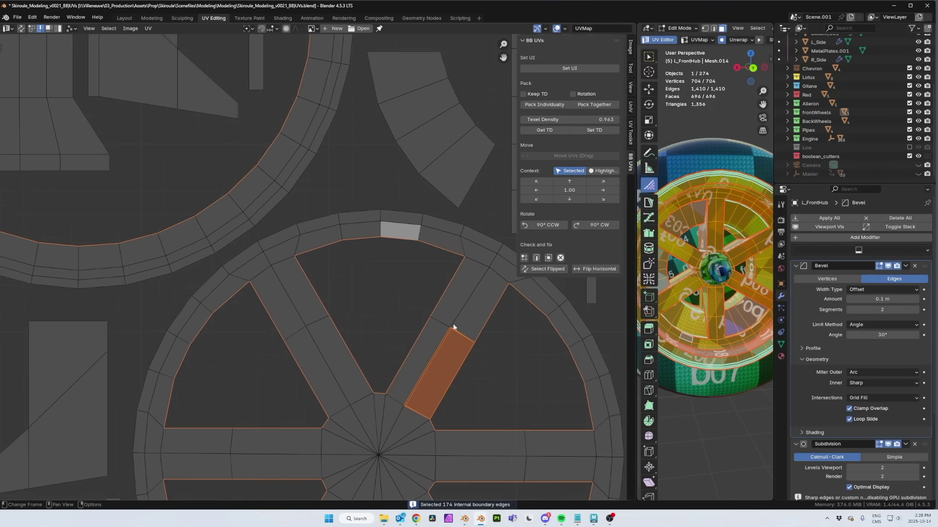
pyautogui.click(462, 317)
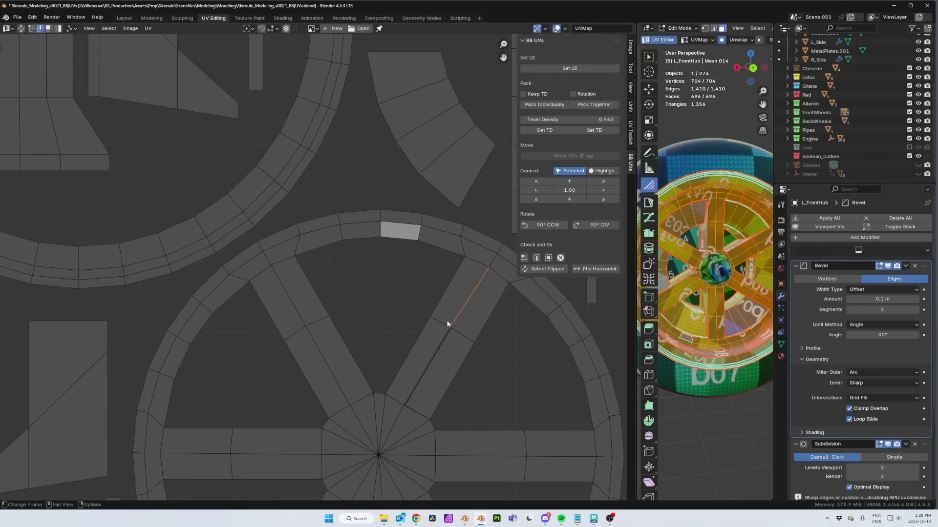
pyautogui.keyDown('shift'); pyautogui.click(440, 320); pyautogui.keyUp('shift')
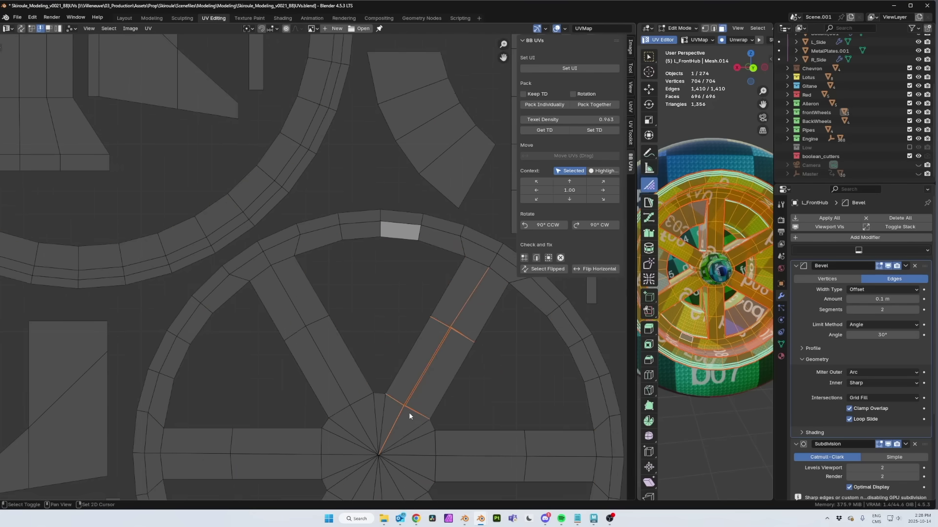
# Check L_FrontHub's UVs for overlapping faces and for faces with zero area
pyautogui.press('Home')
pyautogui.click(548, 258)
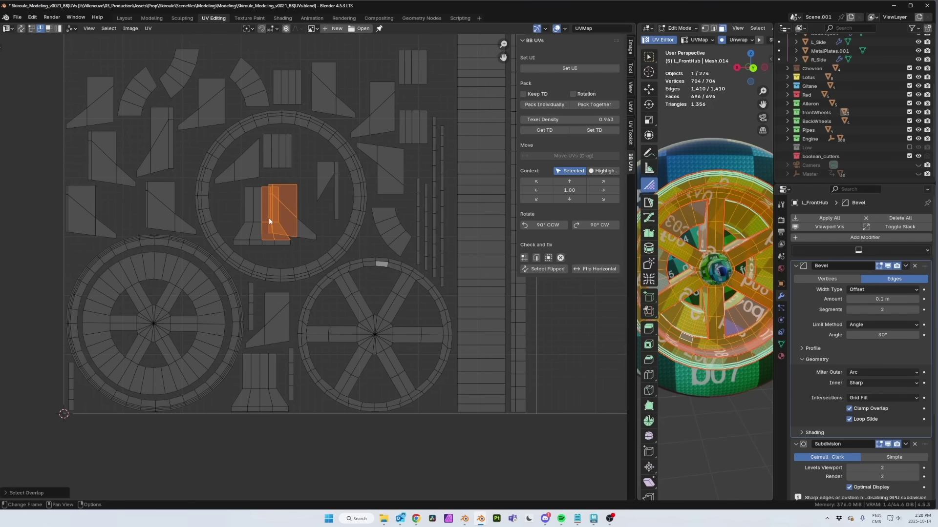
pyautogui.click(560, 257)
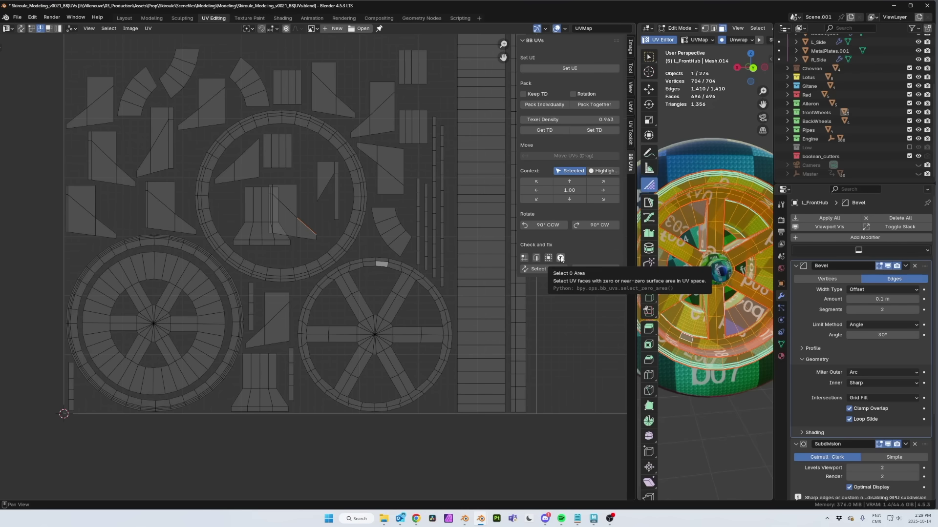
pyautogui.click(560, 258)
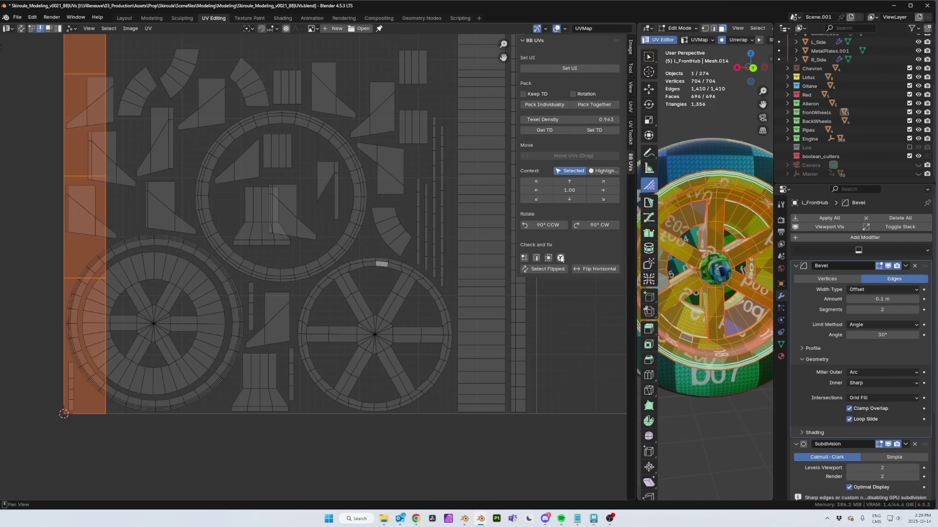
# Select all of L_FrontHub's UV islands and average their scale
pyautogui.press('Home')
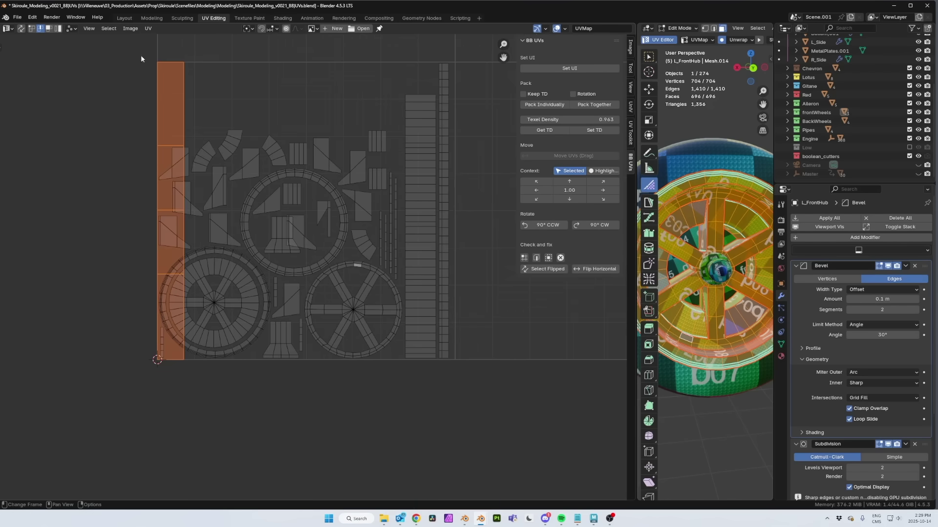
pyautogui.moveTo(125, 41); pyautogui.dragTo(465, 395)
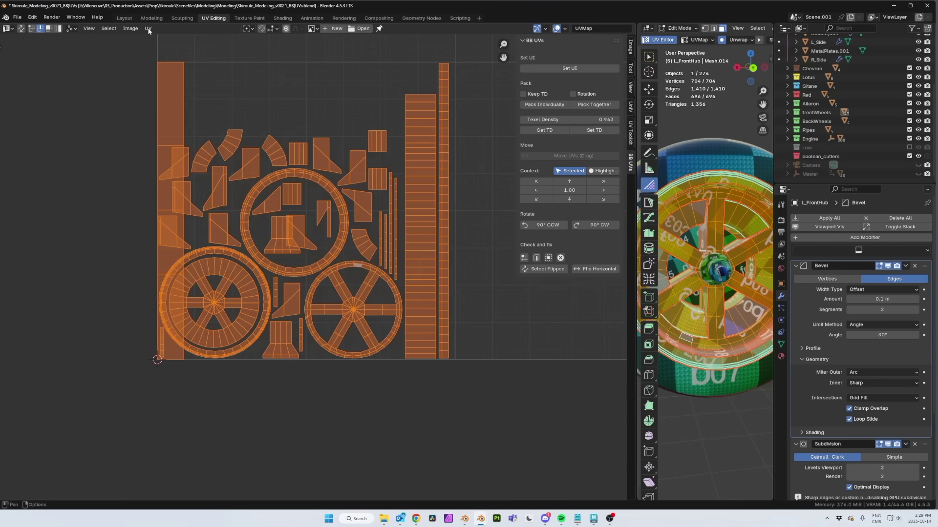
pyautogui.click(146, 29)
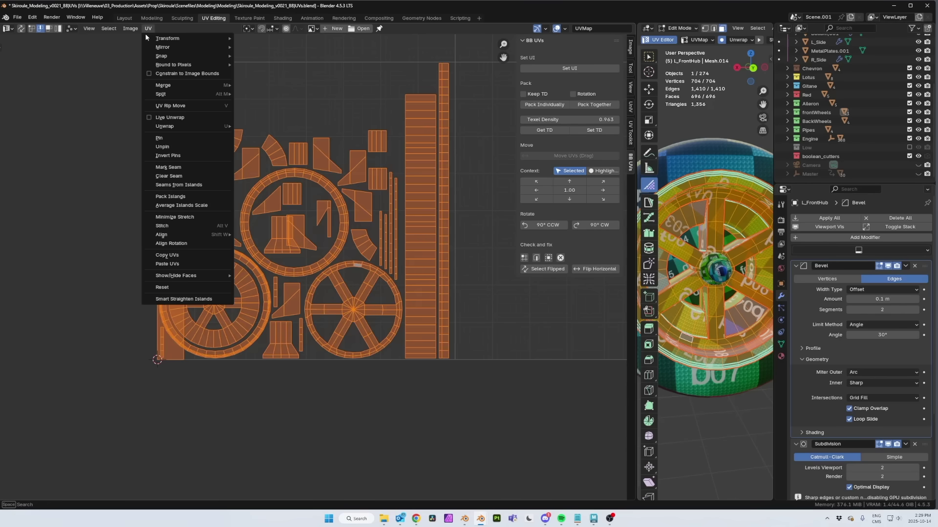
pyautogui.click(171, 205)
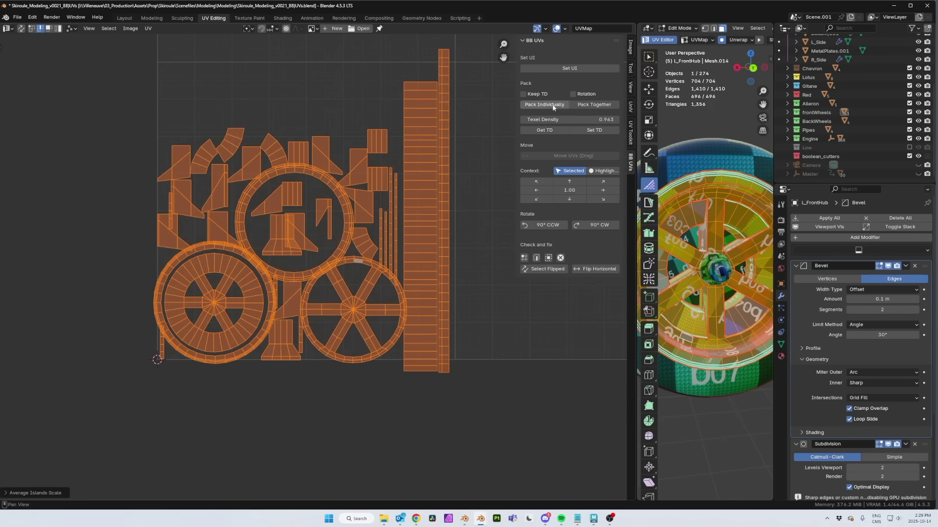
# Pack the hub's islands individually with Keep TD on, and pack them together with Keep TD off
pyautogui.click(523, 94)
pyautogui.click(540, 105)
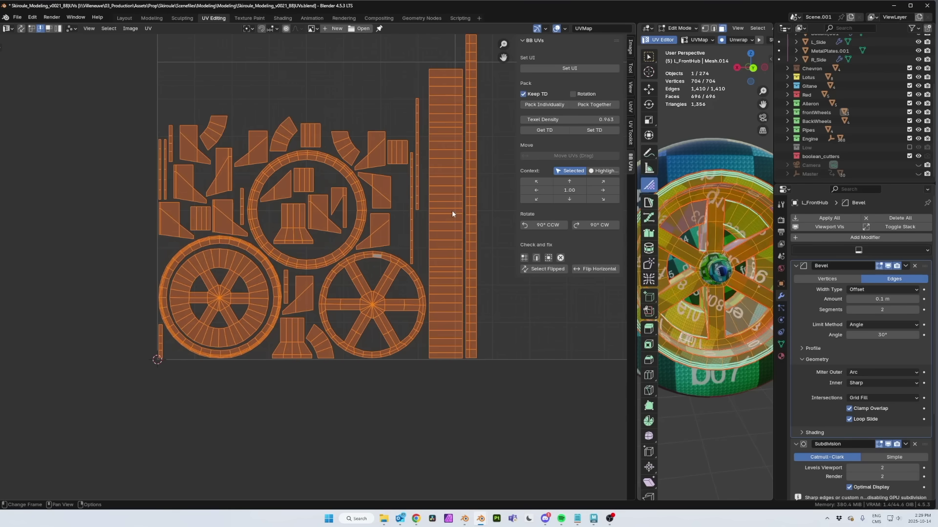
pyautogui.scroll(-1, 453, 167)
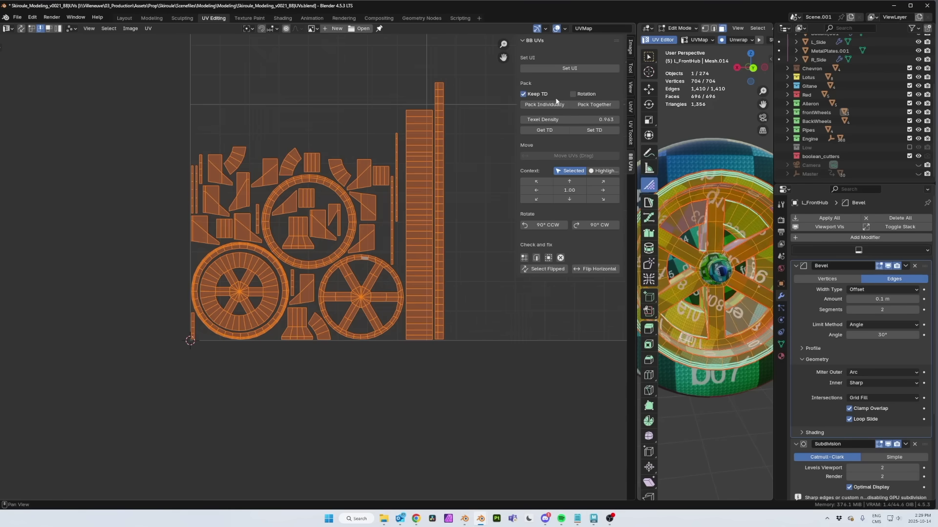
pyautogui.click(523, 93)
pyautogui.click(596, 107)
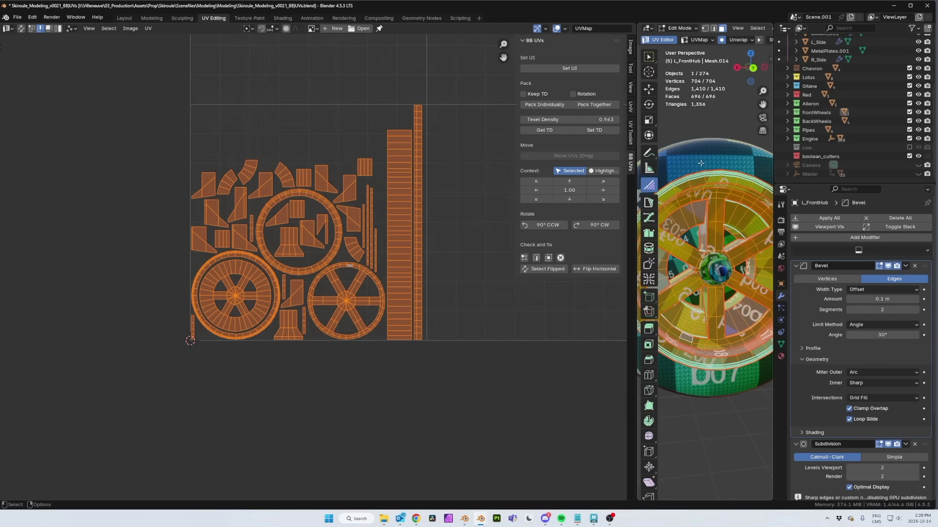
# Select L_FrontHub in Object Mode and set its texel density to 0.963
pyautogui.press('Tab')
pyautogui.click(709, 178)
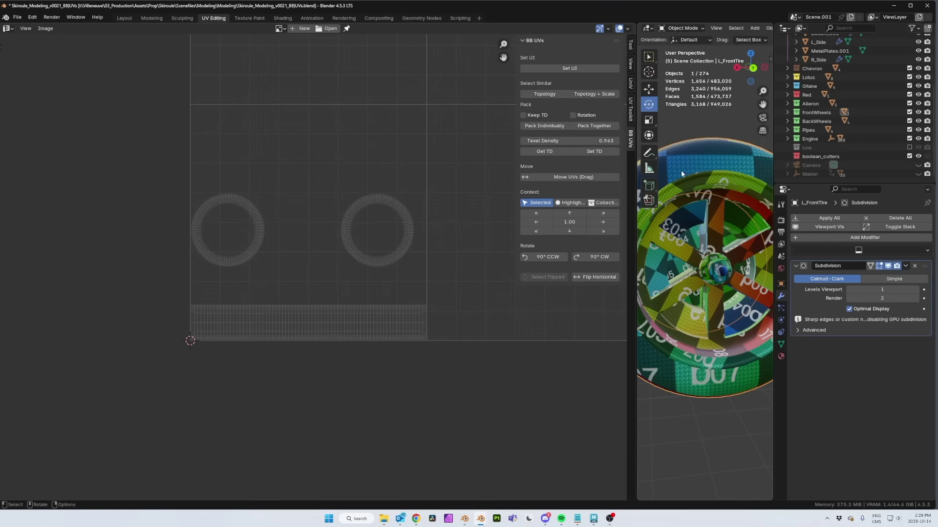
pyautogui.click(701, 177)
pyautogui.click(595, 151)
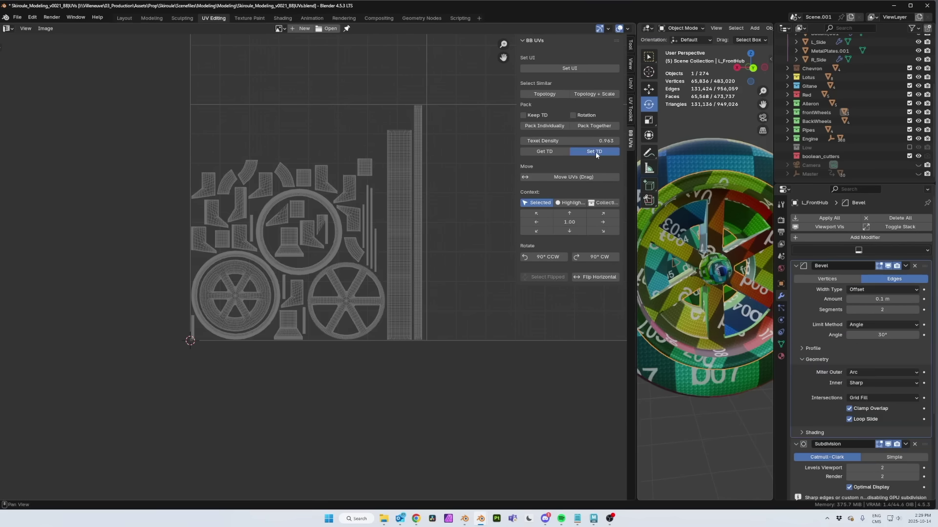
# Select the flipped UV faces of L_FrontHub and shift the six-spoke wheel island towards the long strips
pyautogui.click(542, 269)
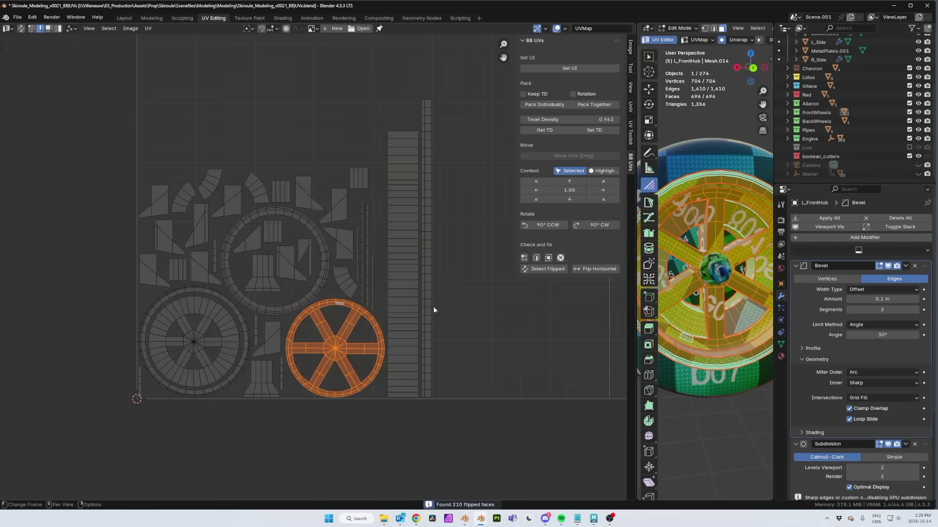
pyautogui.scroll(1, 707, 245)
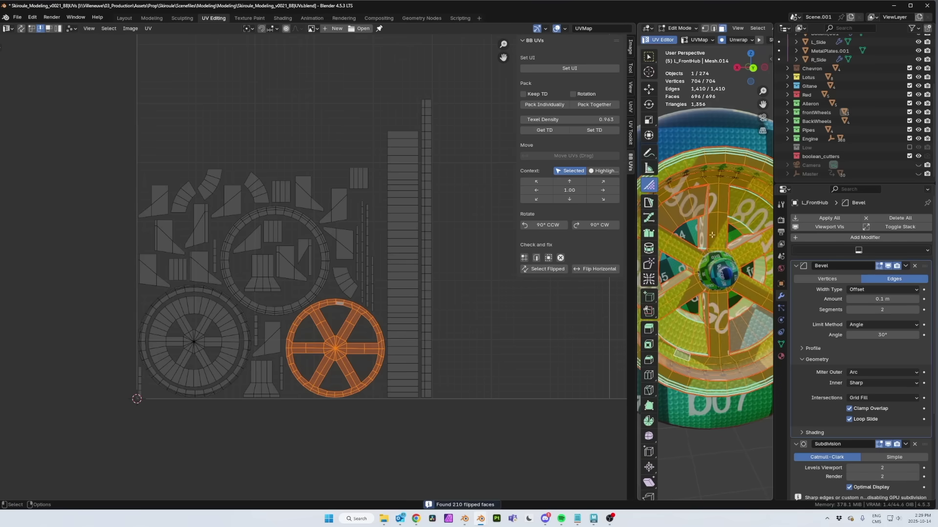
pyautogui.moveTo(334, 356)
pyautogui.mouseDown()
pyautogui.moveTo(322, 343)
pyautogui.moveTo(345, 331)
pyautogui.moveTo(344, 338)
pyautogui.moveTo(324, 339)
pyautogui.moveTo(360, 348)
pyautogui.moveTo(350, 347)
pyautogui.mouseUp()
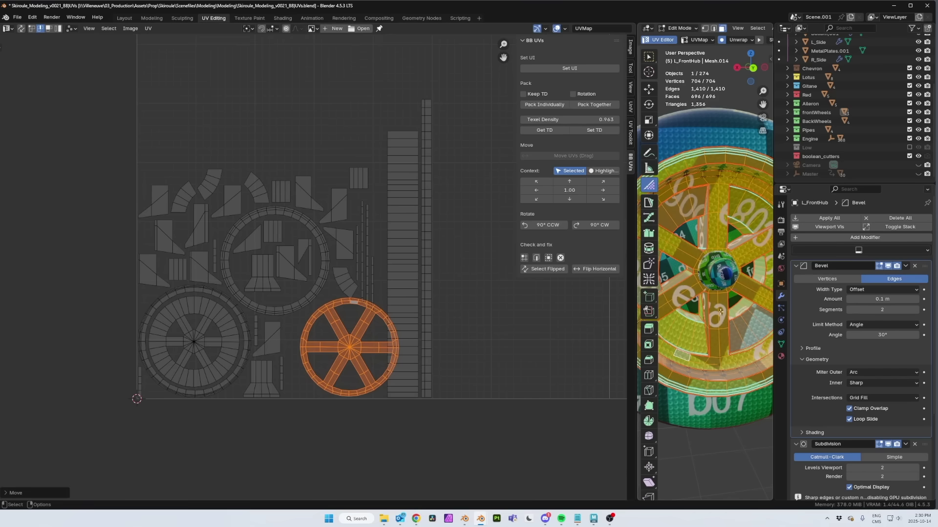
# Flip the six-spoke wheel island horizontally and move it back clear of the long strips
pyautogui.click(602, 272)
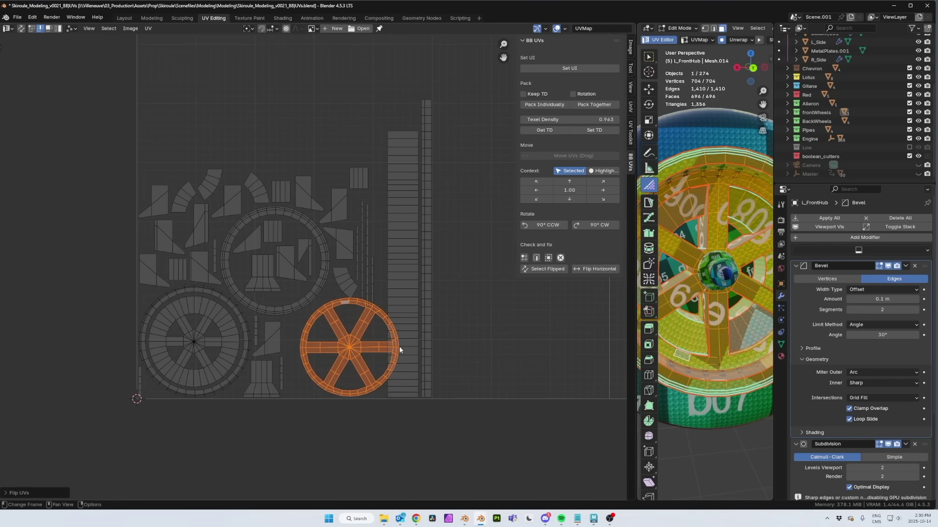
pyautogui.press('g')
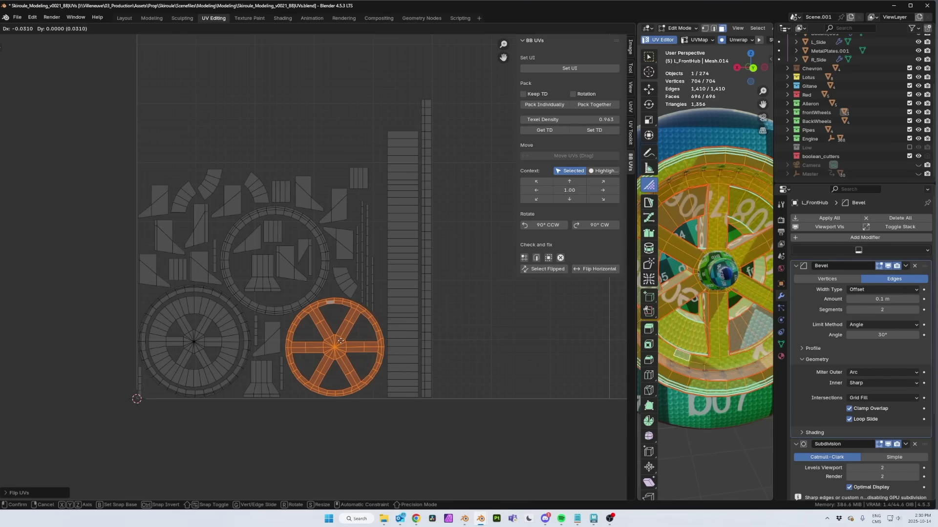
pyautogui.click(341, 341)
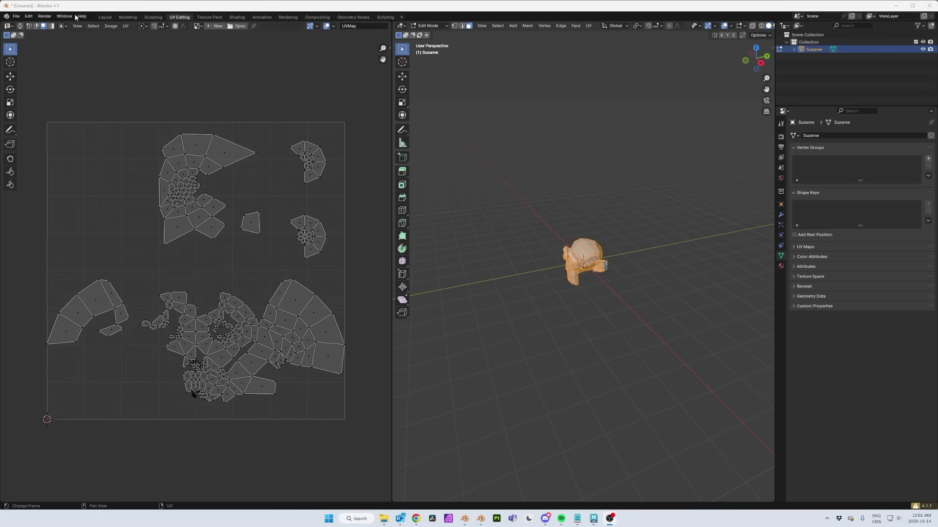
# Switch to the Suzanne scene in Blender 4.1 and try vertex, edge and face selection on its UV layout
pyautogui.click(136, 152)
pyautogui.press('1')
pyautogui.moveTo(133, 132); pyautogui.dragTo(193, 170)
pyautogui.click(103, 95)
pyautogui.press('2')
pyautogui.moveTo(151, 119); pyautogui.dragTo(194, 179)
pyautogui.hotkey('alt', 'a')
pyautogui.press('3')
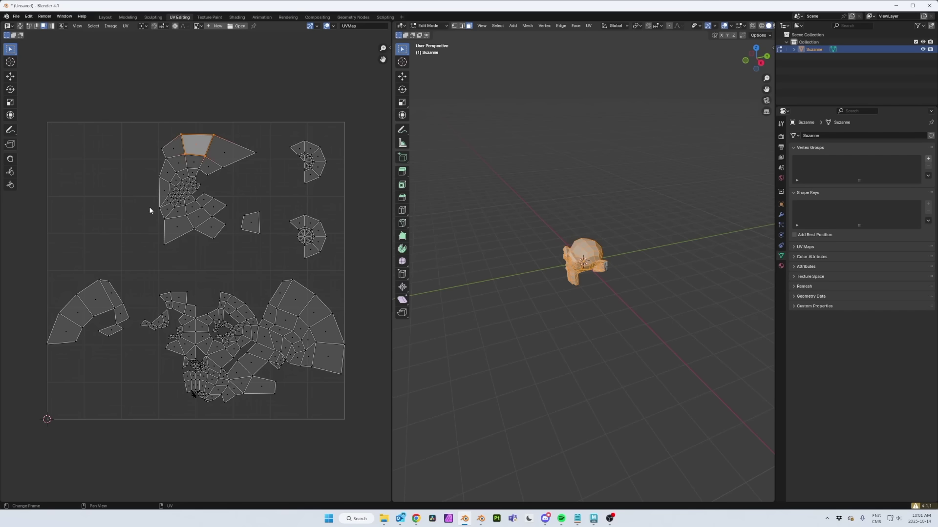
pyautogui.scroll(-12, 151, 215)
pyautogui.scroll(12, 166, 272)
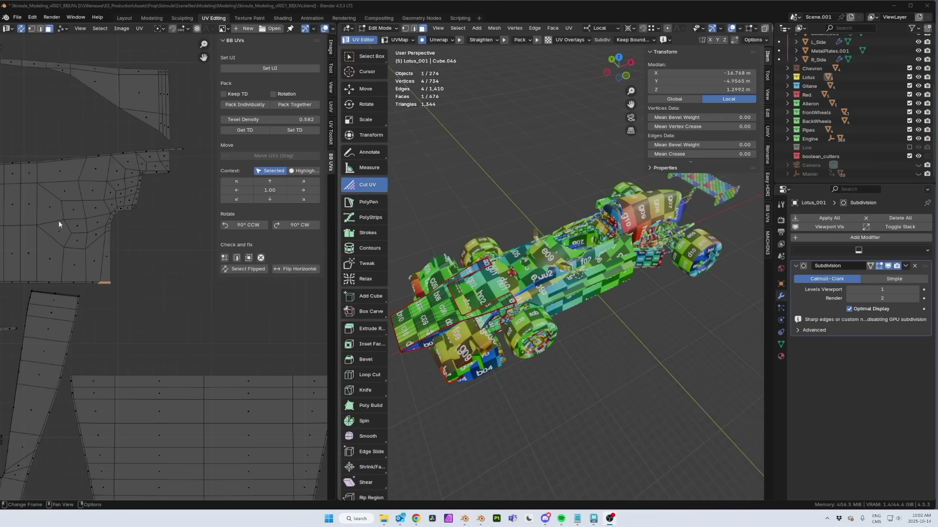
# Return to the race car scene and try selecting and deselecting faces in Lotus_001's UV layout
pyautogui.moveTo(62, 226); pyautogui.dragTo(126, 302)
pyautogui.click(136, 274)
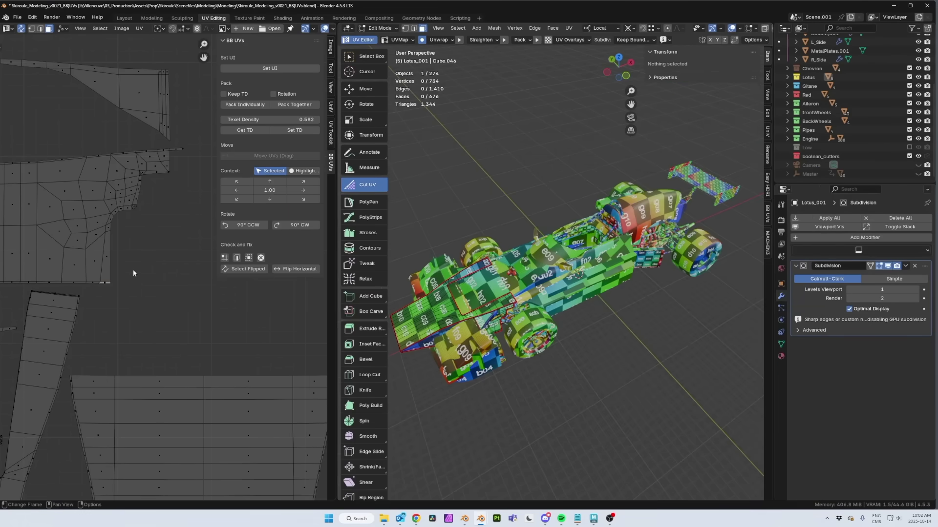
pyautogui.click(105, 255)
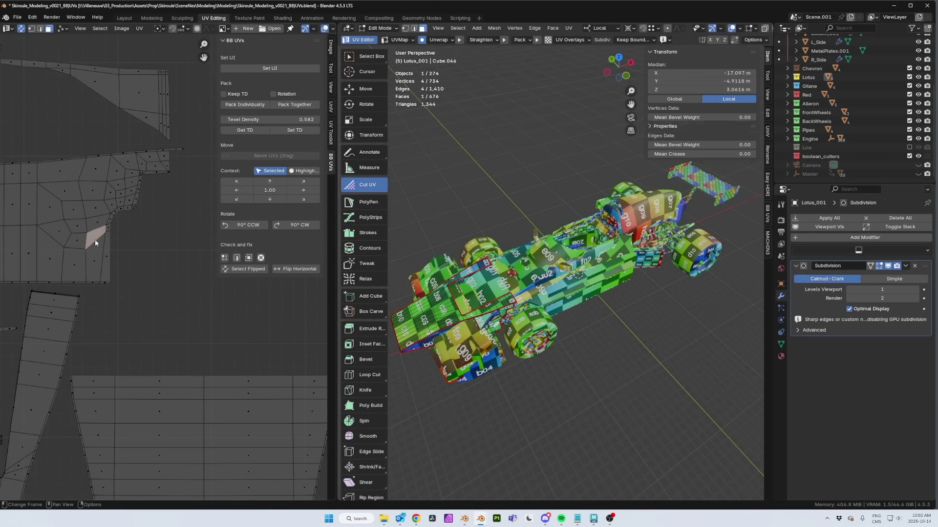
pyautogui.moveTo(42, 208); pyautogui.dragTo(81, 243)
pyautogui.click(145, 279)
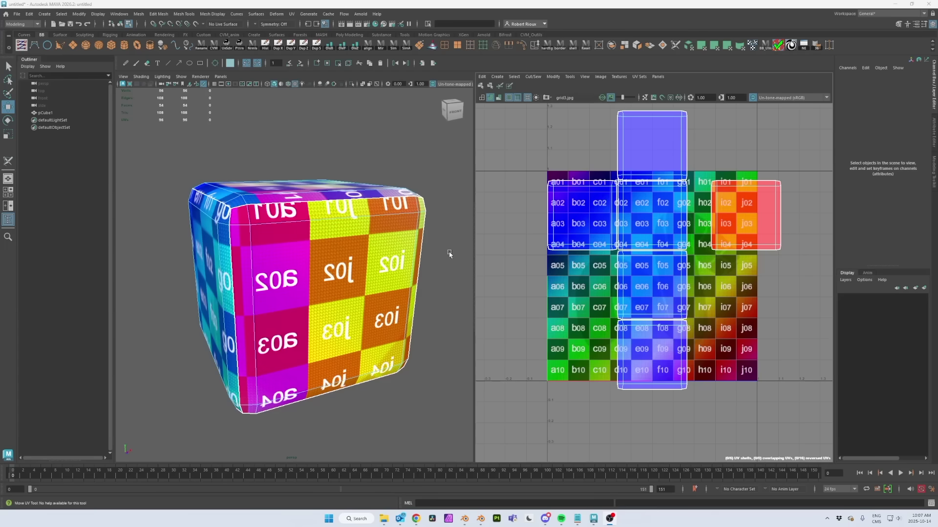
pyautogui.click(514, 77)
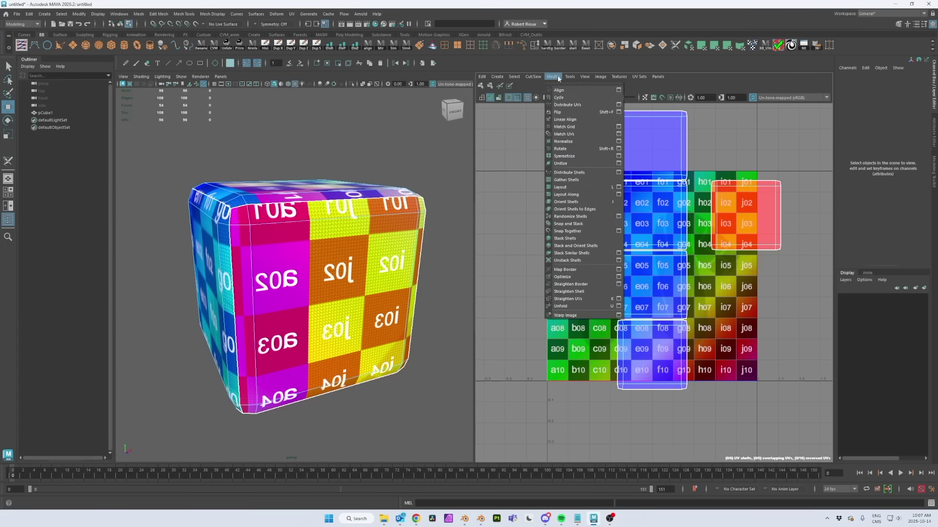
pyautogui.moveTo(497, 77)
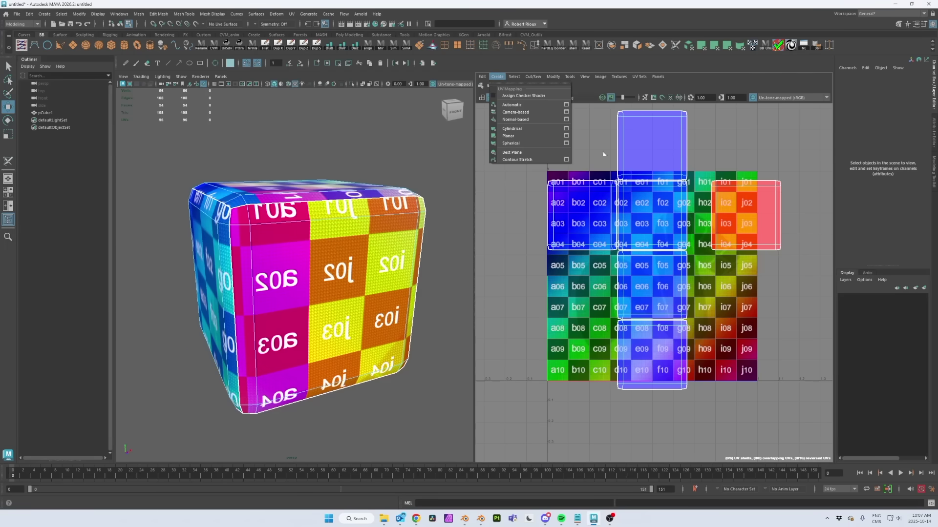
pyautogui.click(623, 99)
pyautogui.moveTo(623, 98); pyautogui.dragTo(628, 97)
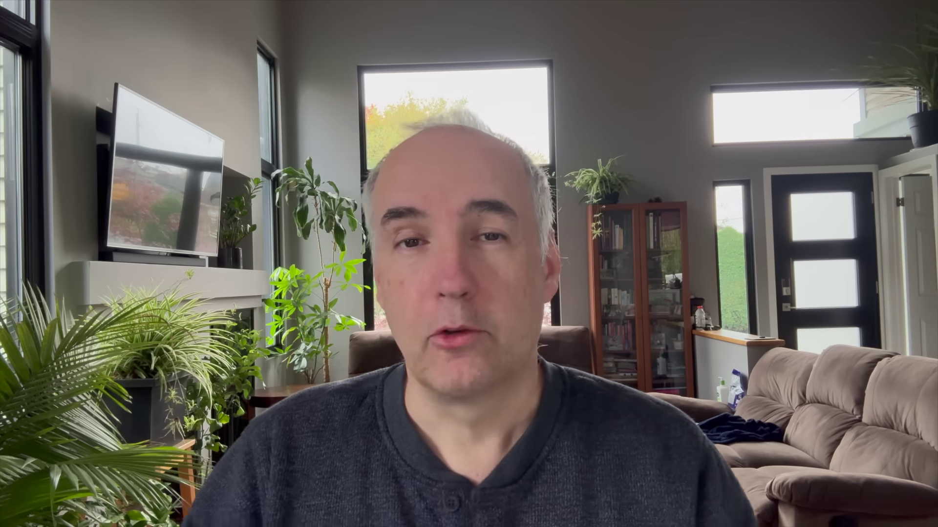